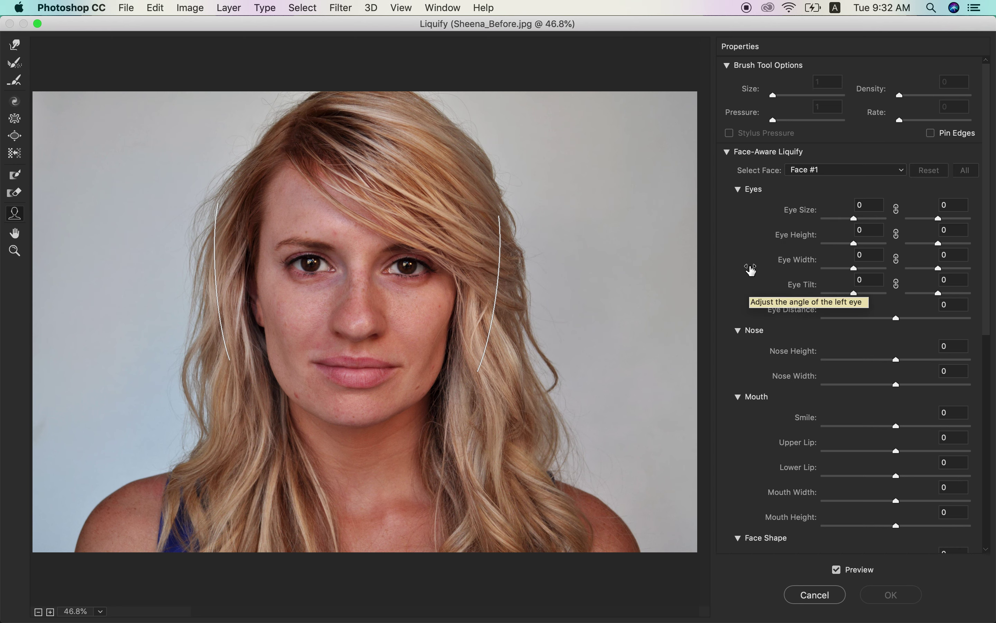
Step: Push the jawline and the hair on the left of the face with the Forward Warp tool at brush size 400
click(18, 45)
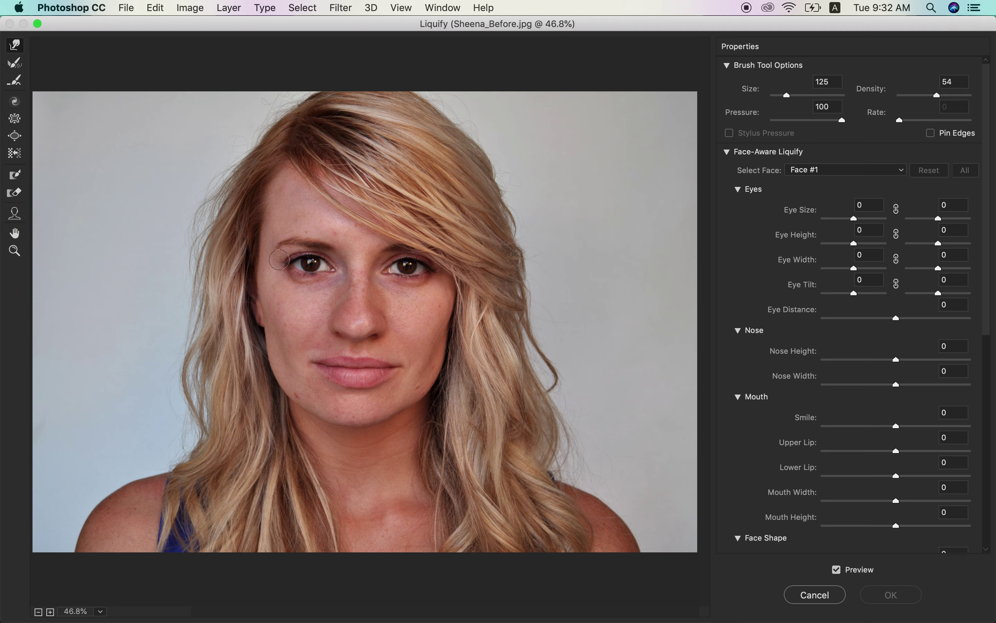
key(bracketright)
key(bracketright)
key(bracketright)
key(bracketright)
drag(282, 372, 279, 359)
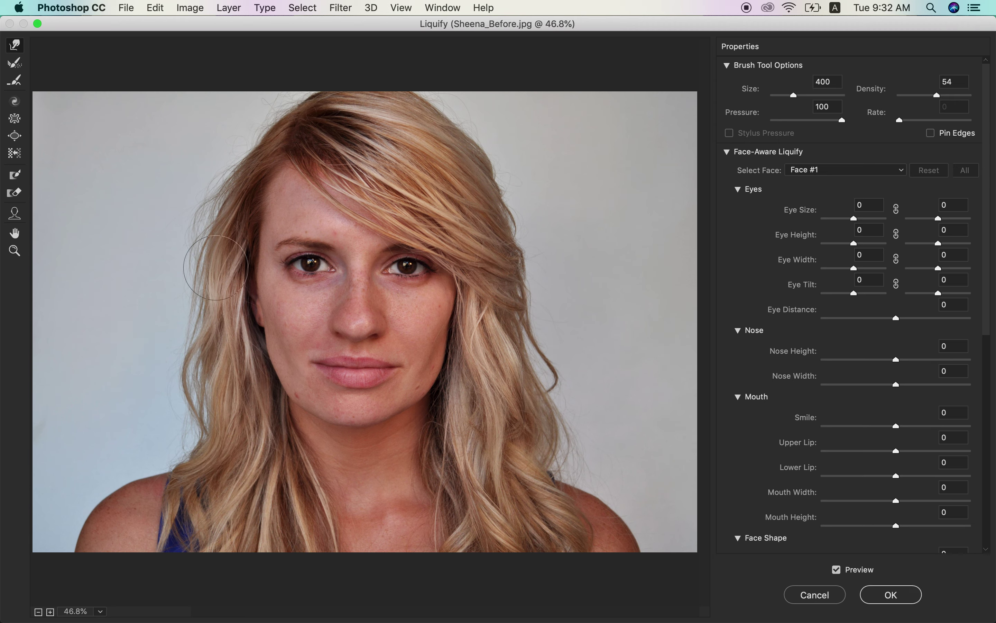
drag(194, 266, 190, 266)
drag(192, 330, 175, 329)
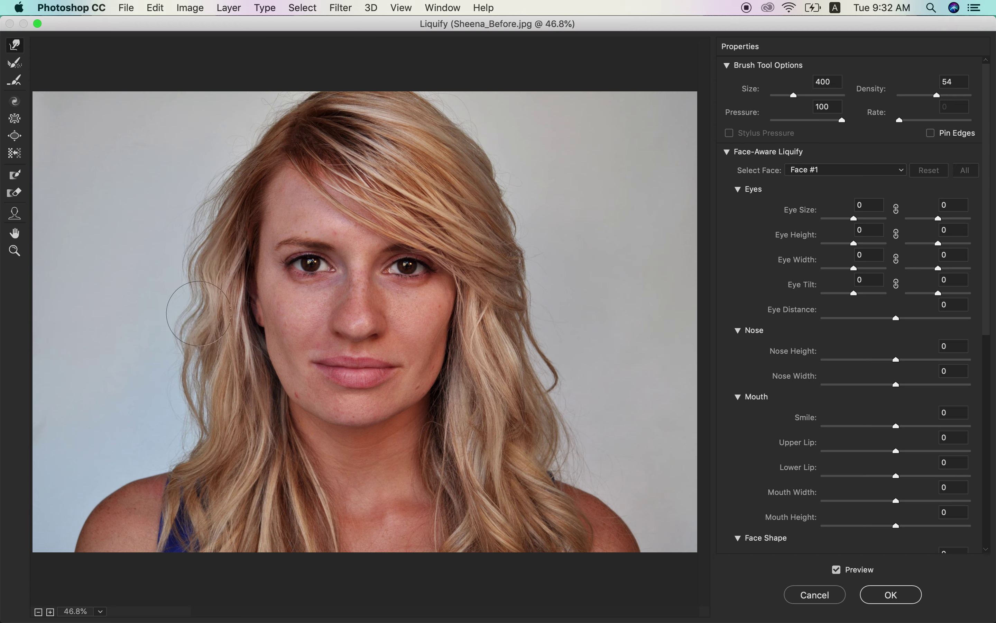
Step: Restore the warped hair on the left of the face with the Reconstruct tool at brush size 600
click(14, 63)
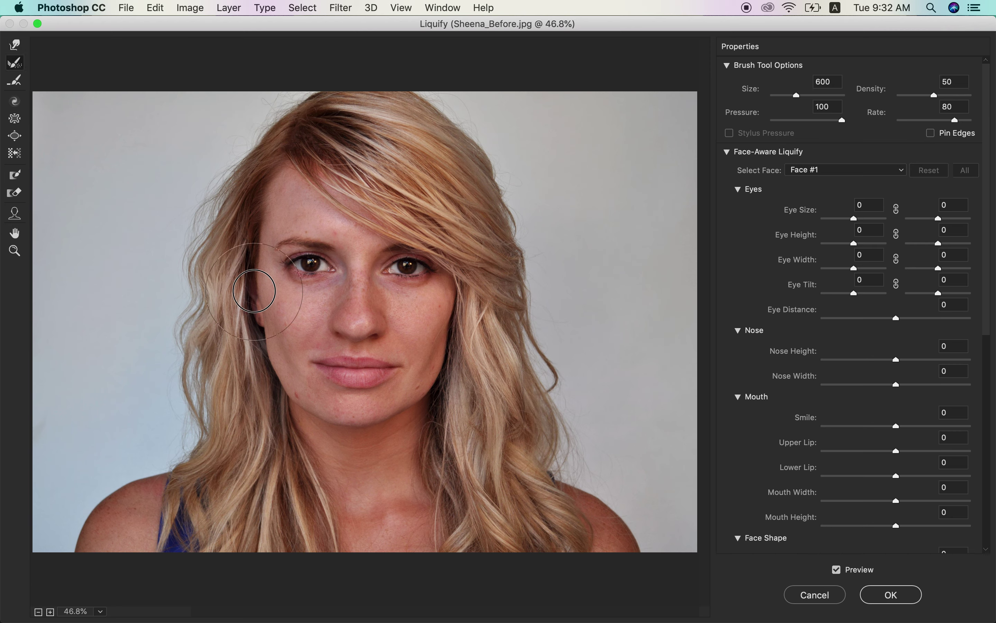
mouse_move(218, 184)
mouse_down()
mouse_move(188, 378)
mouse_move(227, 197)
mouse_move(182, 273)
mouse_move(180, 354)
mouse_move(232, 324)
mouse_up()
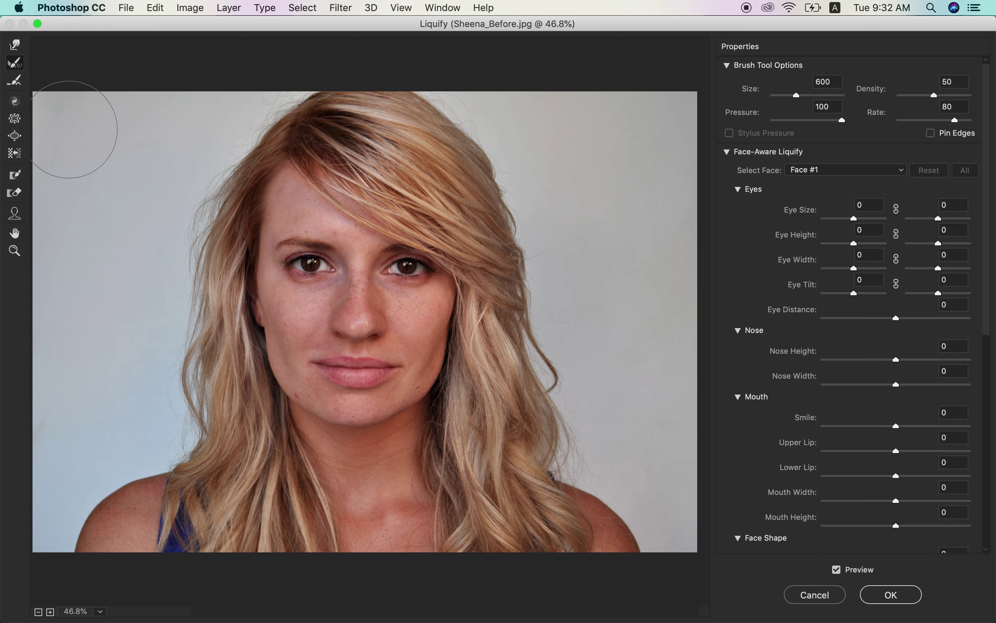
click(16, 80)
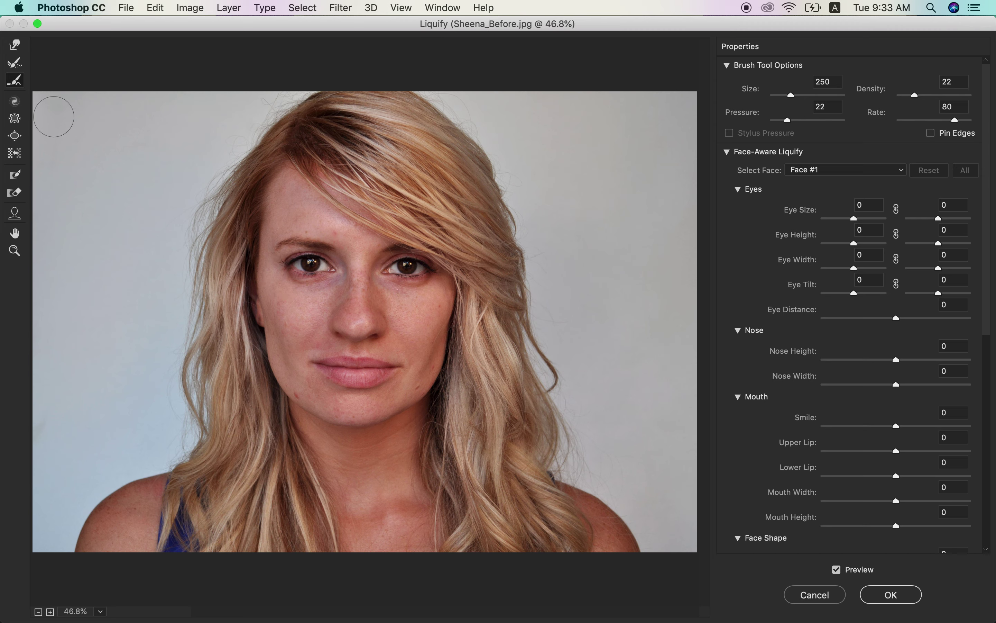
Step: Try twirling both eyes with the Twirl Clockwise tool at brush size 500 and undo each distortion
click(23, 100)
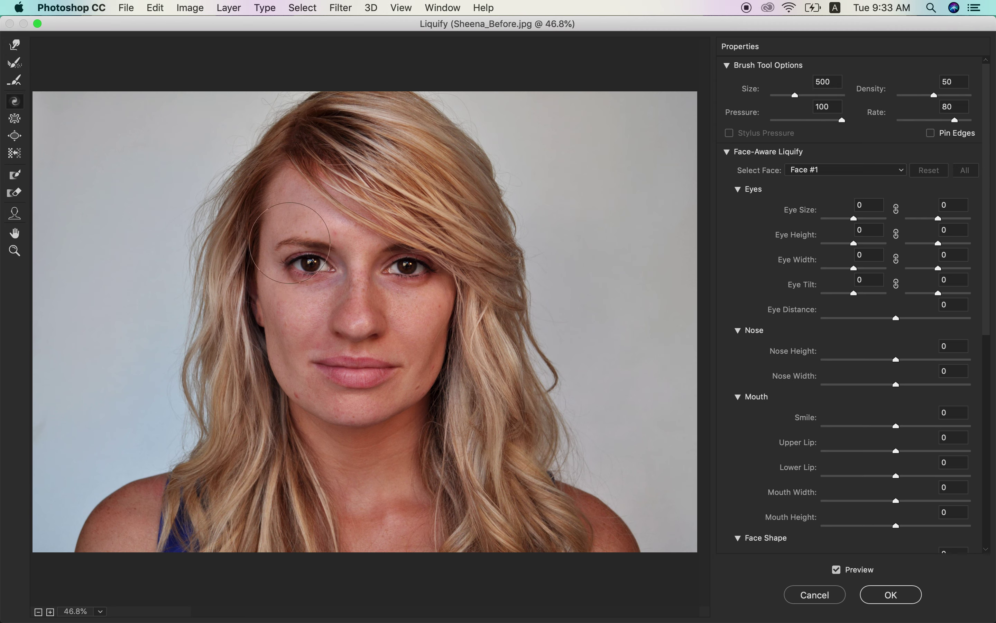
click(306, 261)
key(super+z)
click(409, 262)
key(super+z)
click(305, 263)
click(313, 270)
key(super+alt+z)
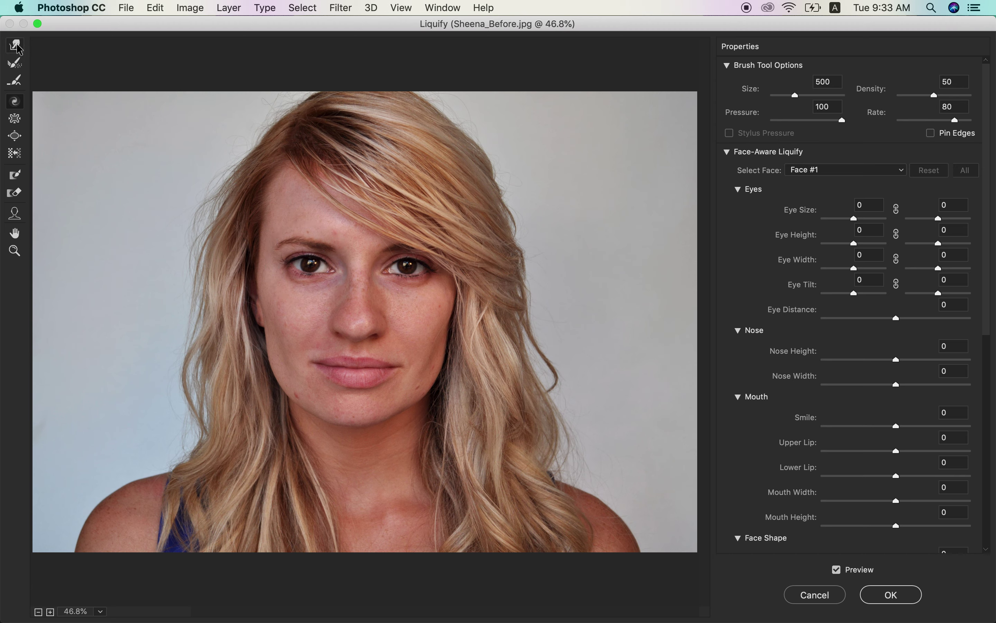
Step: Brush the Reconstruct tool at size 600 over the right cheek and nose to restore them
click(16, 66)
key(bracketright)
mouse_move(451, 270)
mouse_down()
mouse_move(423, 274)
mouse_move(354, 251)
mouse_move(416, 296)
mouse_move(371, 296)
mouse_up()
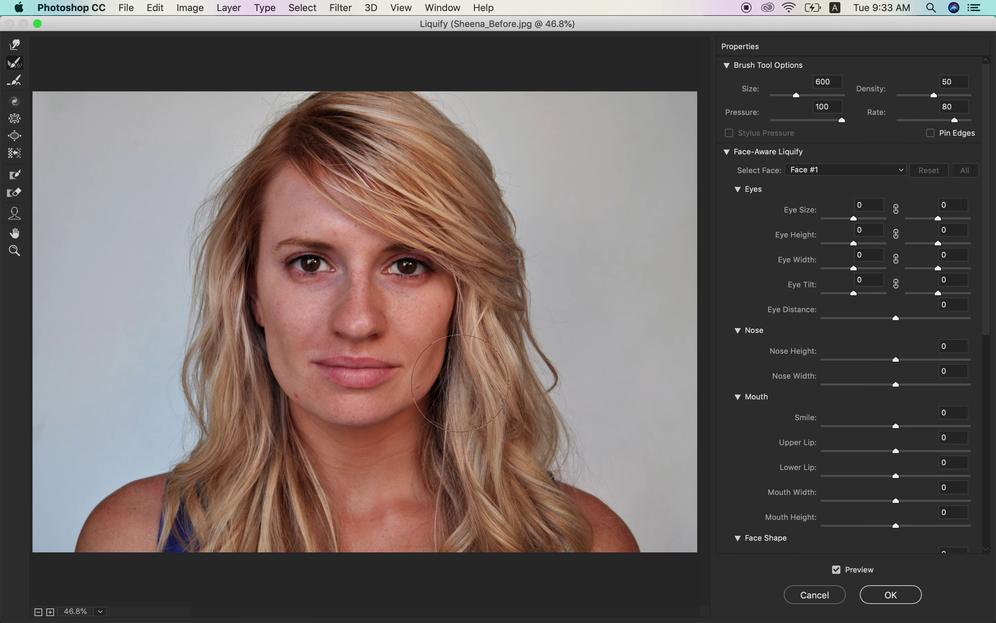
Step: Set the left Eye Size to 8, Eye Height to -1, Eye Width to 38 and Eye Tilt to -10, and the right Eye Tilt to -33
scroll(790, 463, down, 10)
scroll(790, 463, up, 10)
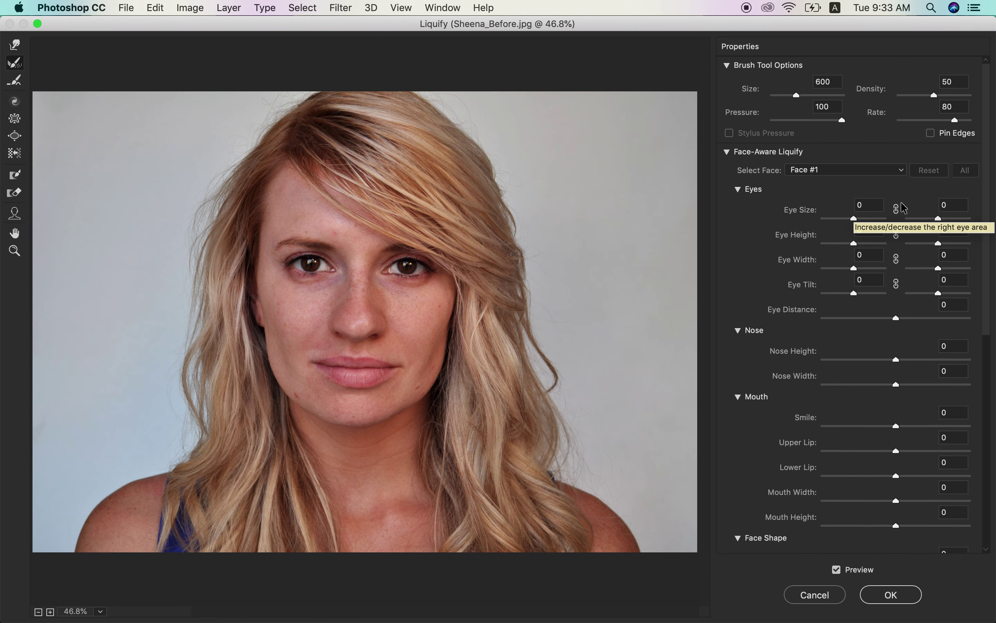
drag(855, 219, 856, 216)
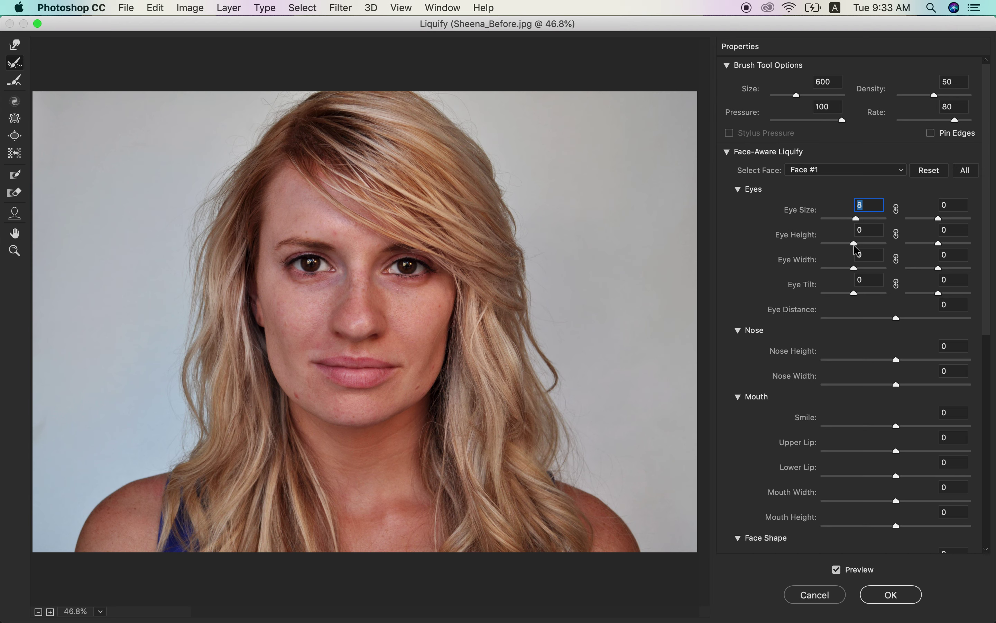
drag(852, 244, 850, 293)
mouse_move(933, 295)
mouse_down()
mouse_move(918, 293)
mouse_move(948, 290)
mouse_move(928, 294)
mouse_up()
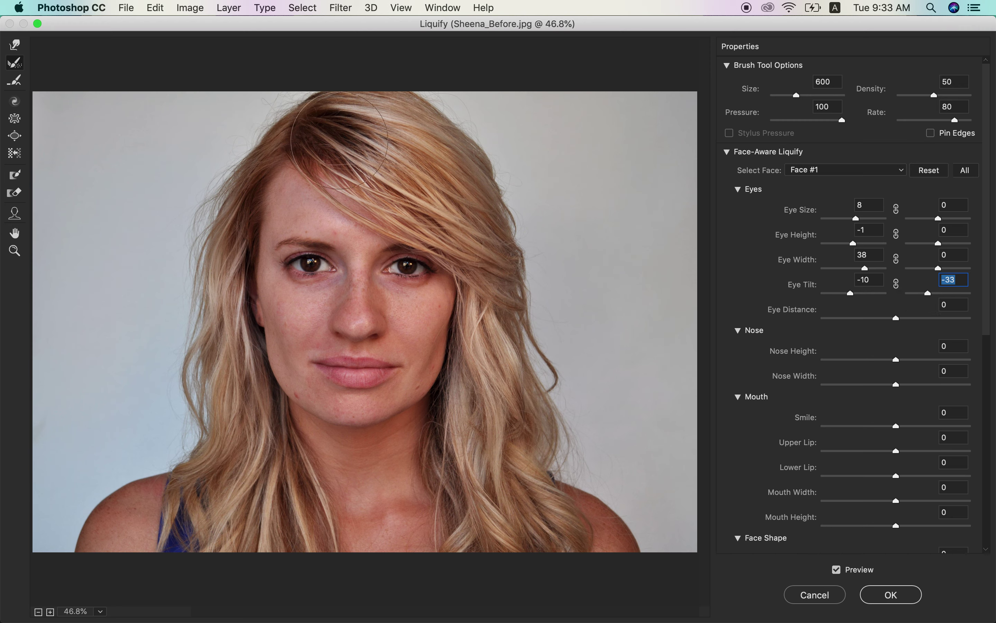
Step: Reset Eye Height, Eye Width and Eye Tilt to 0 for both eyes
click(14, 61)
click(875, 227)
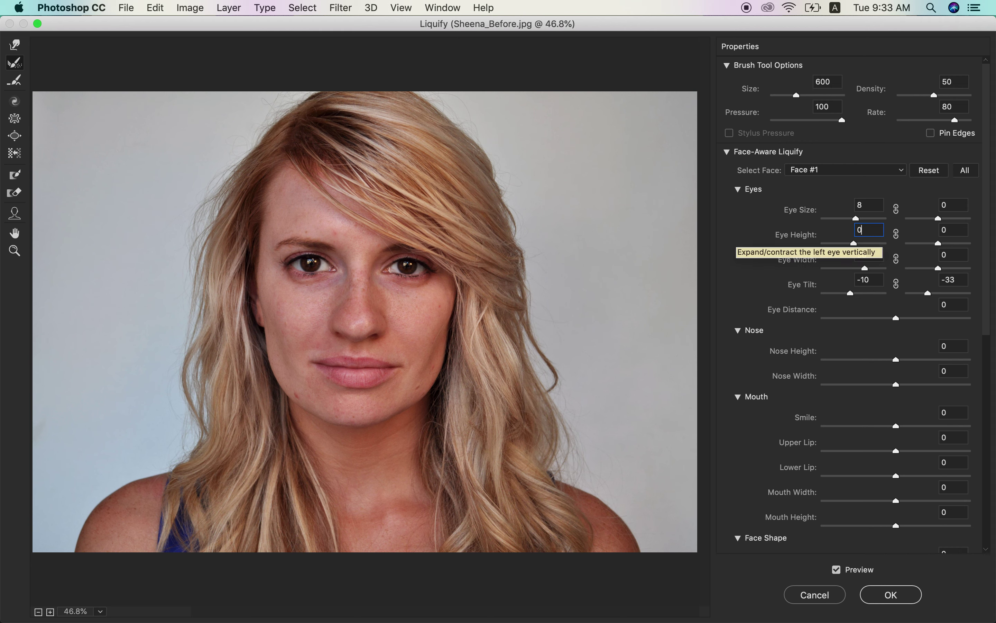
click(875, 257)
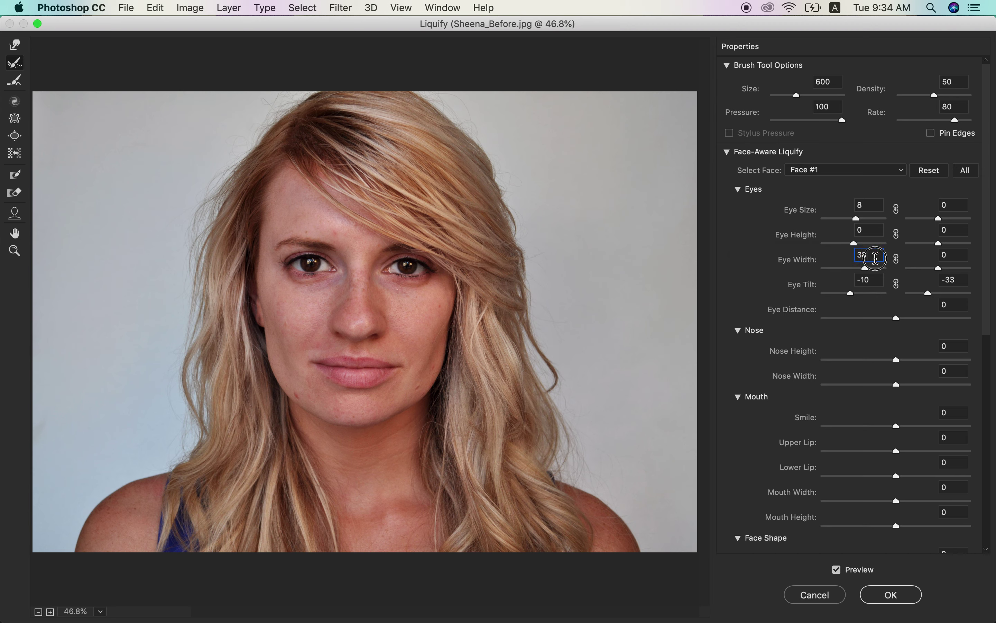
text(0)
click(959, 268)
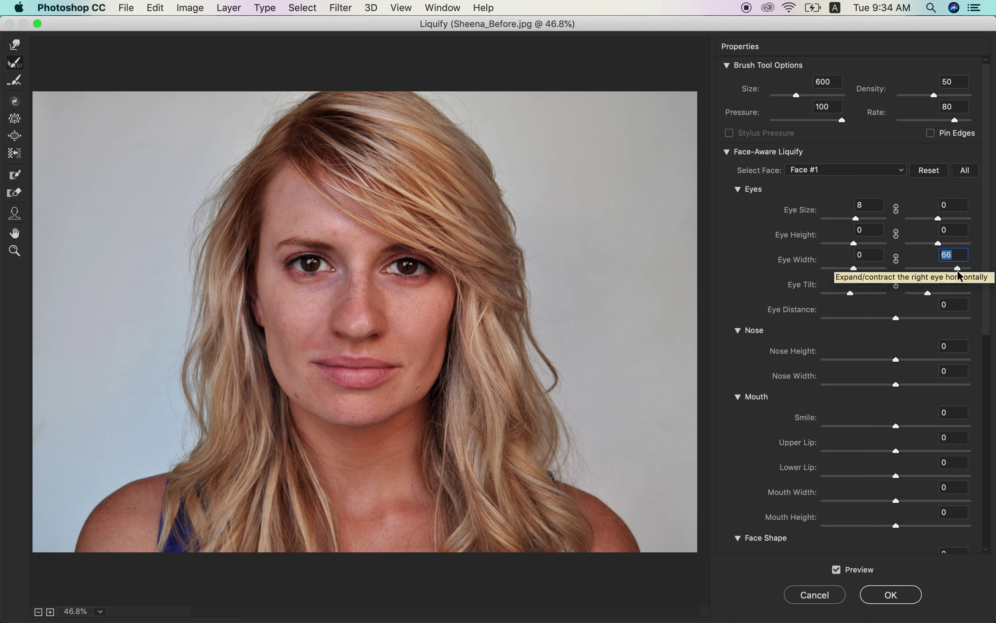
key(Tab)
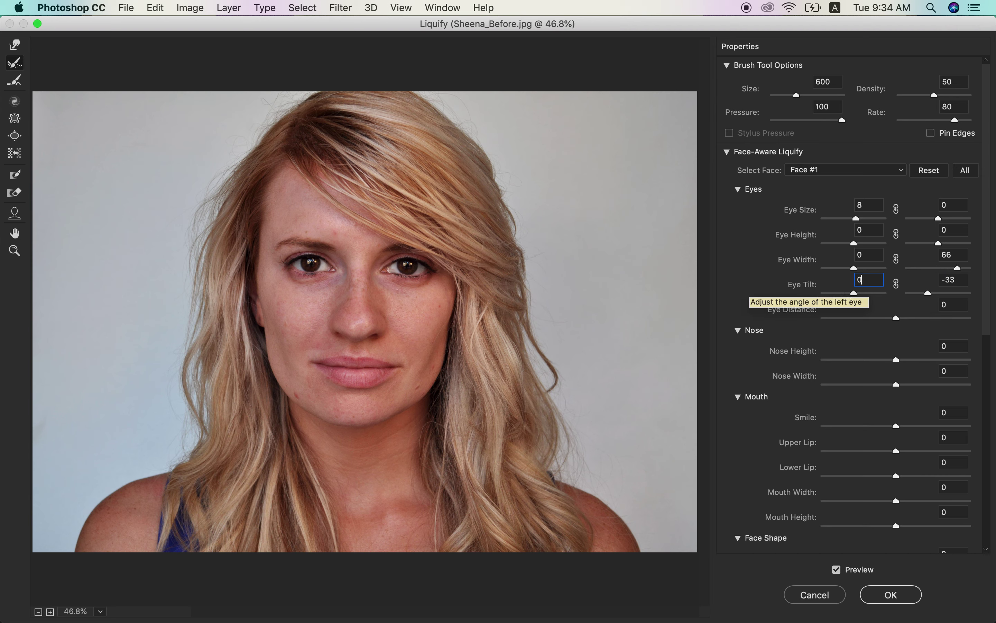
click(956, 279)
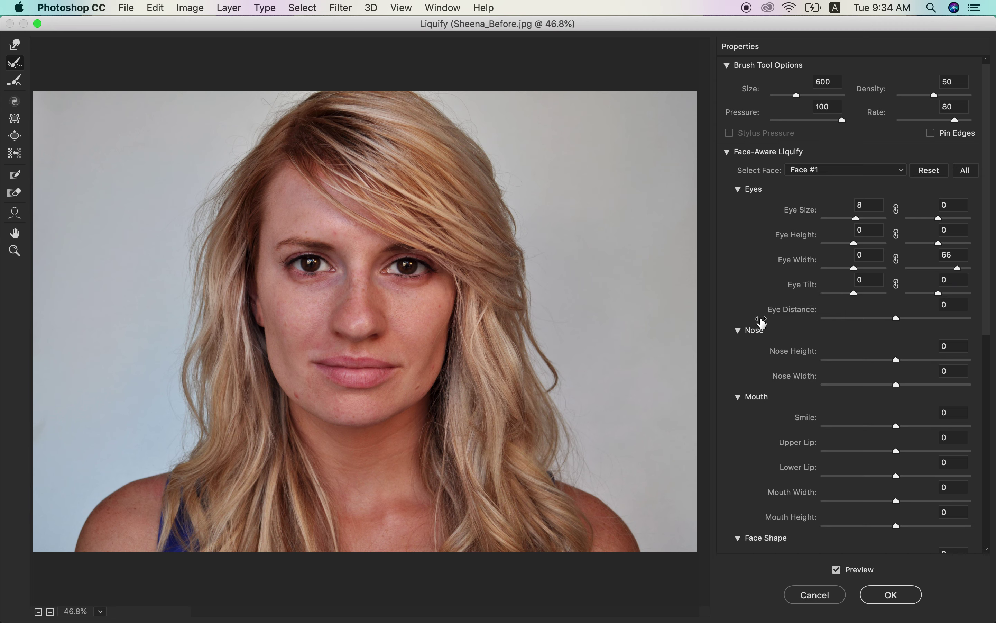
text(0)
key(Return)
Step: Try distorting the left eye with the Push Left tool at brush size 600 and undo the stroke
click(15, 119)
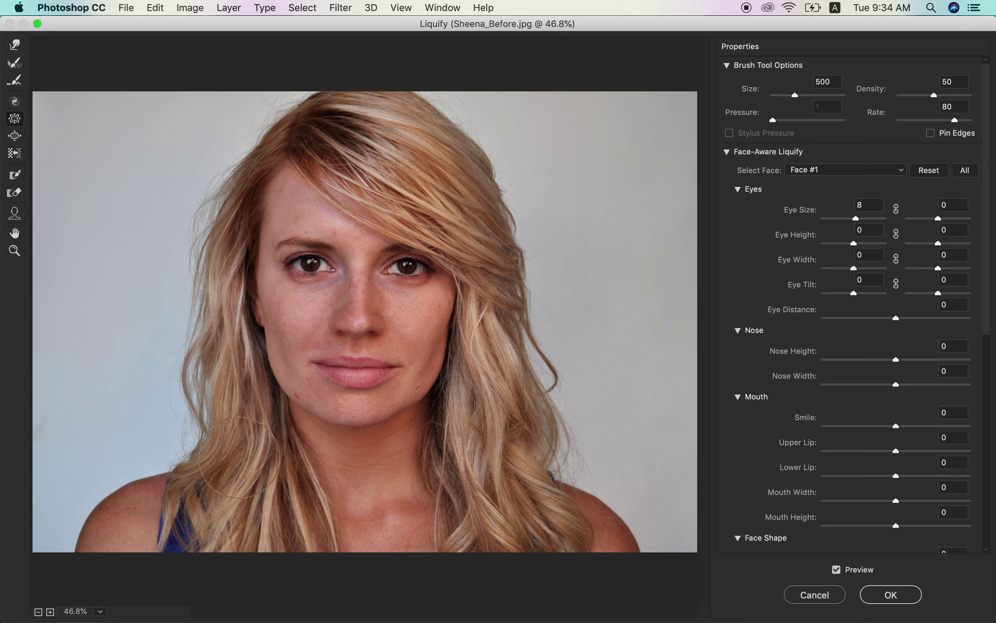
click(15, 136)
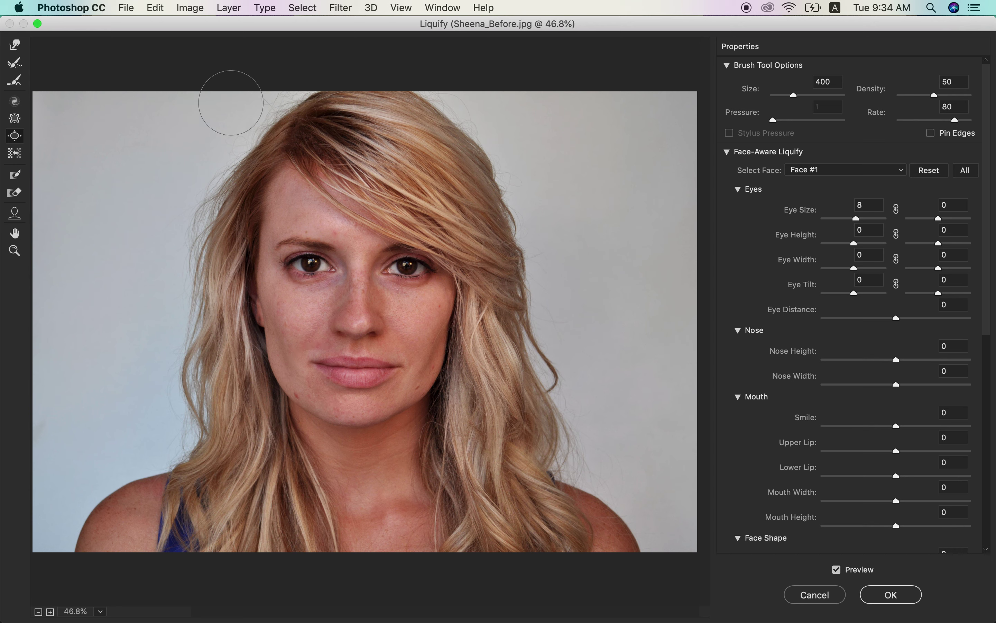
click(15, 154)
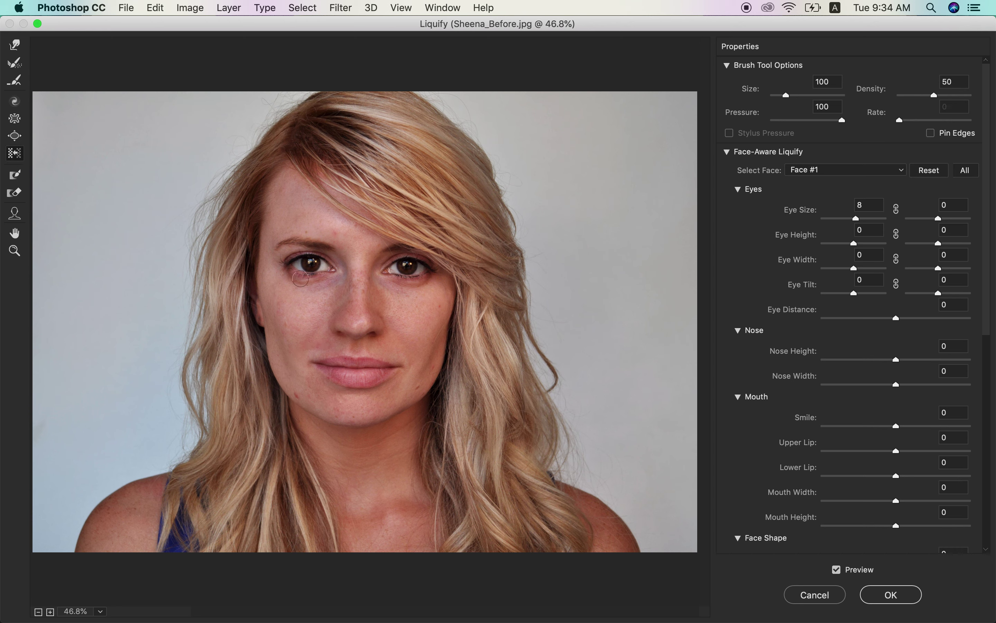
key(bracketright)
key(bracketright)
key(bracketright)
key(bracketright)
key(bracketright)
key(bracketright)
key(bracketright)
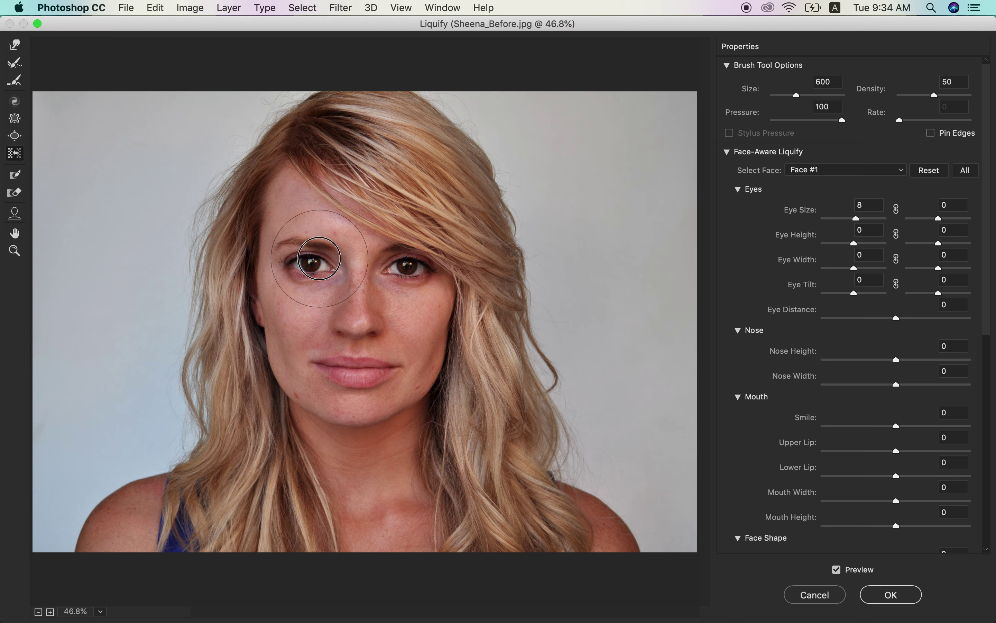
drag(319, 258, 292, 258)
key(super+z)
Step: Mask the left eye and forehead with the Freeze Mask tool at brush size 800
click(12, 180)
key(bracketright)
key(bracketright)
mouse_move(313, 256)
mouse_down()
mouse_move(297, 264)
mouse_move(316, 268)
mouse_move(295, 263)
mouse_move(311, 196)
mouse_move(289, 211)
mouse_up()
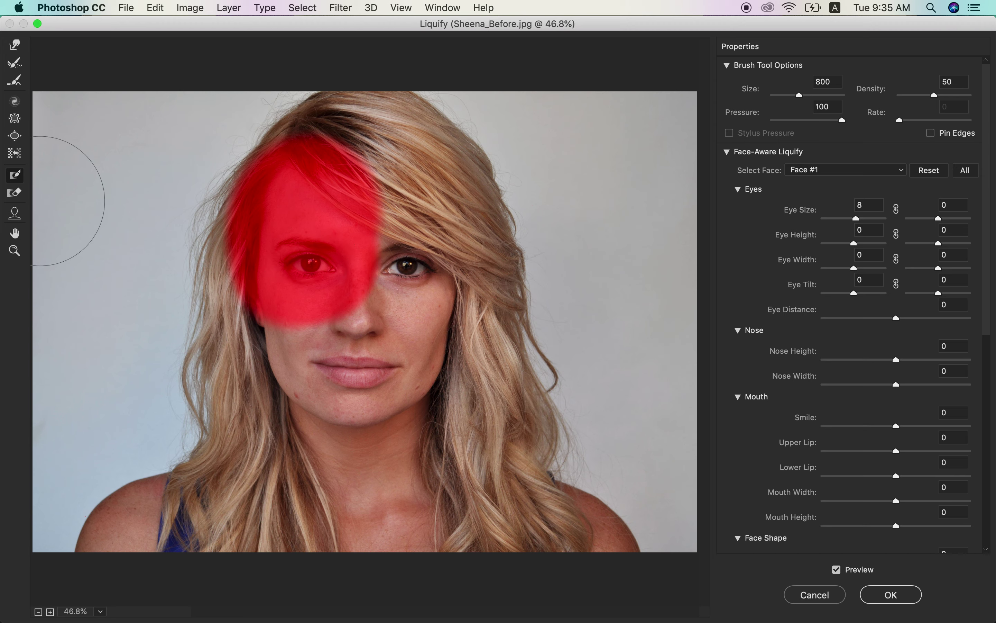
Step: Erase the whole freeze mask from the face with the Thaw Mask tool at brush size 700
click(15, 192)
key(bracketleft)
mouse_move(302, 244)
mouse_down()
mouse_move(306, 191)
mouse_move(223, 186)
mouse_move(193, 259)
mouse_move(241, 384)
mouse_move(399, 226)
mouse_up()
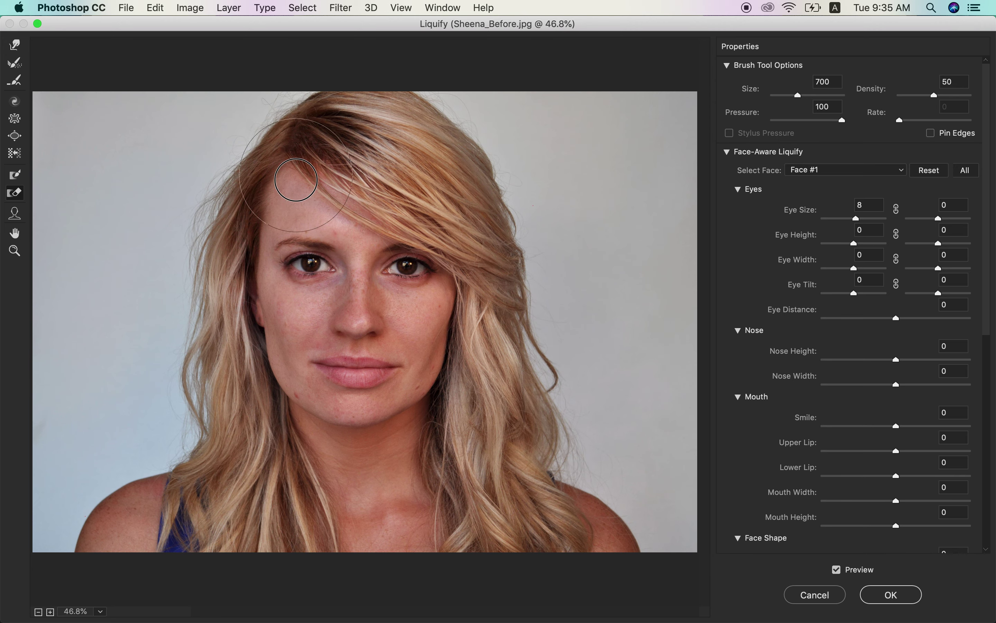
Step: Narrow the face outline slightly and raise the chin with the Face tool
click(15, 213)
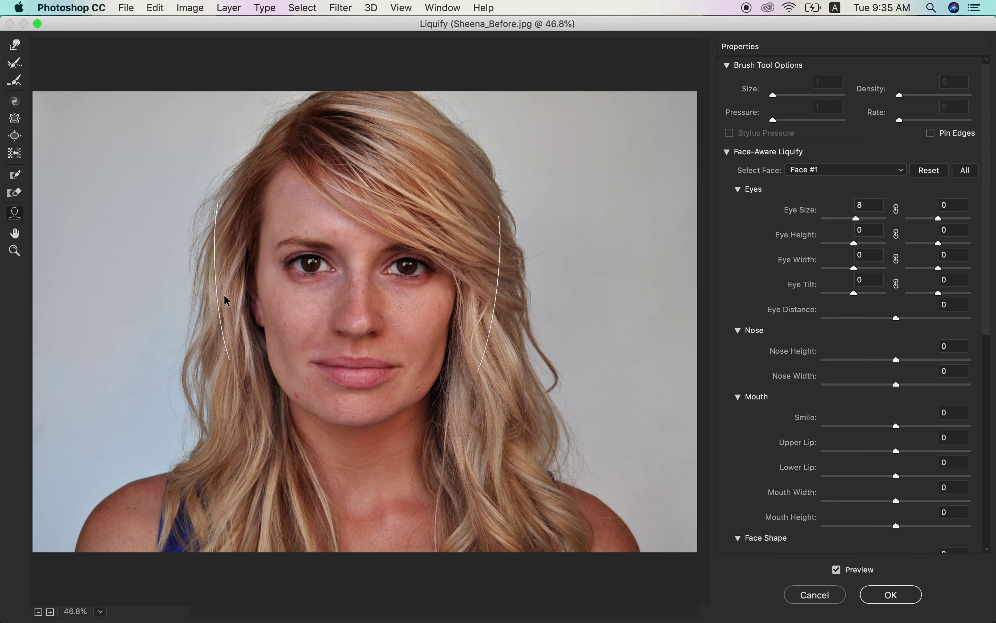
mouse_move(280, 320)
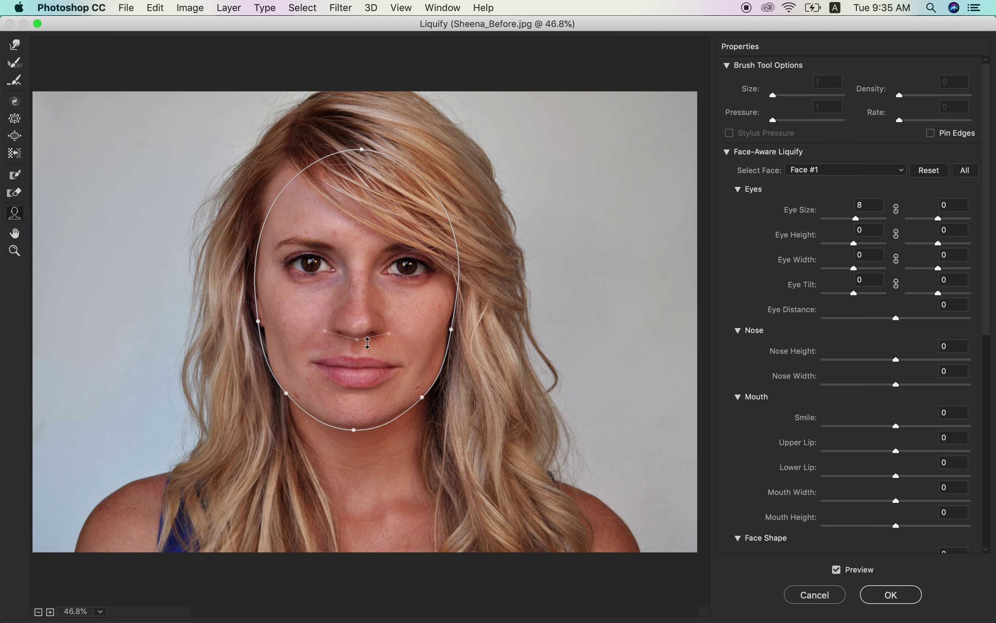
drag(451, 329, 444, 329)
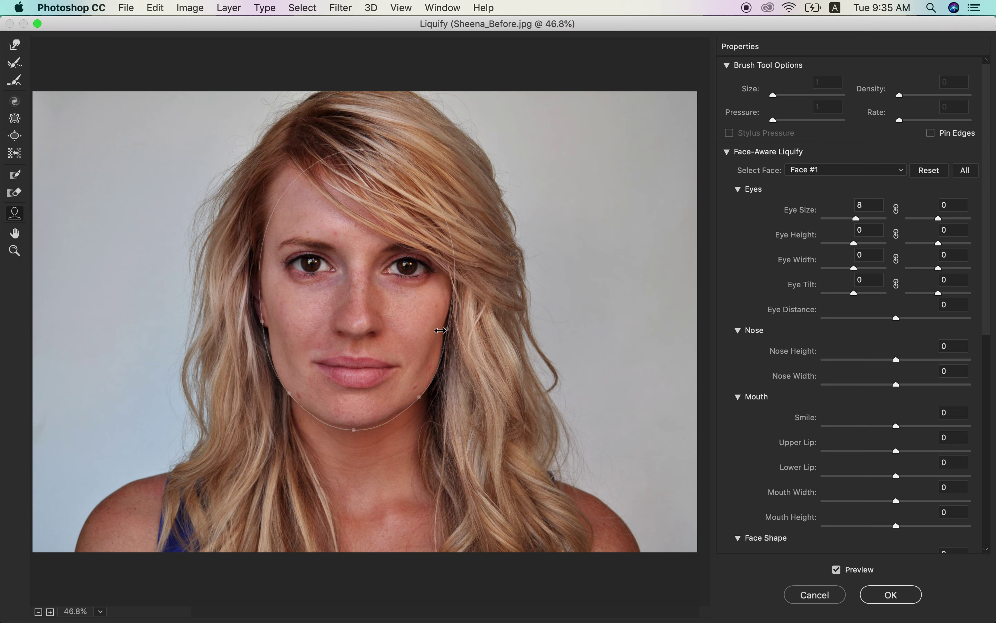
drag(351, 428, 351, 421)
Step: Reshape the mouth to Smile 53, Upper Lip 27 and Lower Lip -14, and the nose to Nose Height 20 and Nose Width -37
mouse_move(405, 369)
mouse_move(405, 370)
mouse_down()
mouse_move(418, 372)
mouse_move(409, 361)
mouse_up()
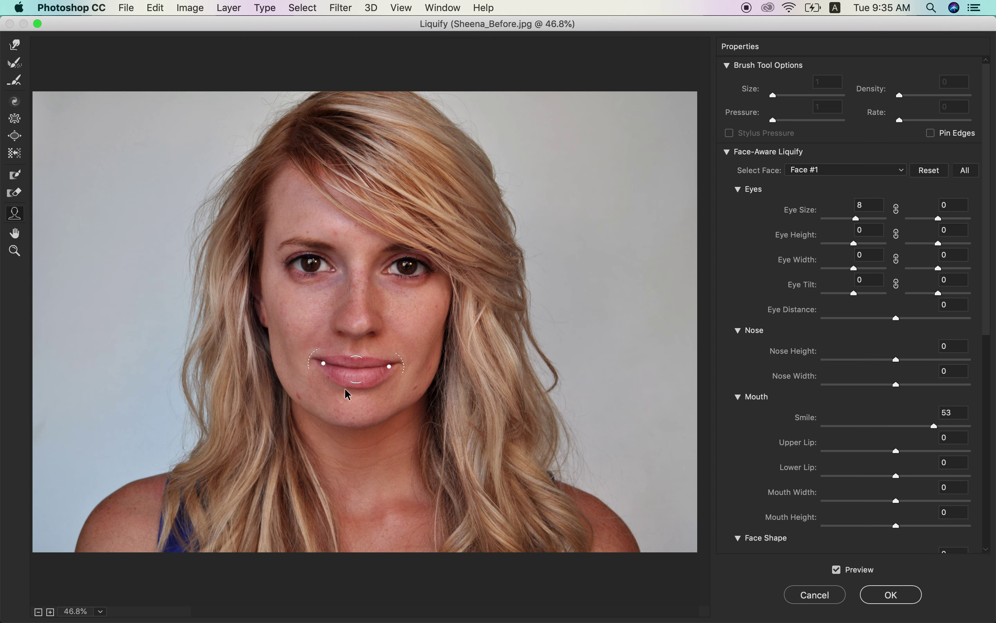
mouse_move(353, 384)
mouse_down()
mouse_move(372, 328)
mouse_move(361, 326)
mouse_up()
Step: Widen the eyes with the Face tool to an Eye Width of 25 for the left and 19 for the right
drag(435, 268, 436, 270)
drag(289, 263, 281, 263)
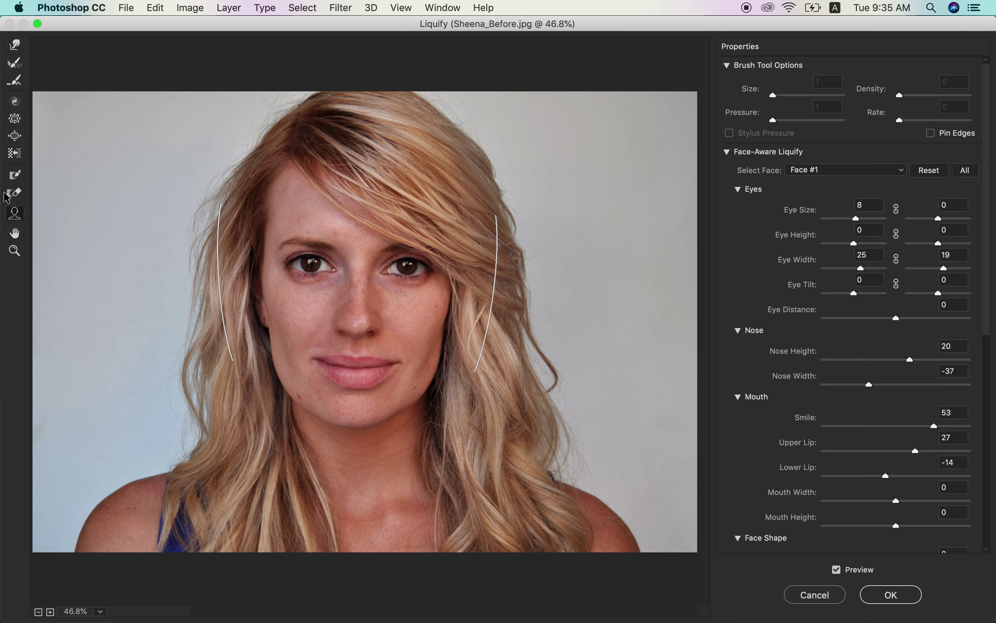
Step: Slim both sides of the jawline with short Forward Warp strokes at brush sizes 400 and 500
click(15, 119)
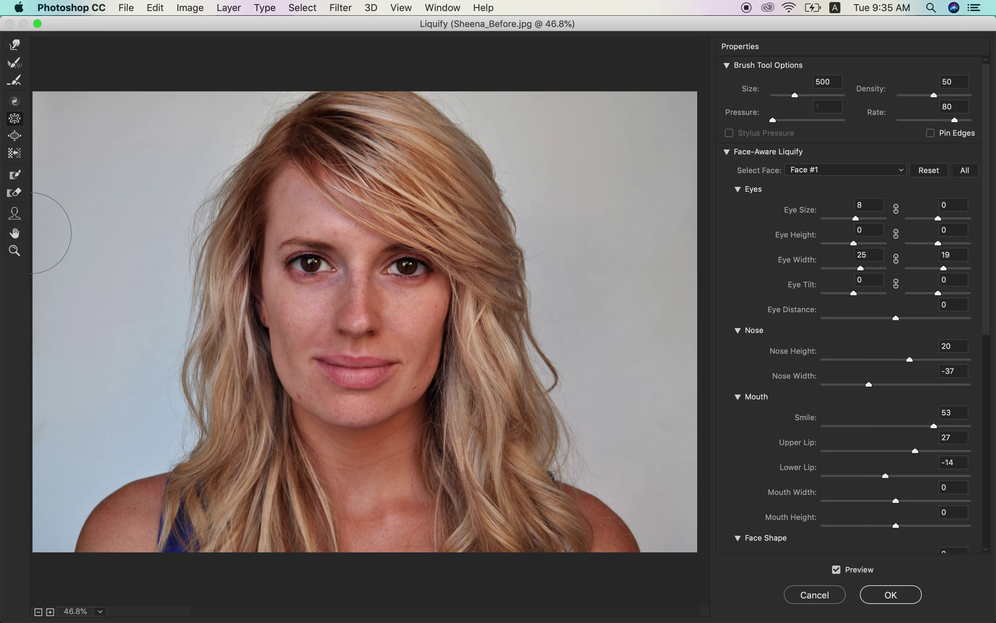
click(15, 44)
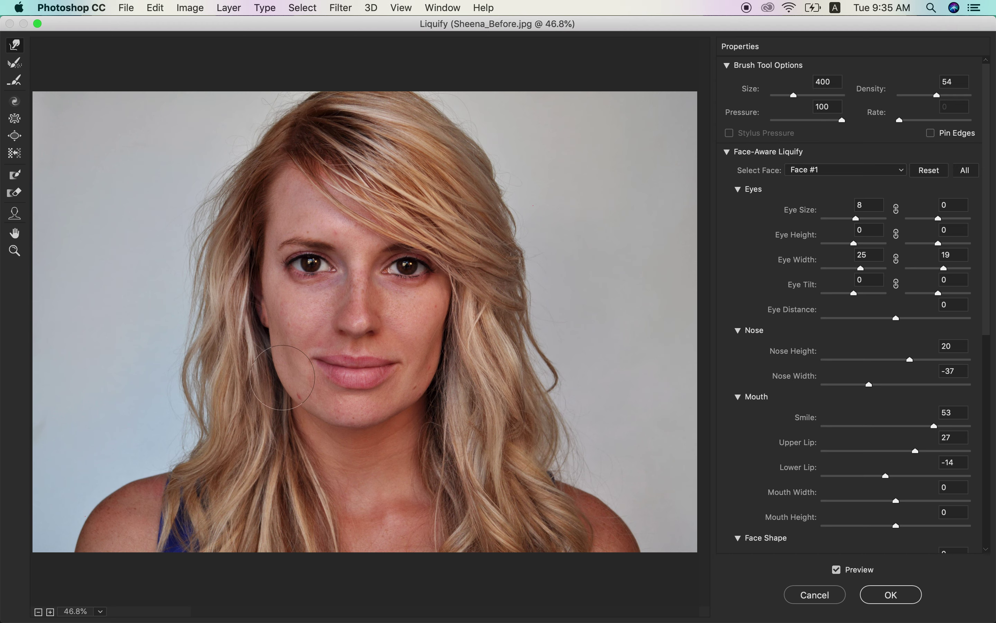
drag(280, 376, 282, 378)
mouse_move(436, 392)
mouse_down()
mouse_move(416, 400)
mouse_move(436, 373)
mouse_up()
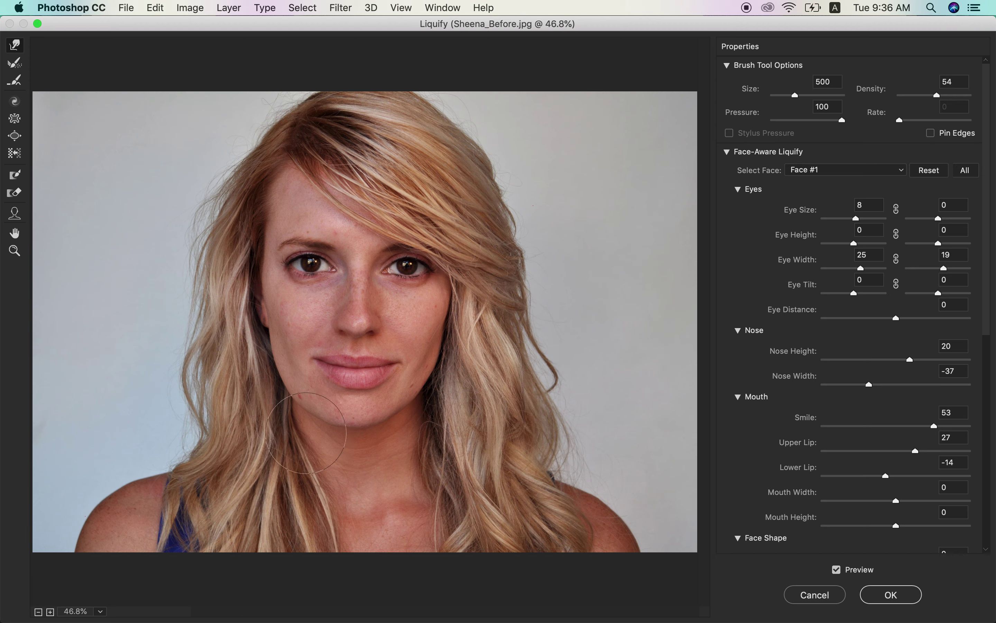
drag(294, 408, 294, 405)
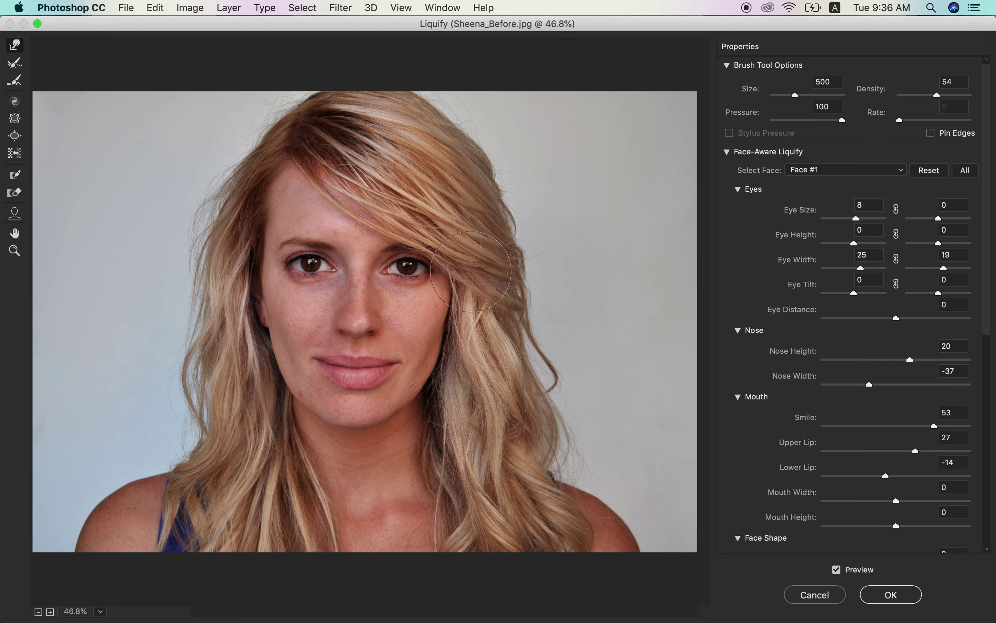
drag(448, 374, 444, 369)
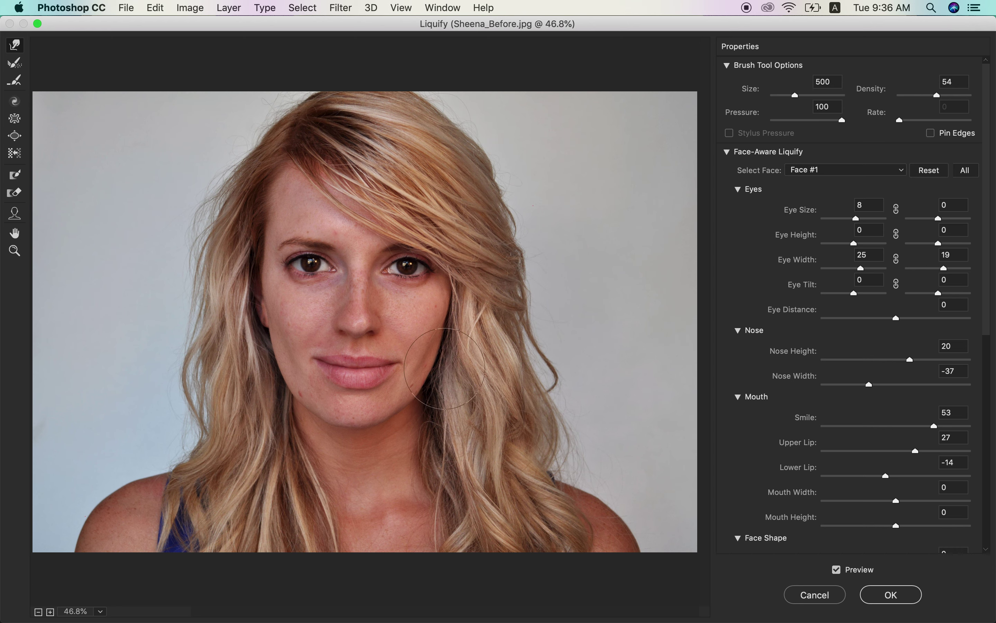
drag(424, 405, 422, 400)
Step: Set the Forward Warp tool's brush size to 200 for finer work on the face
click(14, 136)
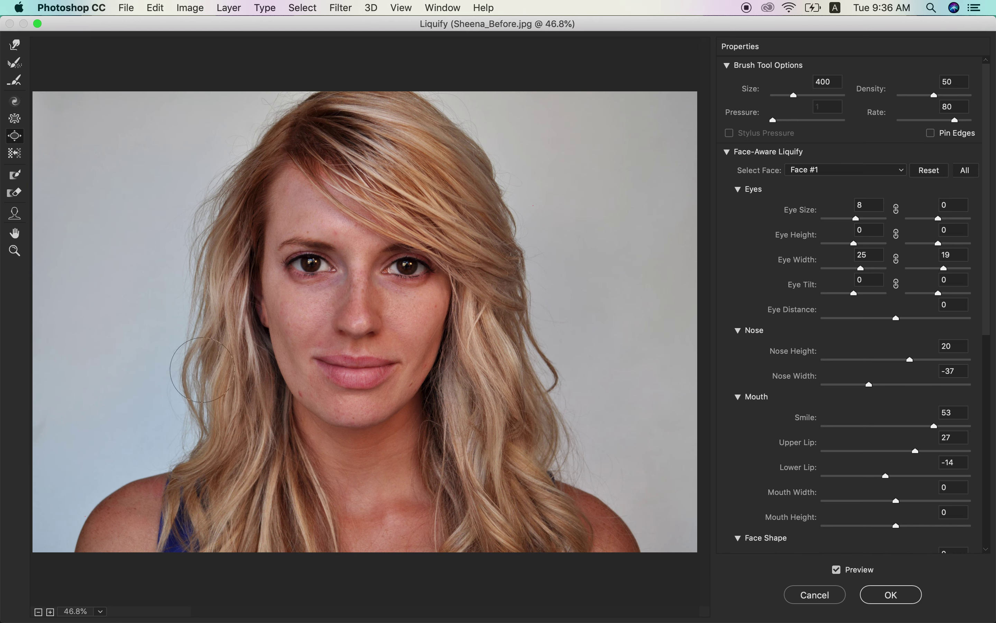
key(super+equal)
key(super+equal)
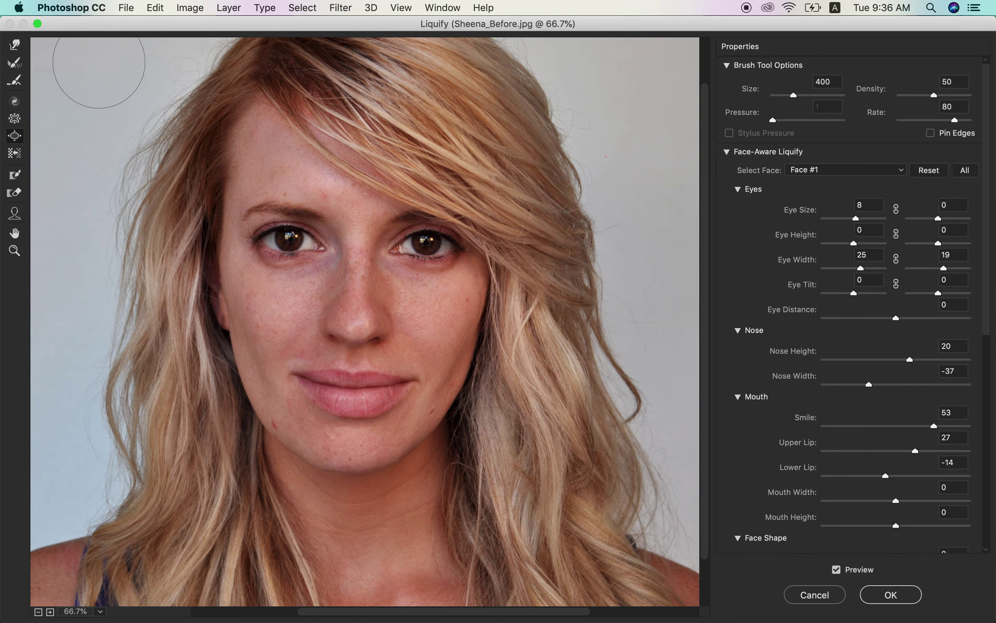
click(14, 44)
key(bracketleft)
key(bracketleft)
key(bracketleft)
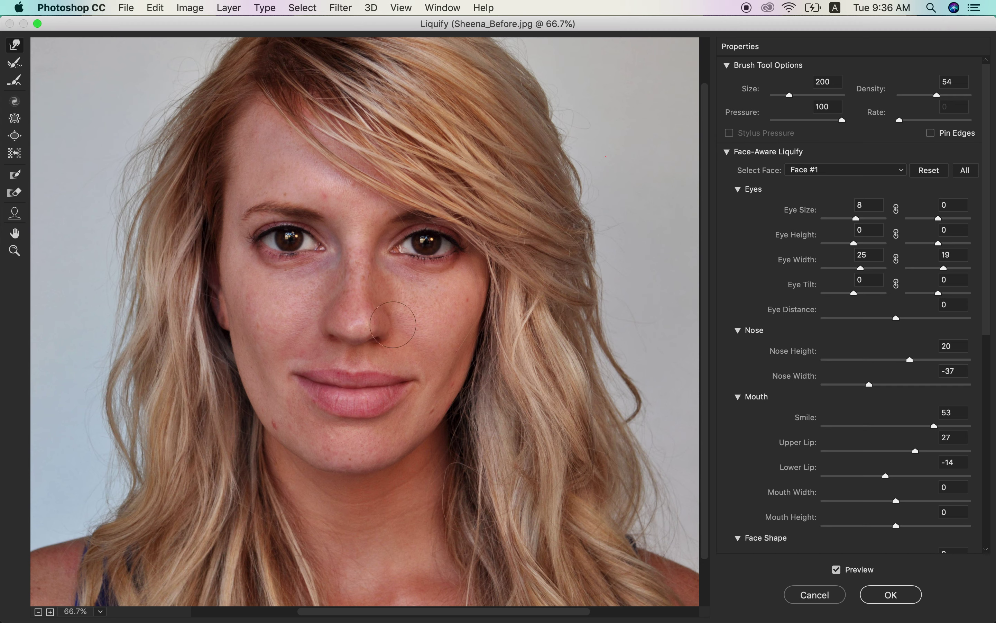
Step: Shrink the tip of the nose with the Pucker tool at a brush size of 300
click(15, 122)
key([)
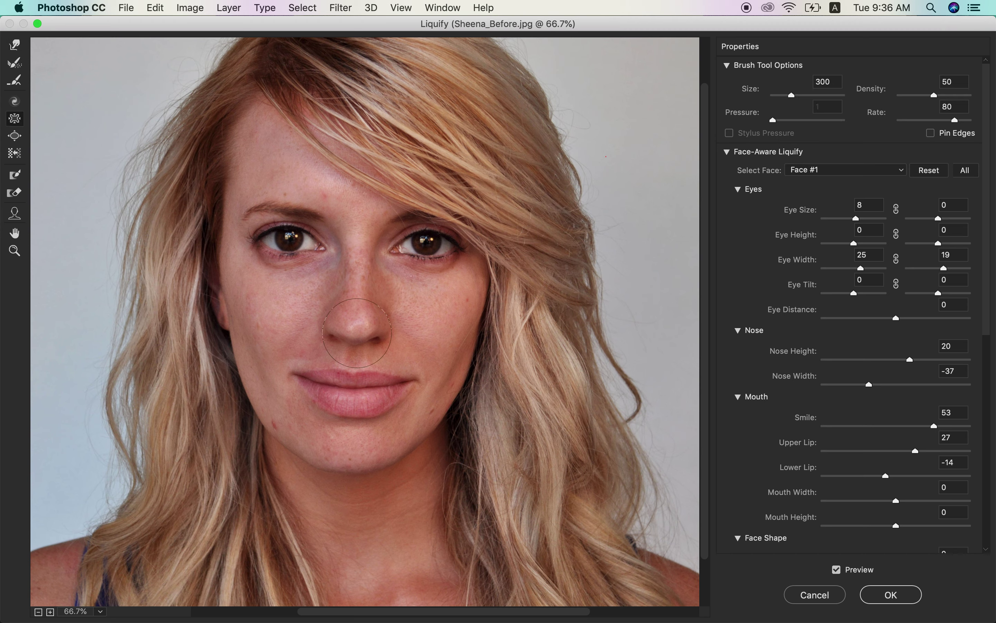
click(360, 331)
click(365, 322)
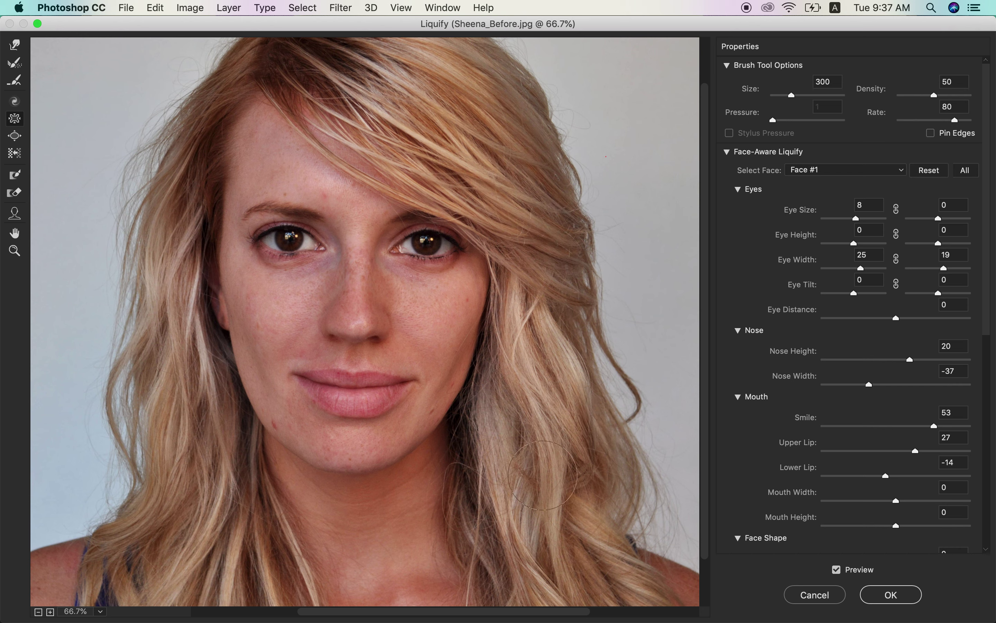
key(super)
Step: Compare the liquified face with the original by repeatedly switching the preview off and on
click(845, 572)
click(843, 572)
click(841, 571)
click(841, 572)
click(842, 571)
click(842, 572)
click(842, 572)
click(842, 572)
click(843, 572)
click(843, 571)
click(842, 572)
click(842, 571)
click(842, 572)
Step: With the Face tool, adjust Smile to 62, Eye Tilt to 22 and 16, and Eye Width to 51 and 34, and apply the Liquify filter
click(14, 213)
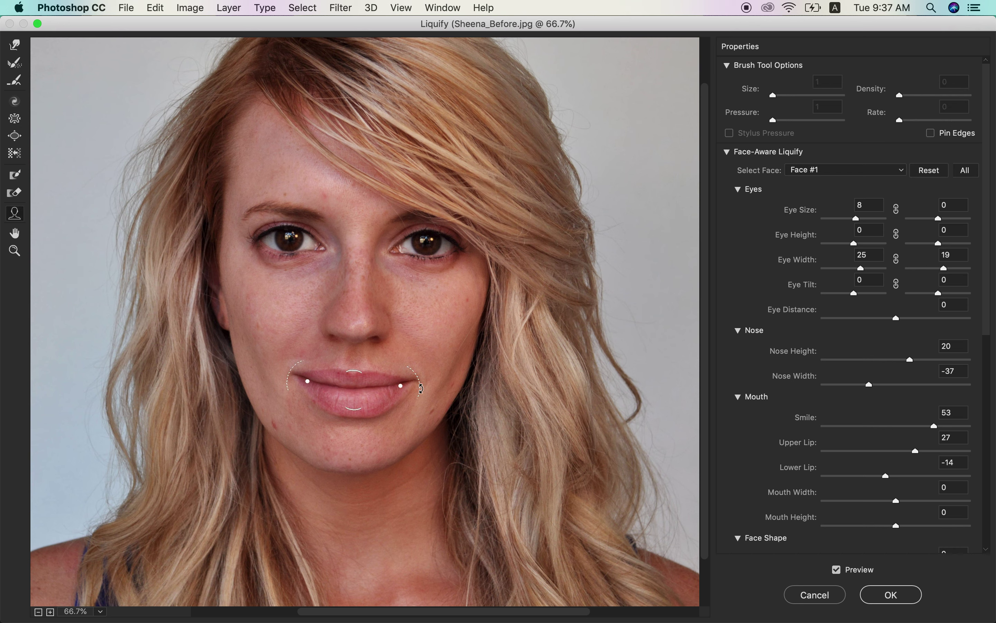
drag(422, 382, 418, 392)
drag(233, 231, 234, 226)
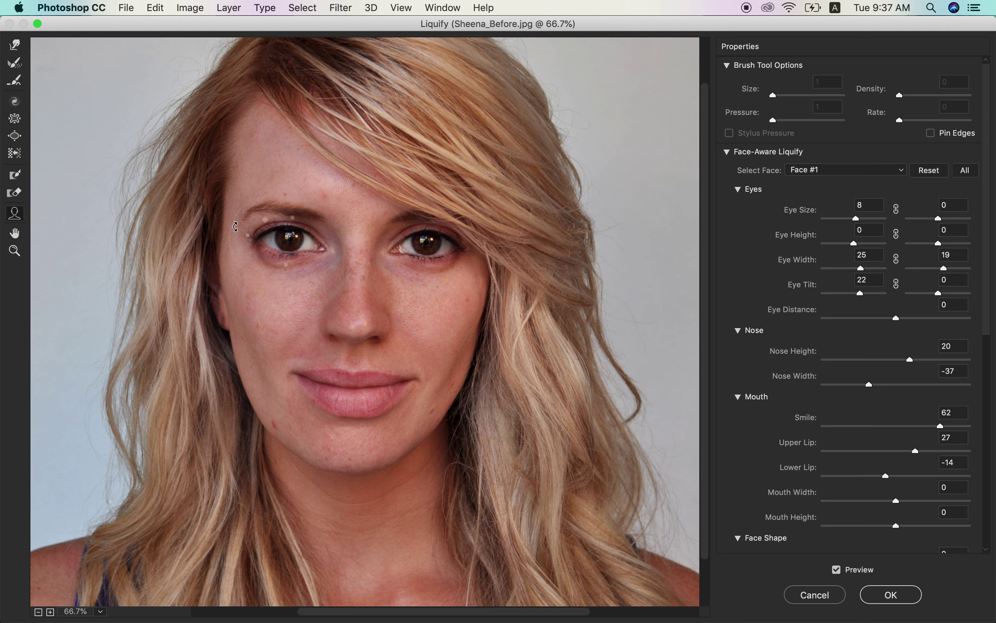
drag(489, 246, 490, 242)
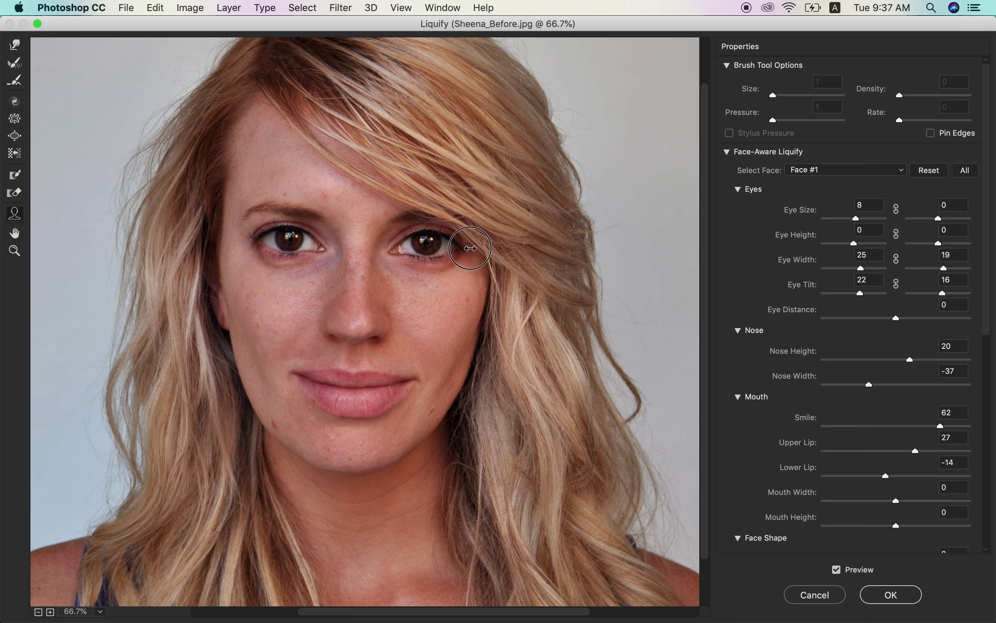
drag(470, 248, 467, 249)
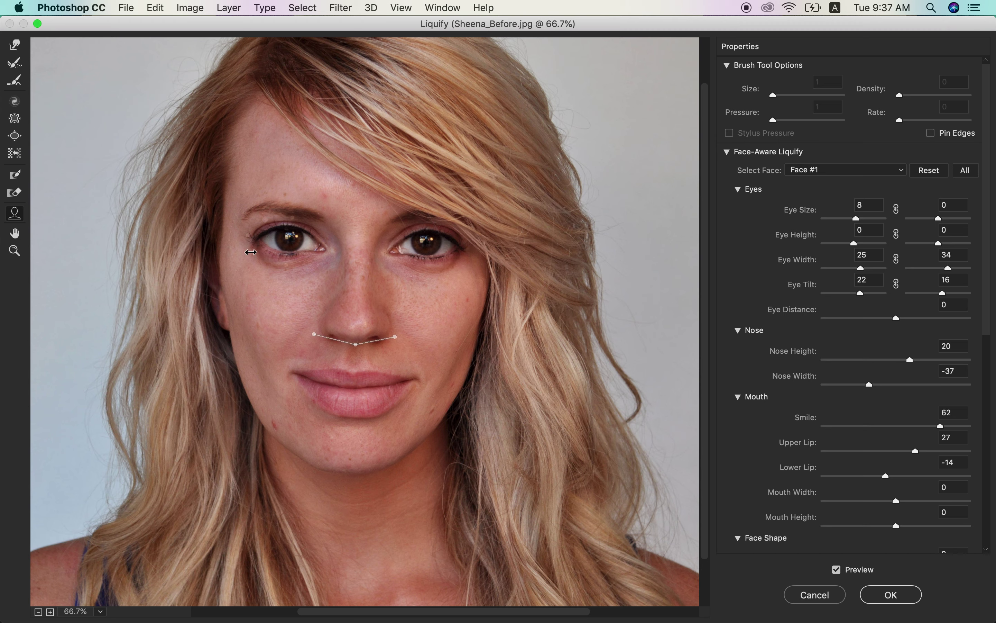
drag(247, 237, 234, 229)
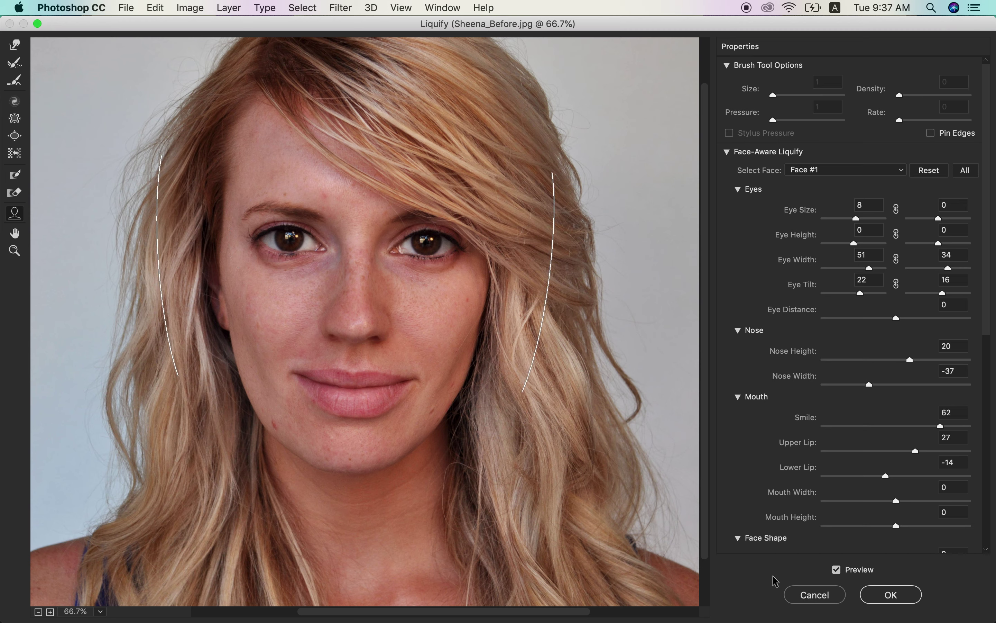
click(910, 597)
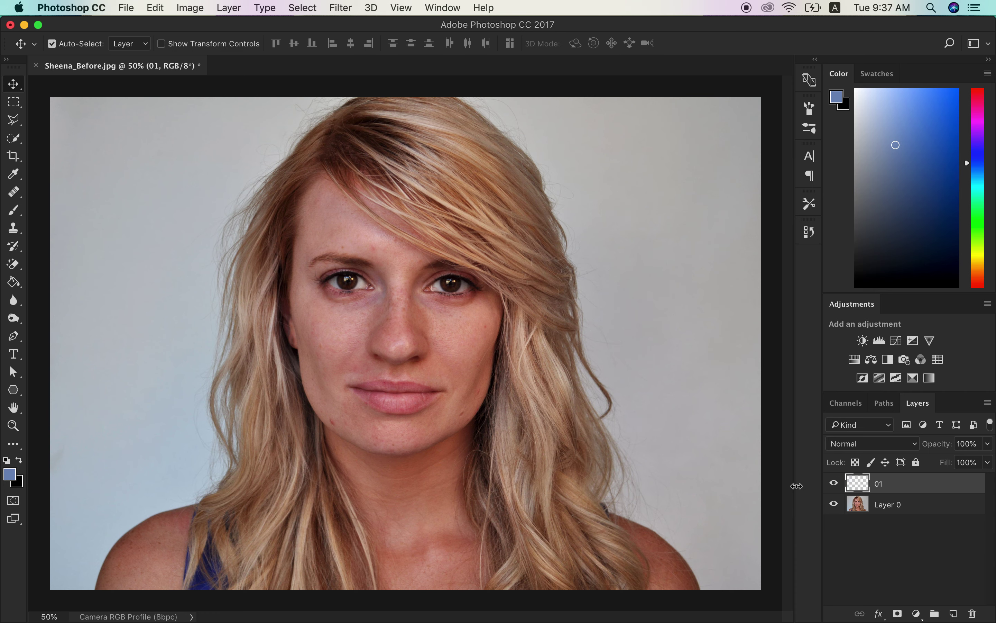
Step: Compare the retouched portrait with the original by hiding and showing layer 01
click(835, 484)
click(835, 484)
click(836, 484)
click(835, 484)
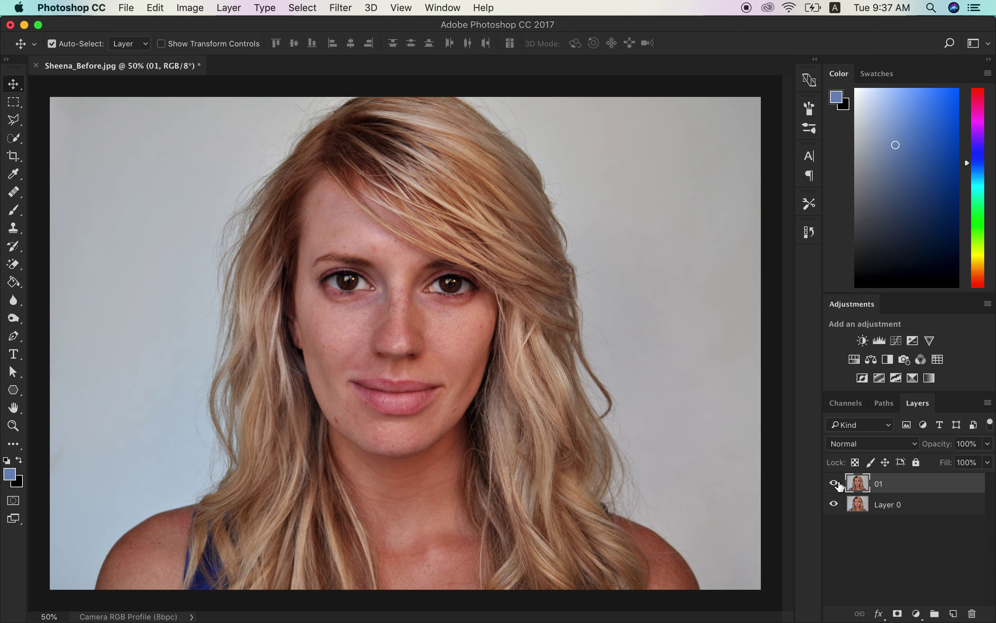
scroll(658, 365, down, 2)
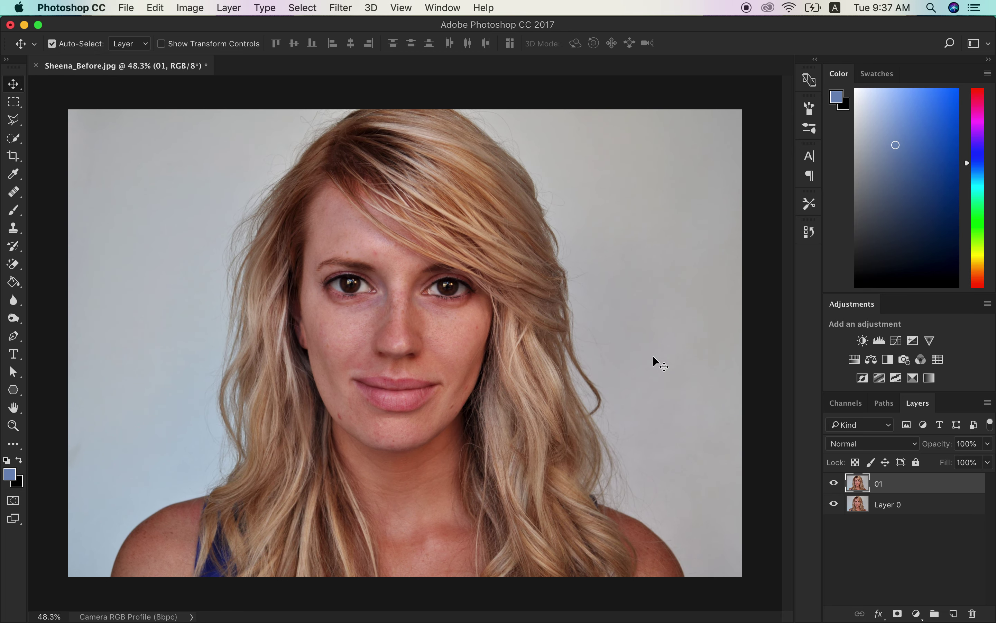
Step: Duplicate layer 01 and remove the red forehead spot on the copy with the Spot Healing Brush at size 90
drag(917, 495, 955, 612)
scroll(377, 314, up, 10)
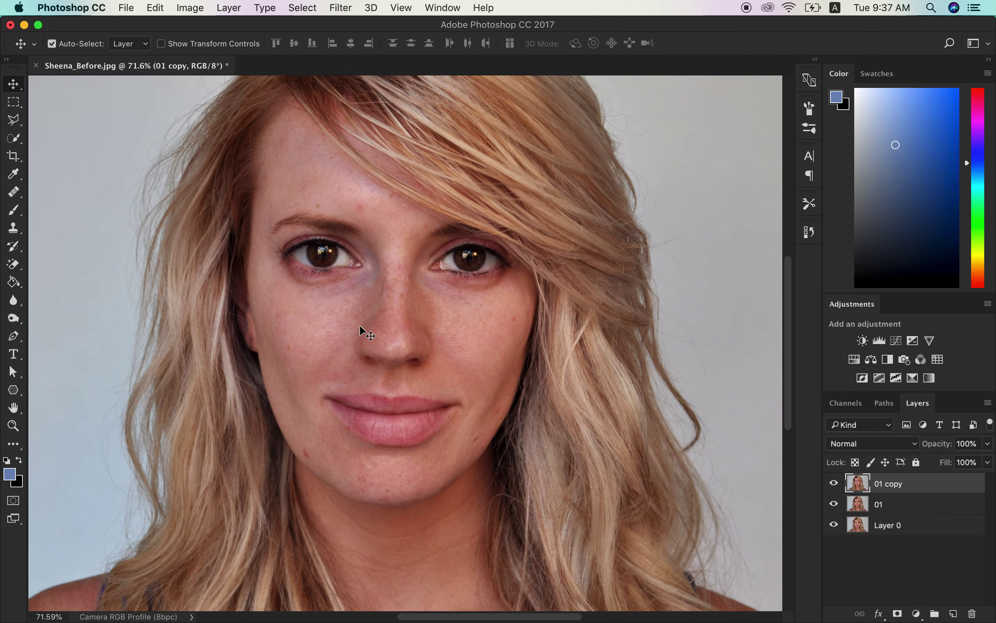
scroll(355, 329, up, 5)
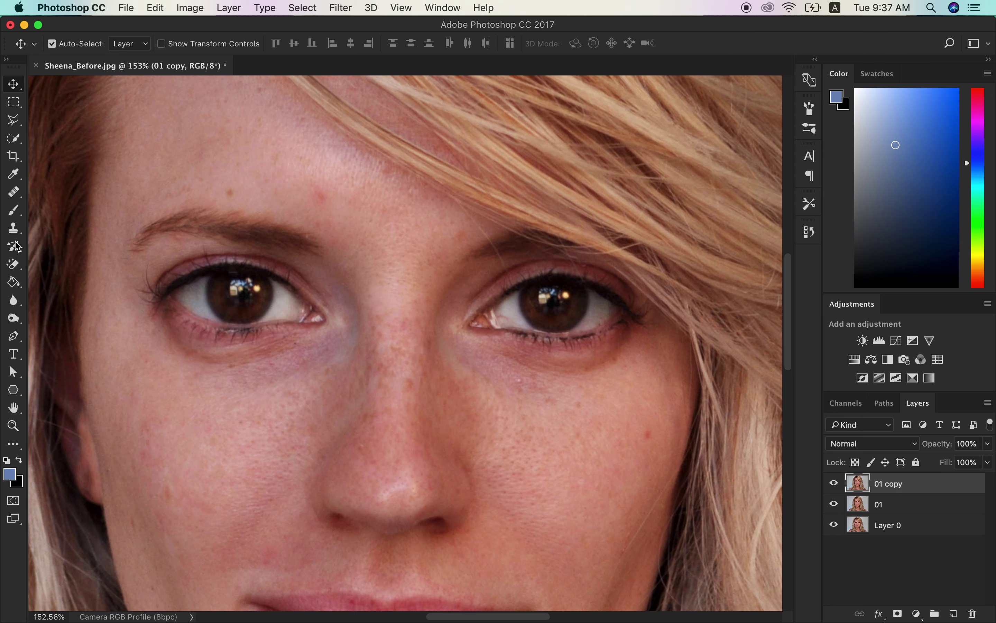
click(15, 199)
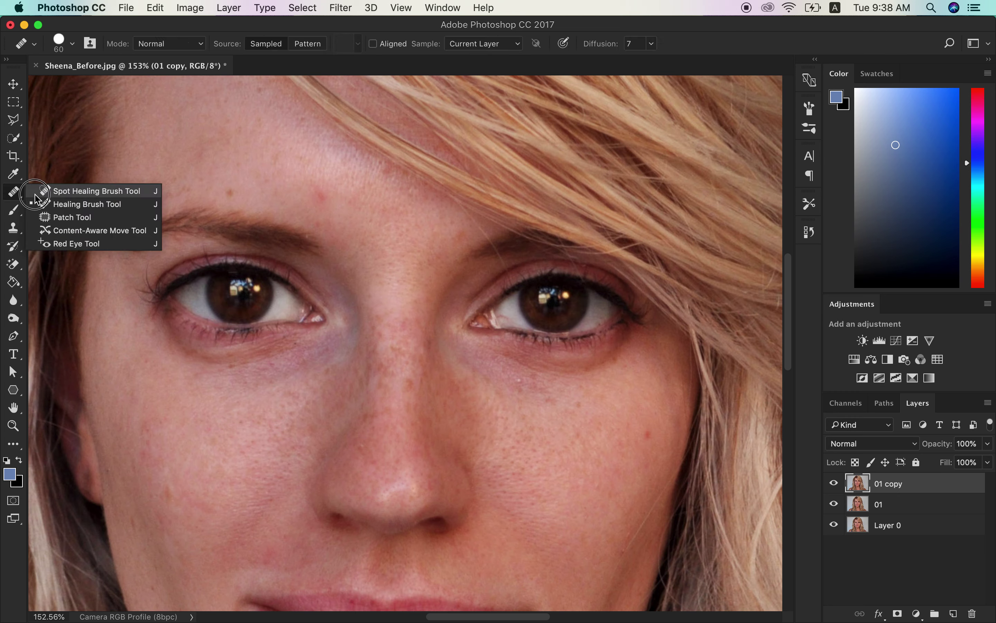
click(111, 192)
key(bracketleft)
key(bracketleft)
key(bracketleft)
click(321, 193)
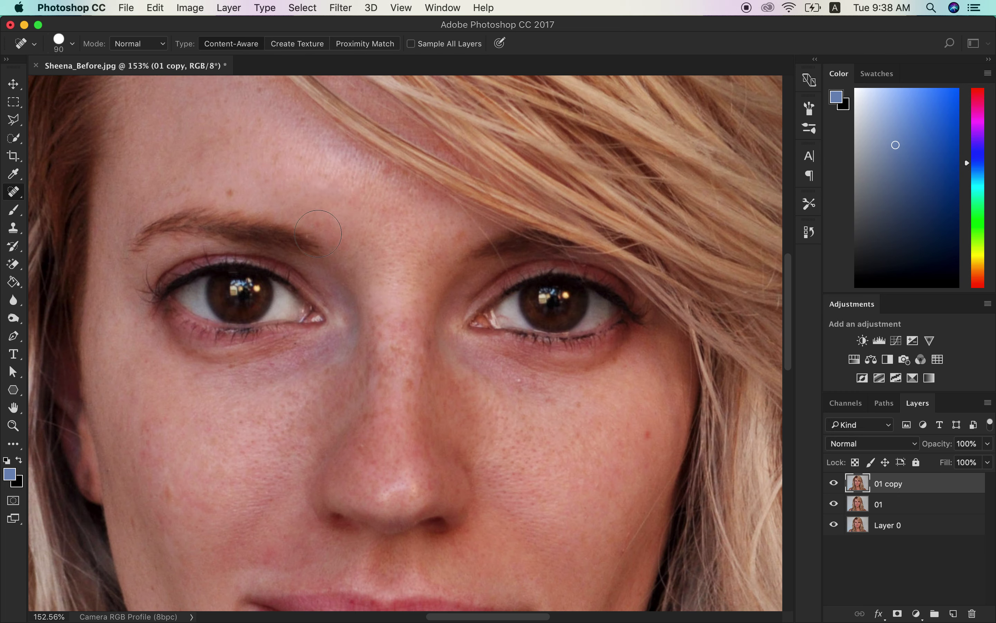
Step: Remove the mole on the right-hand cheek and the spot above the left-hand eyebrow with the Healing Brush at size 60
click(18, 194)
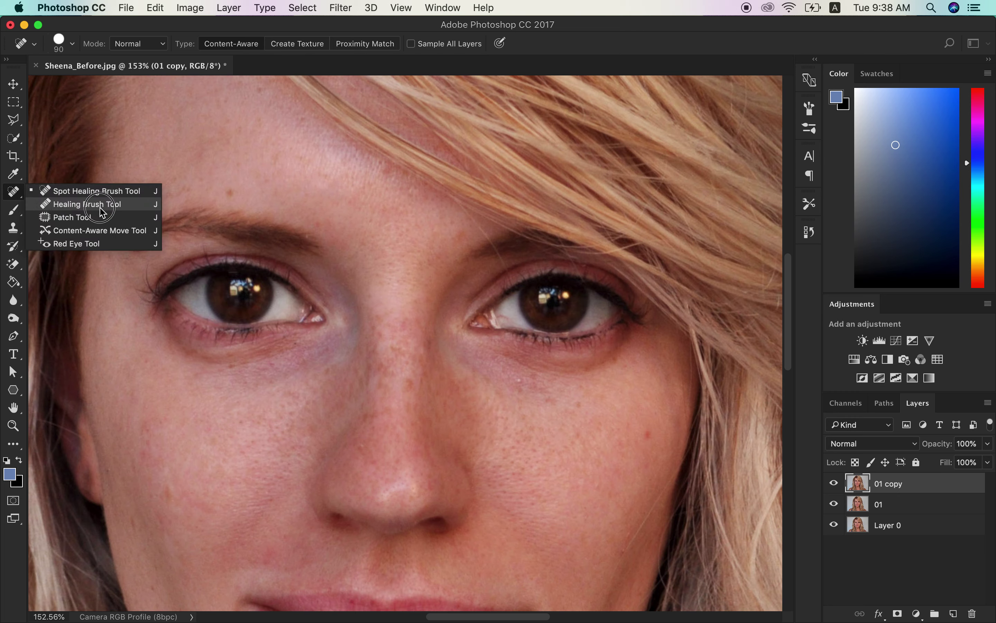
click(95, 203)
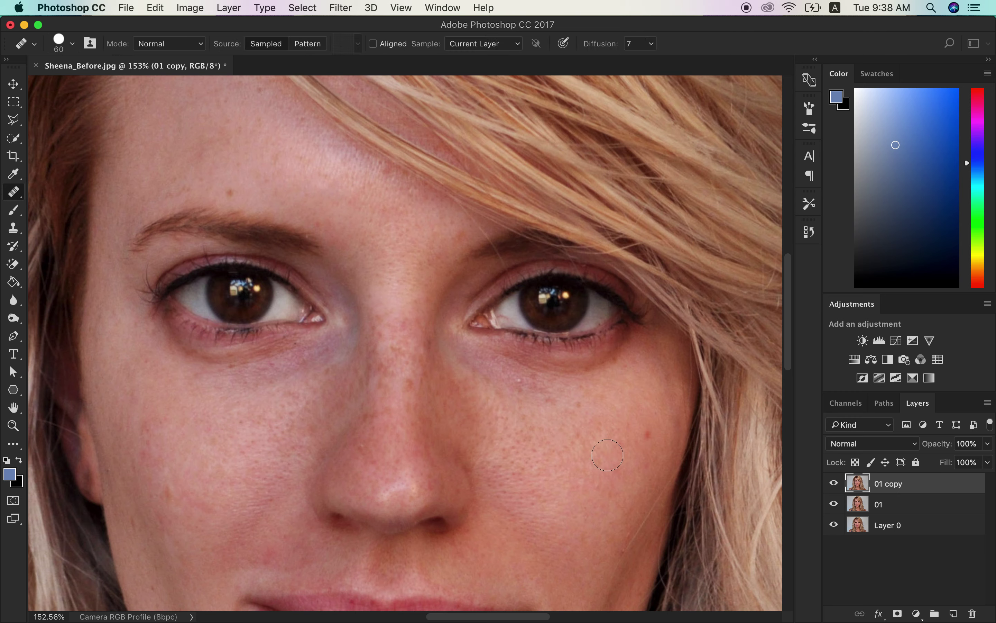
alt+click(647, 411)
click(650, 435)
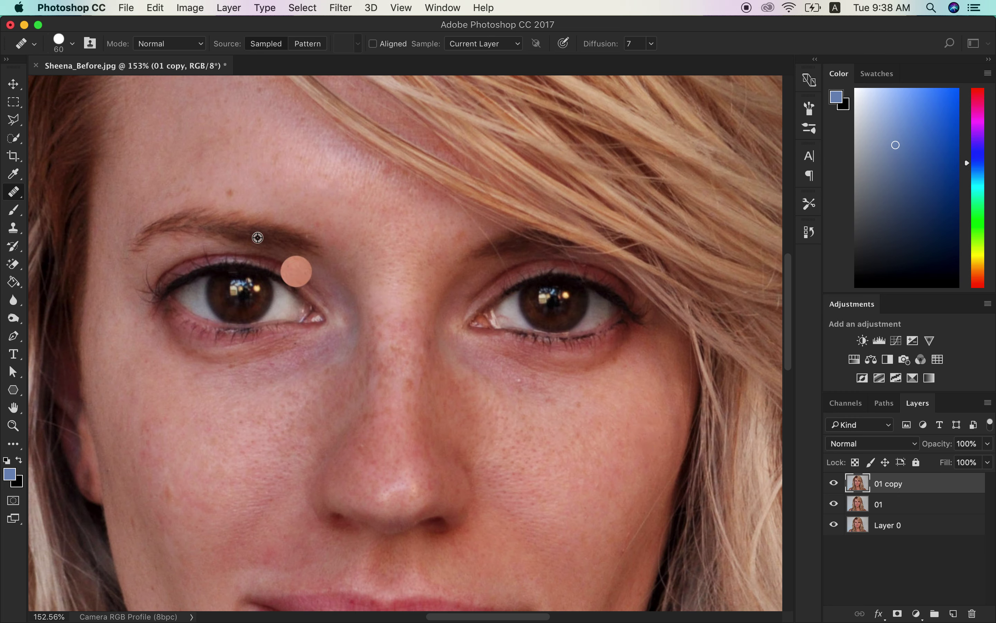
alt+click(255, 190)
mouse_move(320, 224)
mouse_down()
mouse_move(325, 232)
mouse_move(311, 200)
mouse_up()
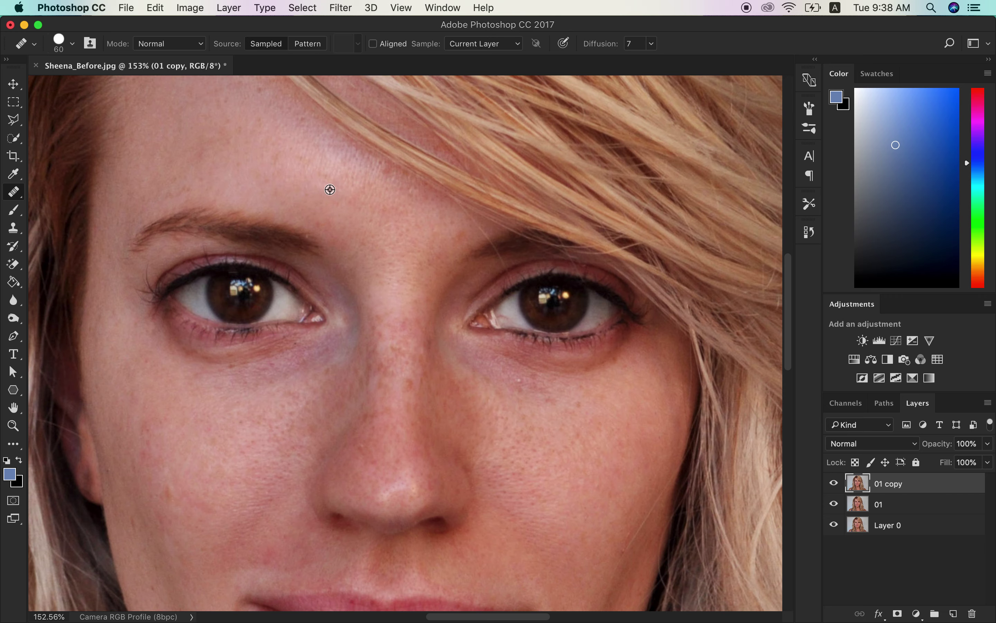
Step: Heal the small blemishes between the eyebrows and around the bridge of the nose using nearby sampled skin
alt+click(391, 212)
click(457, 234)
alt+click(424, 228)
click(359, 307)
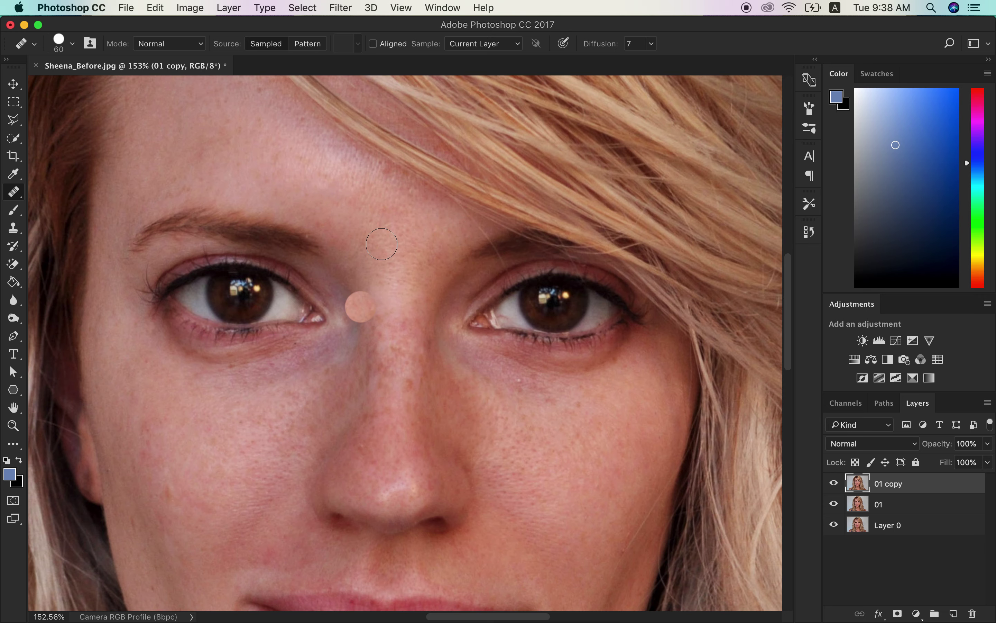
scroll(392, 285, left, 3)
scroll(391, 286, up, 2)
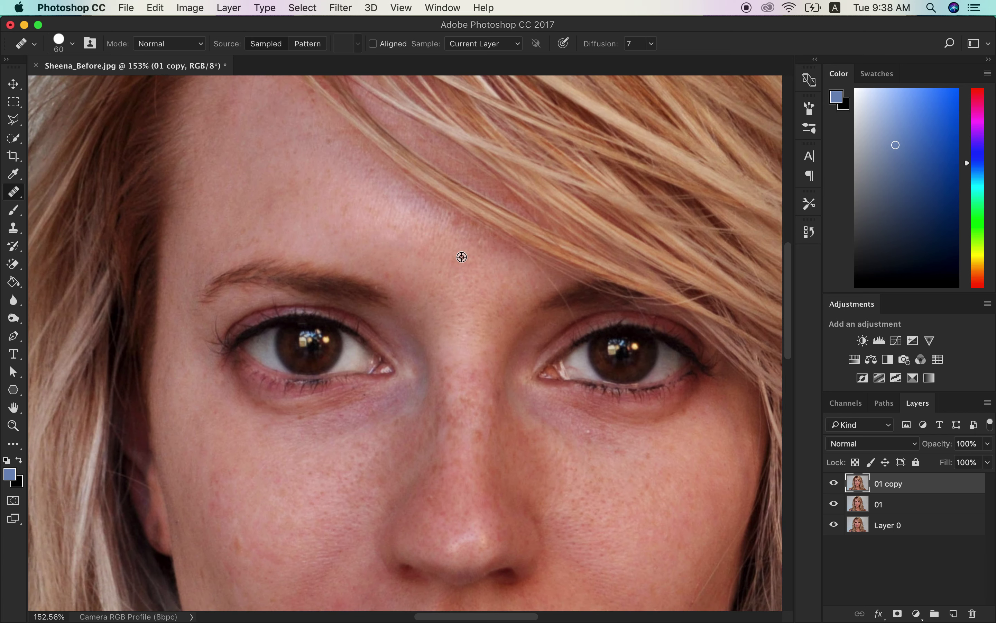
alt+click(461, 249)
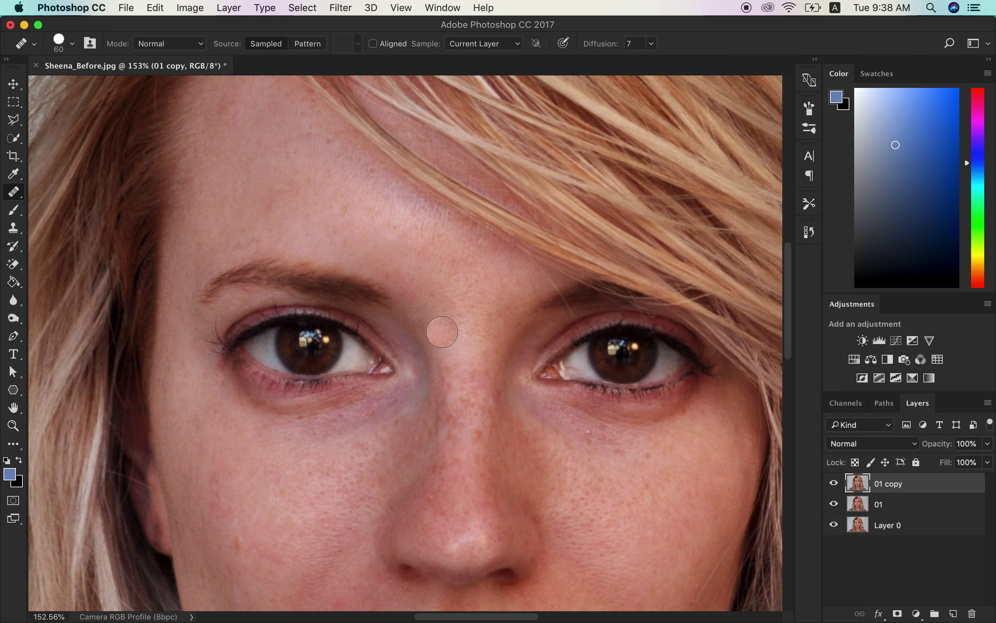
Step: Heal the small spots on the upper forehead near the hairline and above the left-hand eyebrow
scroll(442, 332, up, 2)
scroll(442, 332, left, 2)
click(297, 211)
click(290, 166)
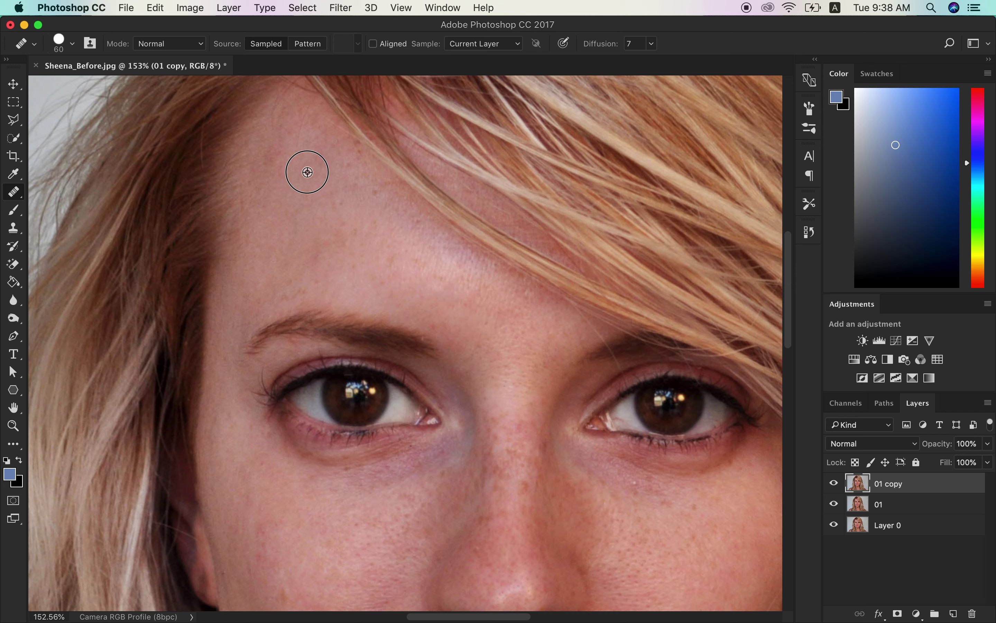
alt+click(305, 150)
click(336, 265)
Step: Try to cover a patch of the left-hand cheek with the Clone Stamp tool at size 70, and undo it
scroll(342, 272, down, 4)
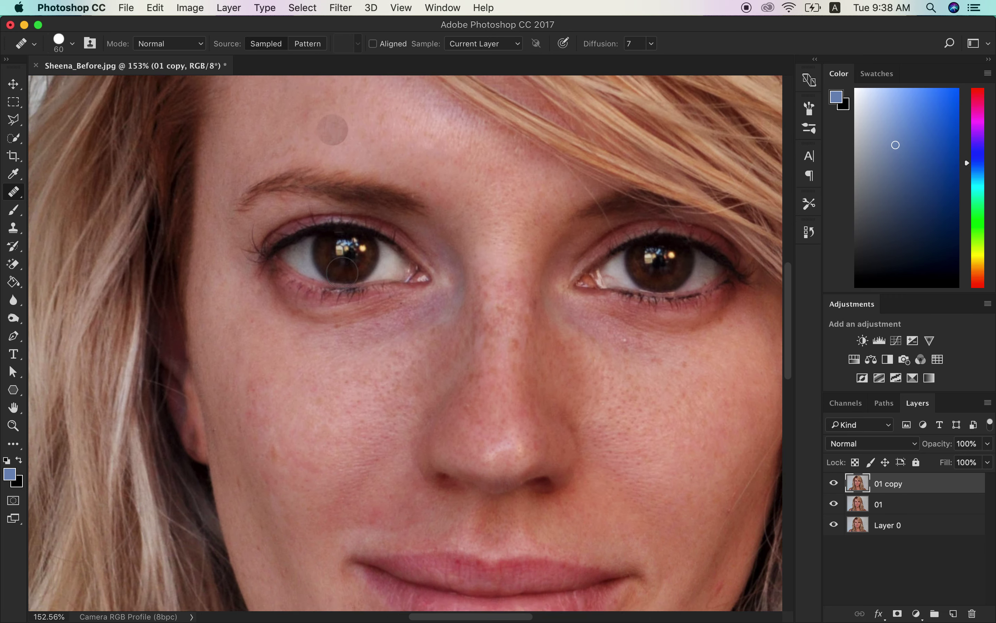
scroll(343, 273, down, 1)
scroll(342, 273, right, 1)
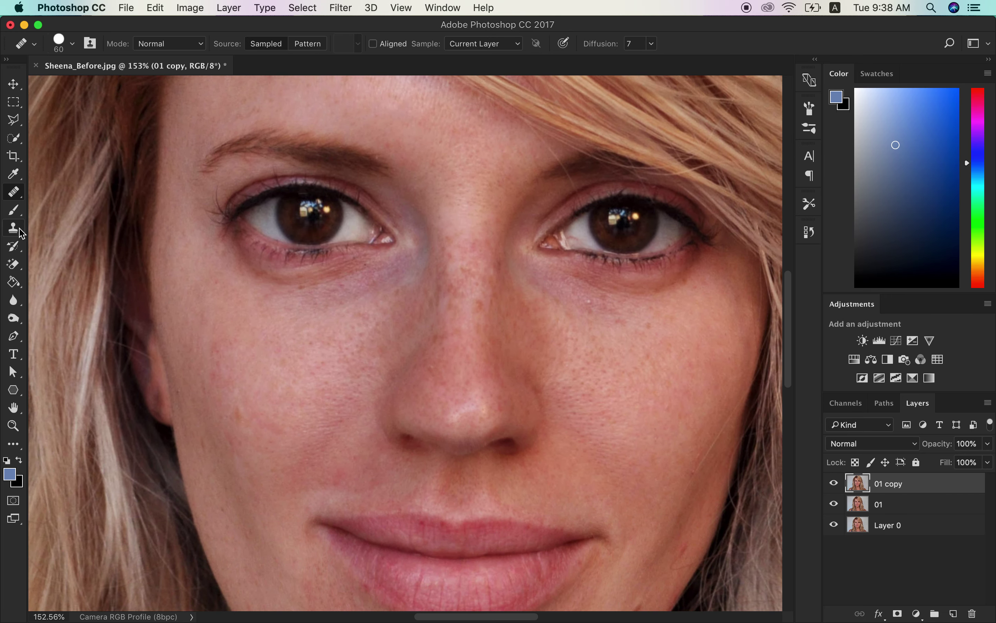
click(20, 231)
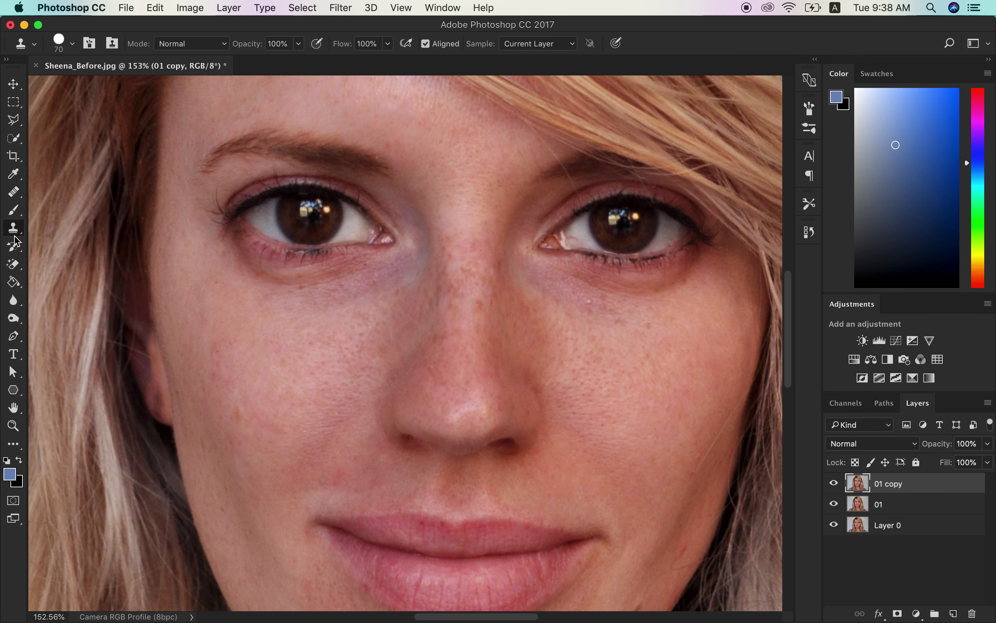
alt+click(265, 403)
click(237, 412)
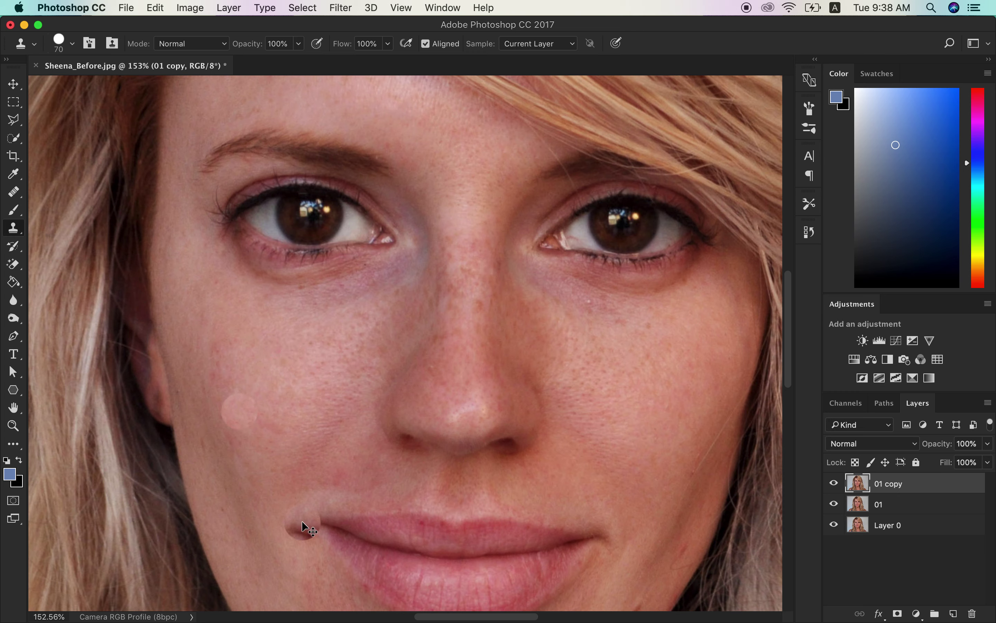
key(super+z)
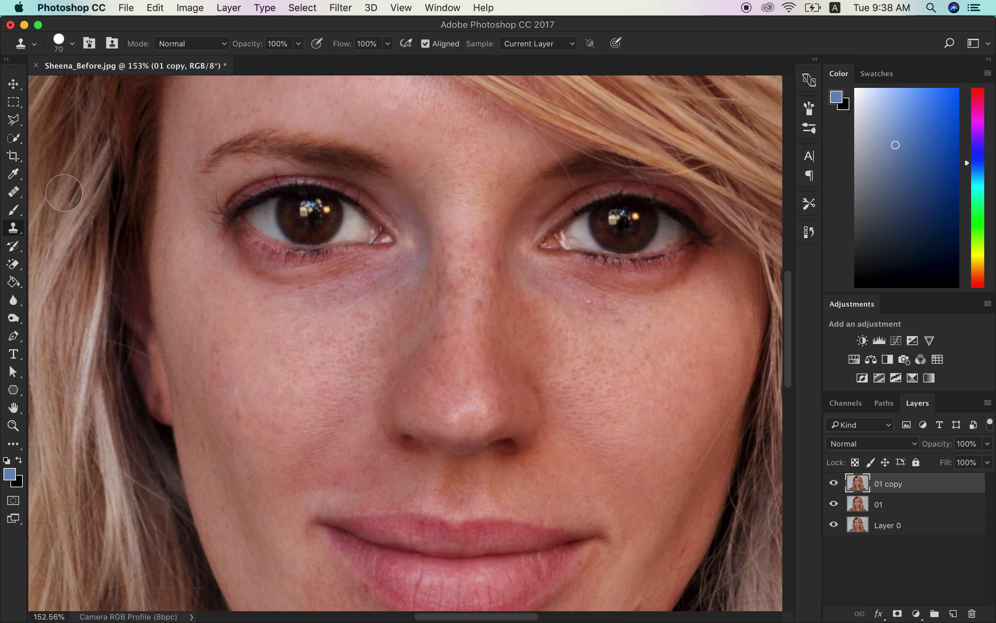
Step: Heal the spots on the right-hand upper cheek and the fine lines beside that eye's outer corner with the Healing Brush
mouse_move(13, 192)
mouse_down()
mouse_move(62, 203)
mouse_move(62, 191)
mouse_move(26, 201)
mouse_move(82, 204)
mouse_up()
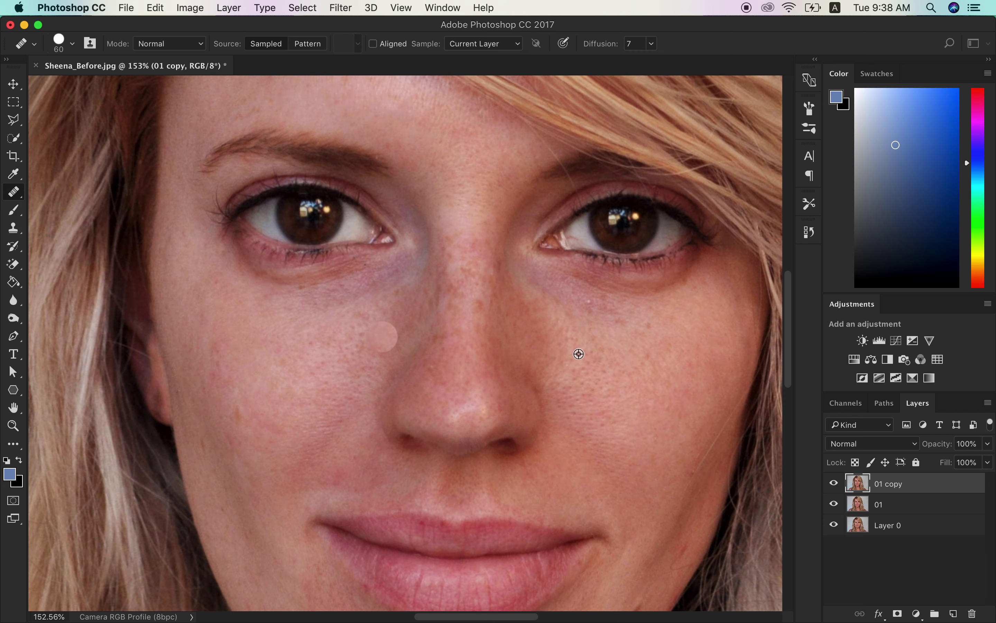
alt+click(657, 351)
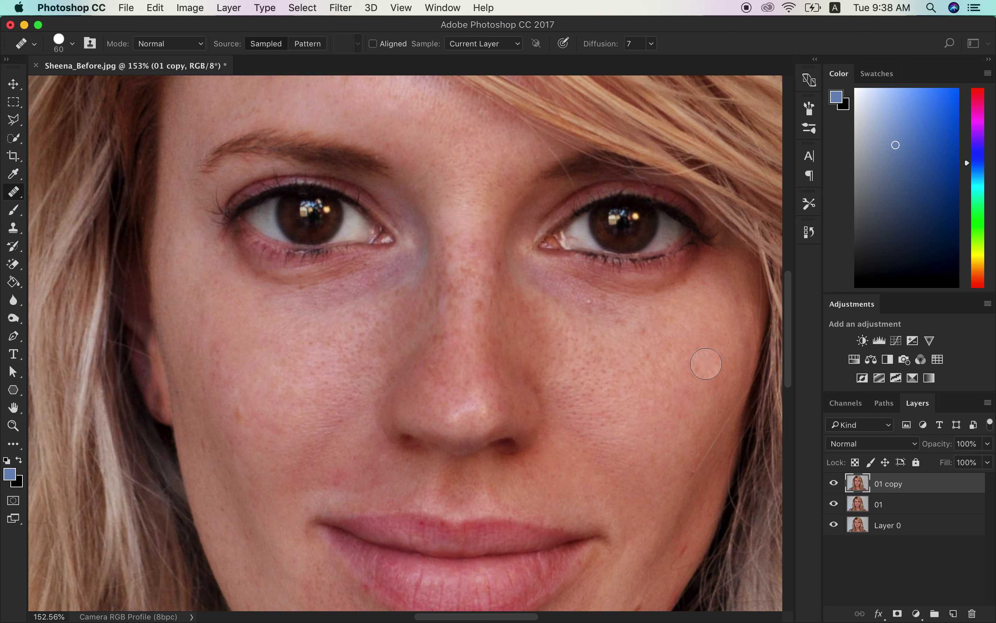
click(663, 288)
alt+click(693, 317)
click(680, 279)
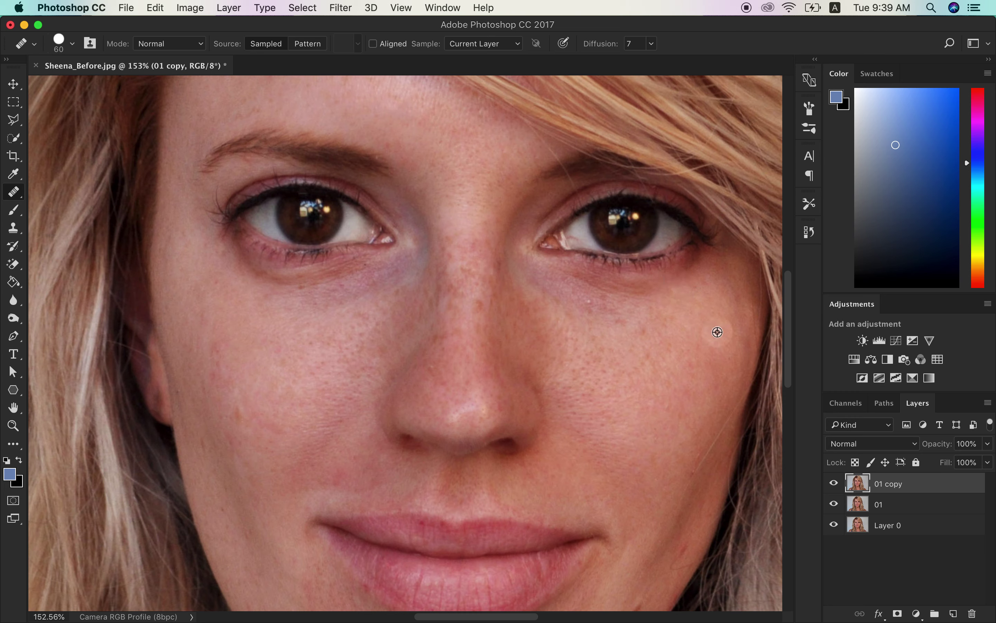
alt+click(705, 294)
click(692, 269)
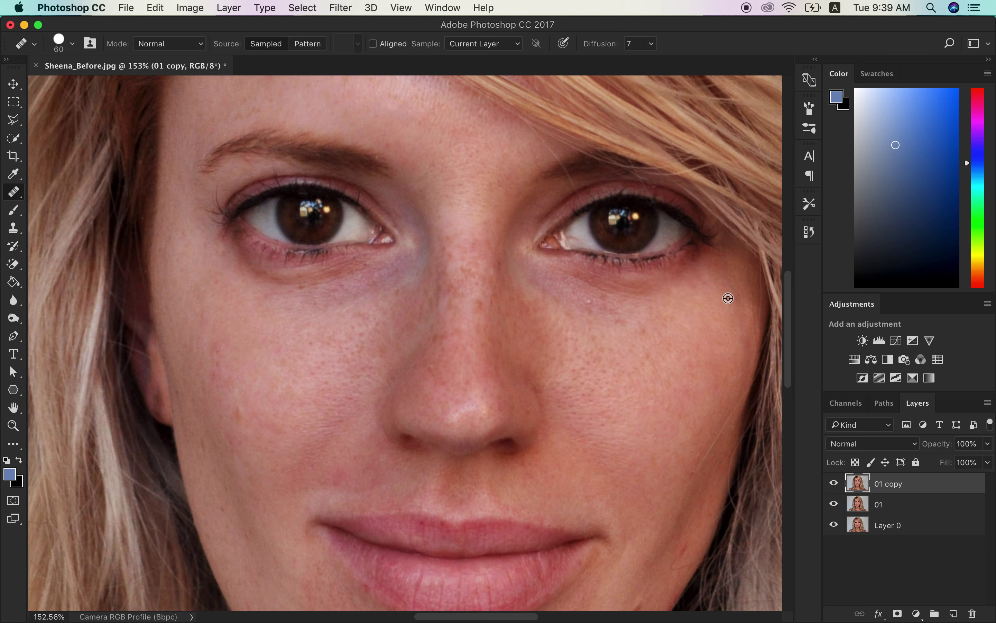
click(706, 262)
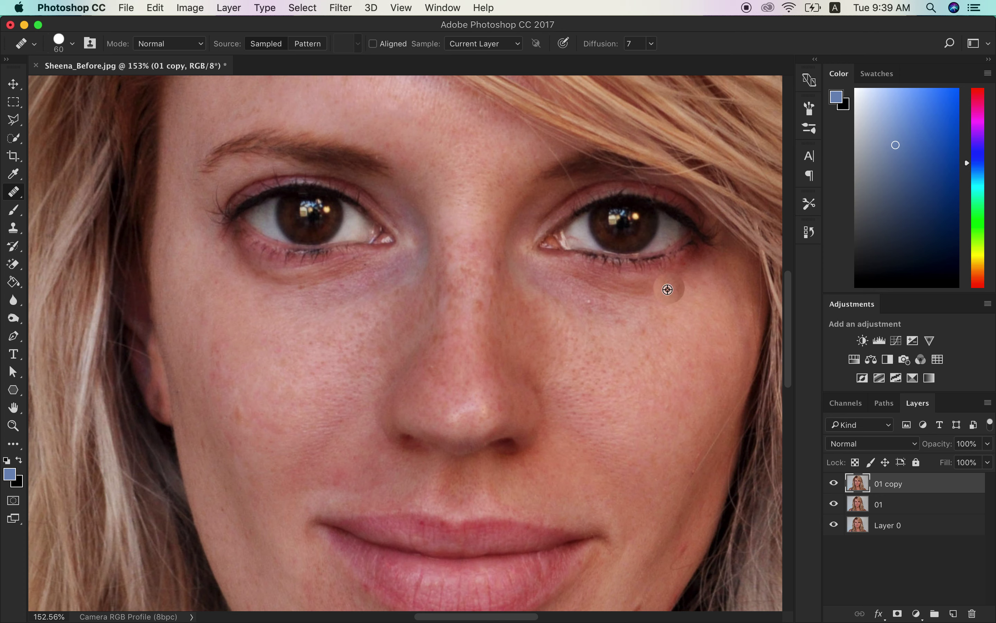
Step: Smooth the crease and darker skin beneath the right-hand eye using skin sampled from the cheek below
alt+click(692, 320)
click(643, 290)
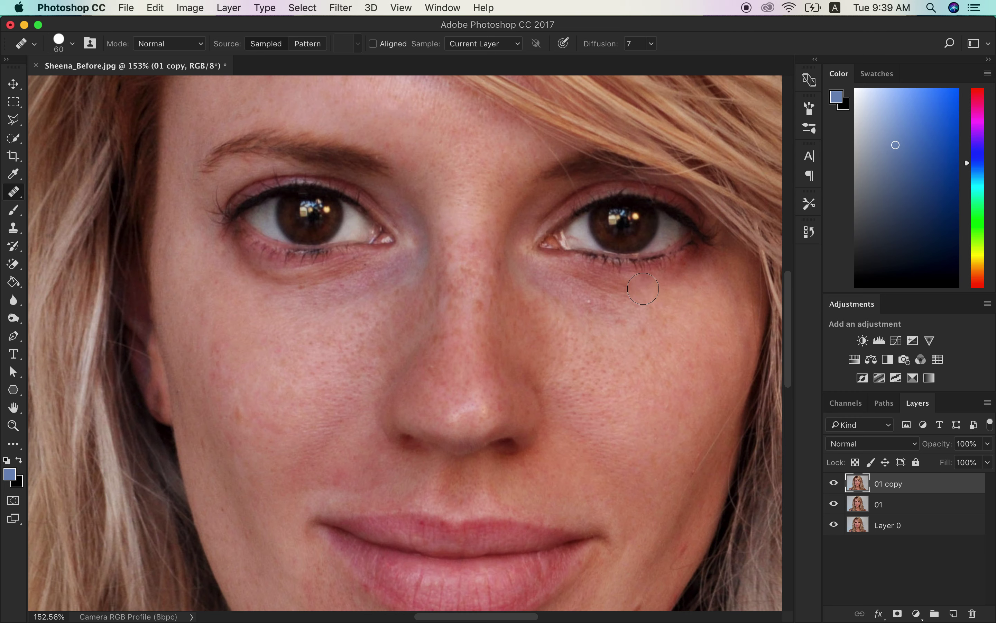
alt+click(666, 304)
click(628, 285)
alt+click(654, 300)
click(612, 293)
click(587, 283)
alt+click(637, 319)
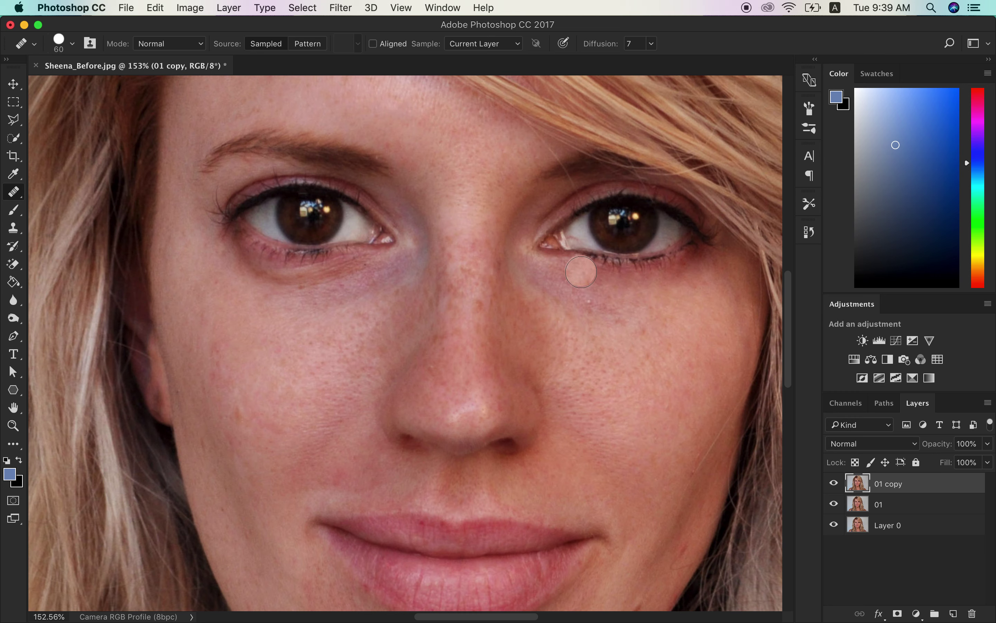
Step: Heal the fine lines below the outer corner of the left-hand eye with skin sampled just beneath them
alt+click(224, 278)
click(235, 256)
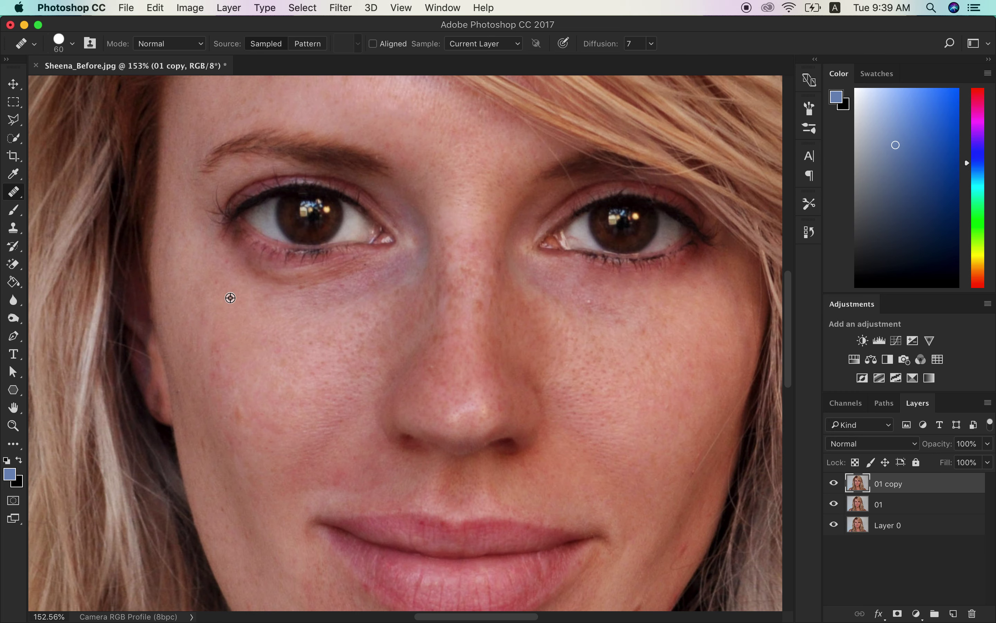
click(246, 263)
alt+click(247, 302)
click(255, 272)
alt+click(258, 309)
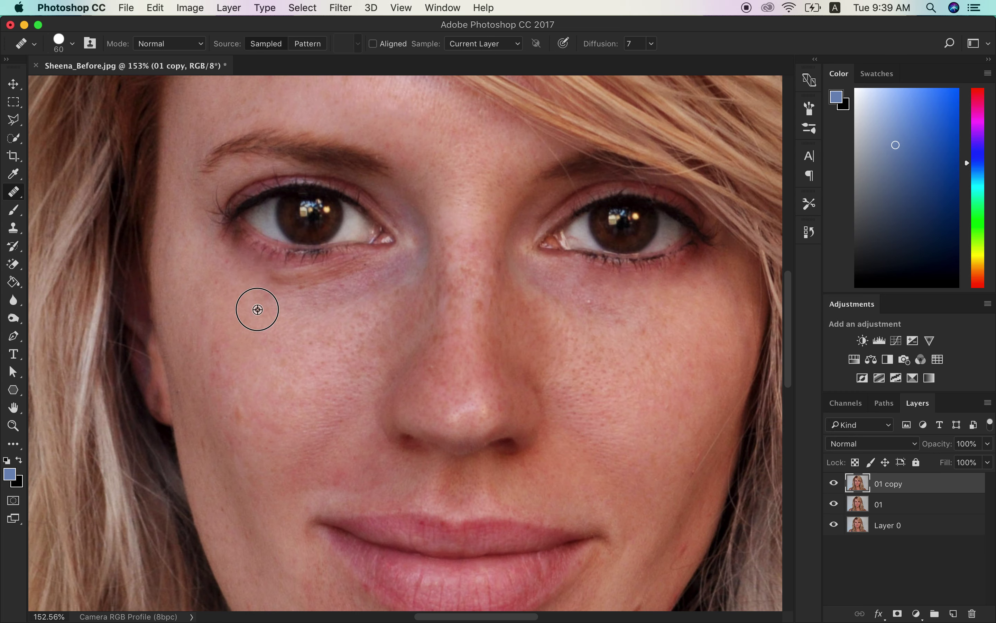
Step: Smooth the crease under the middle of the left-hand eye with skin sampled from the upper cheek
click(275, 273)
alt+click(275, 294)
click(302, 273)
alt+click(287, 307)
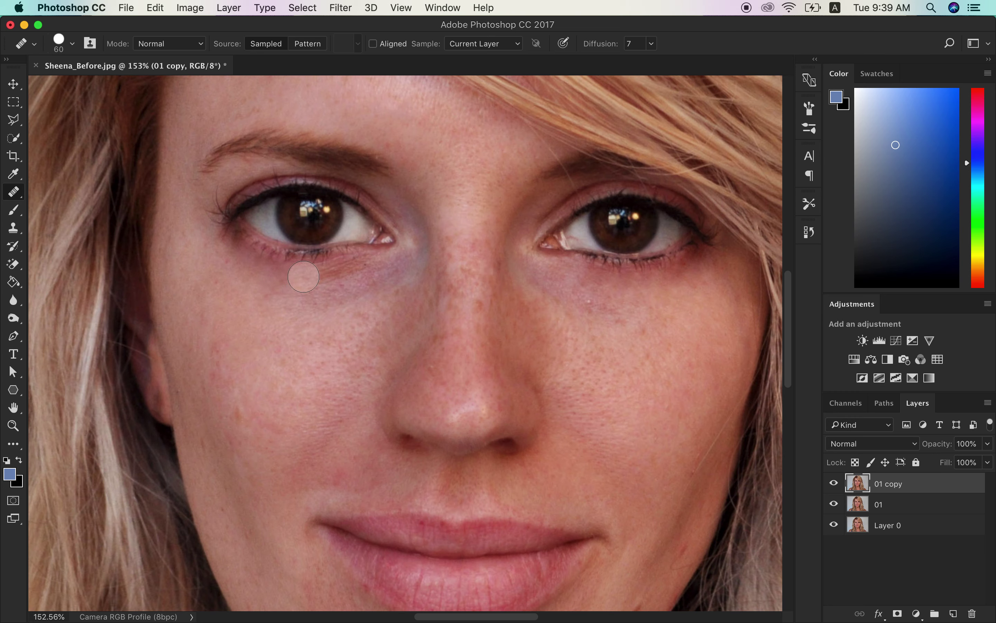
alt+click(286, 316)
click(319, 280)
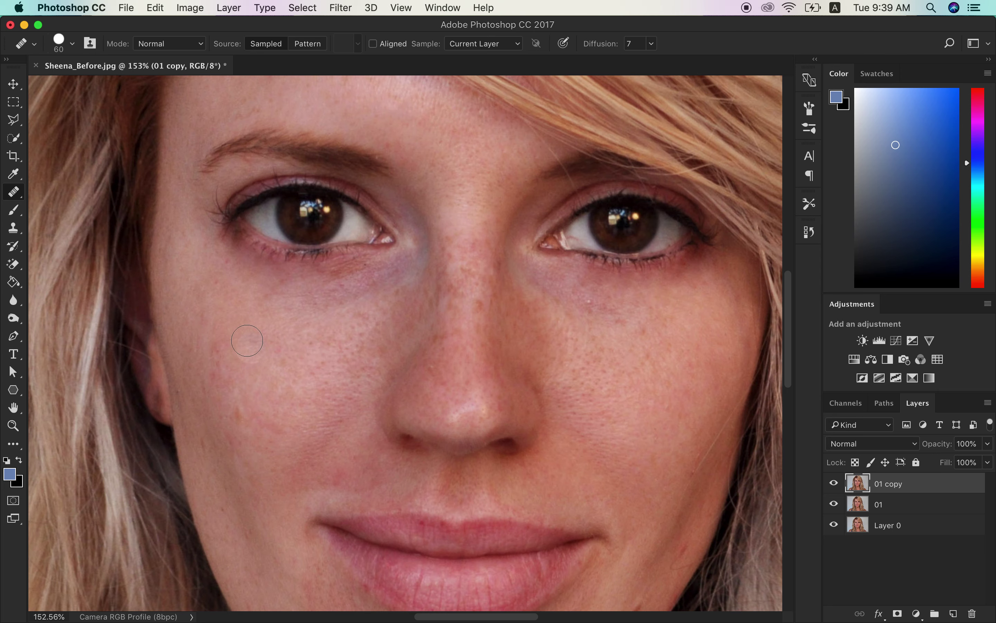
Step: Heal the remaining crease under the inner half of the left-hand eye and the small spot below the right-hand eye
alt+click(325, 298)
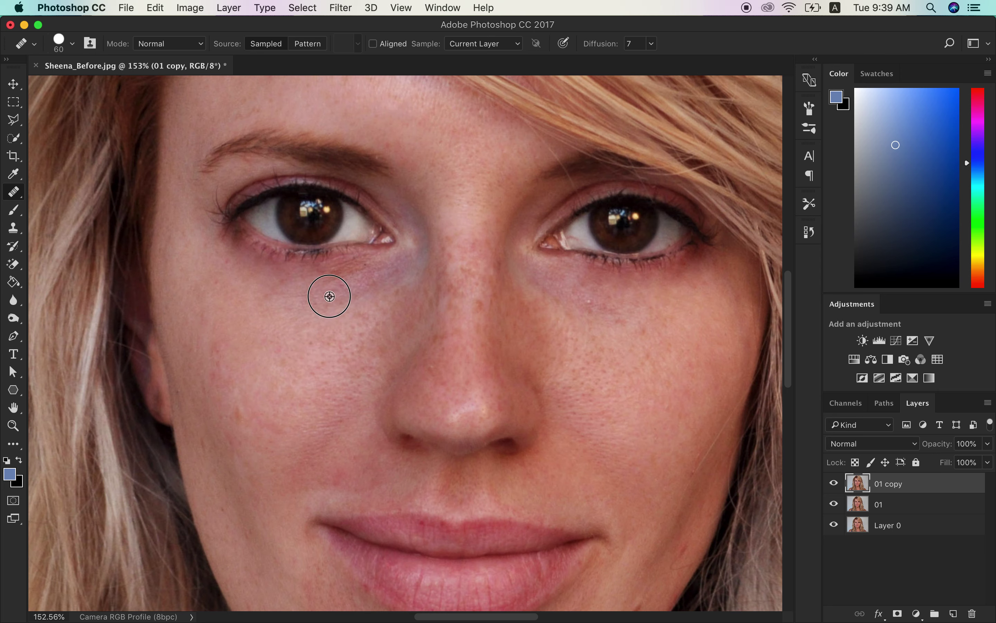
click(333, 275)
alt+click(342, 289)
alt+click(332, 296)
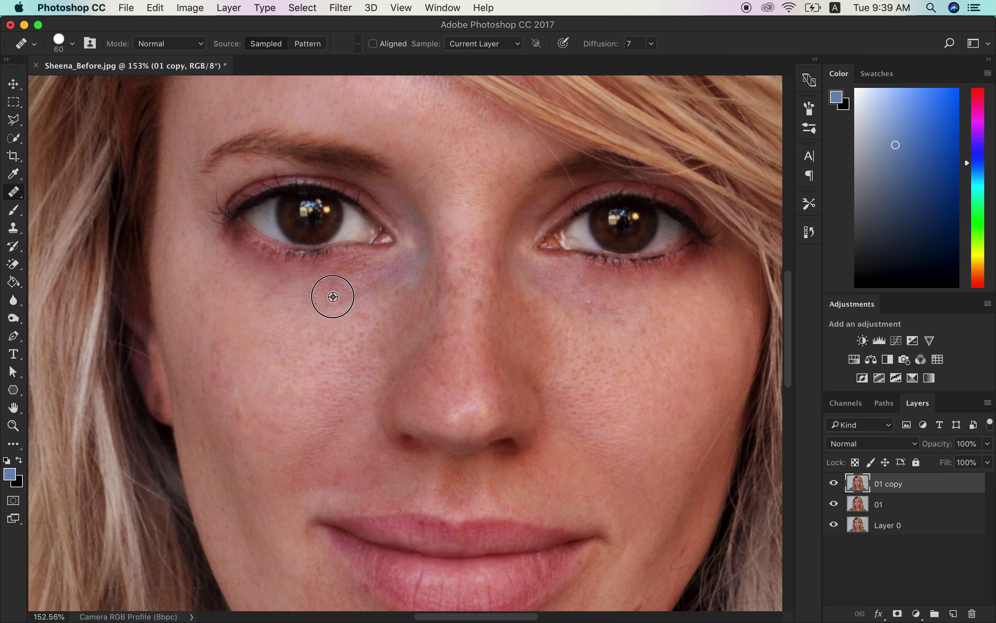
mouse_move(362, 266)
mouse_down()
mouse_move(347, 270)
mouse_move(363, 269)
mouse_up()
alt+click(347, 290)
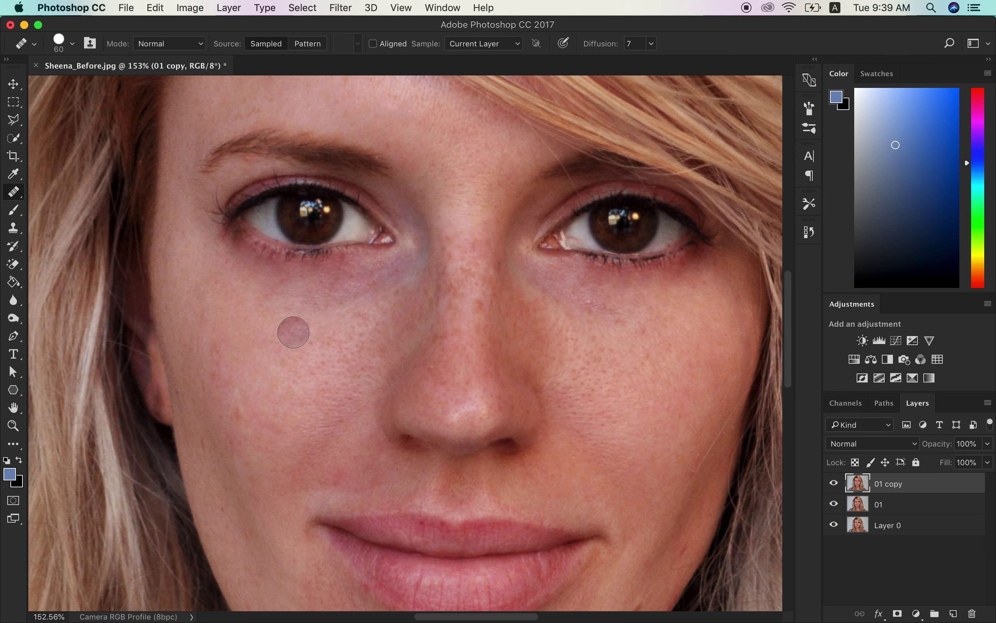
alt+click(619, 285)
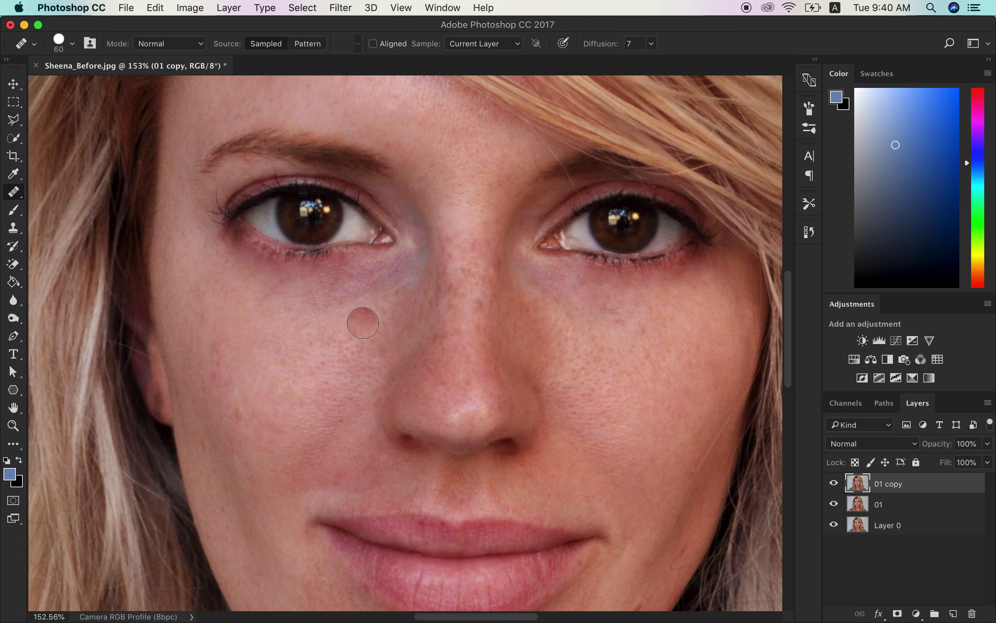
Step: Remove the red blemish on the left-hand jaw and the brown spot on the chin with the Healing Brush
scroll(247, 425, down, 5)
scroll(247, 424, left, 2)
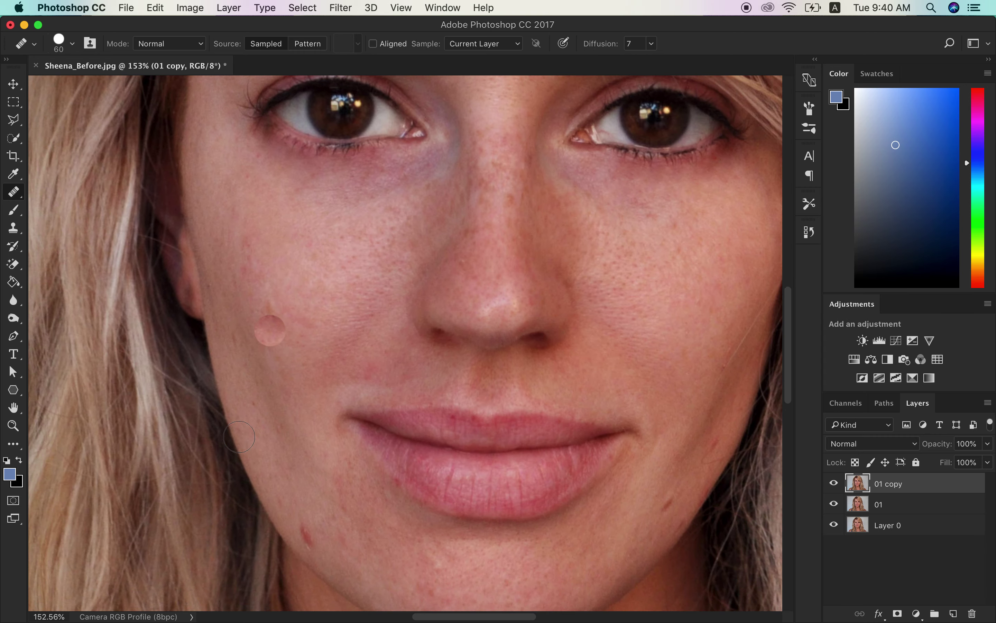
scroll(236, 435, down, 4)
click(307, 460)
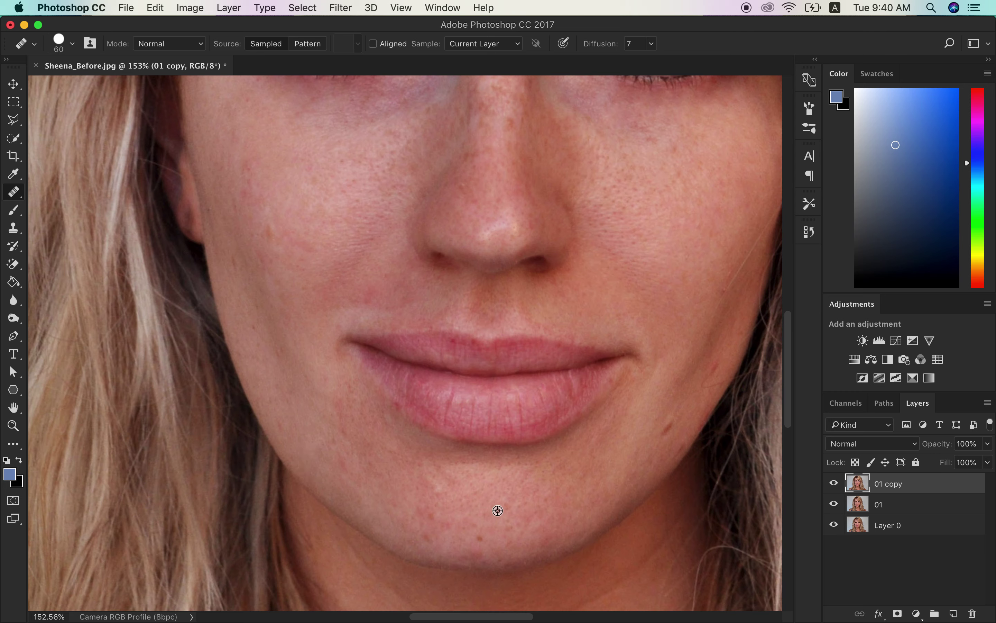
click(480, 536)
click(574, 504)
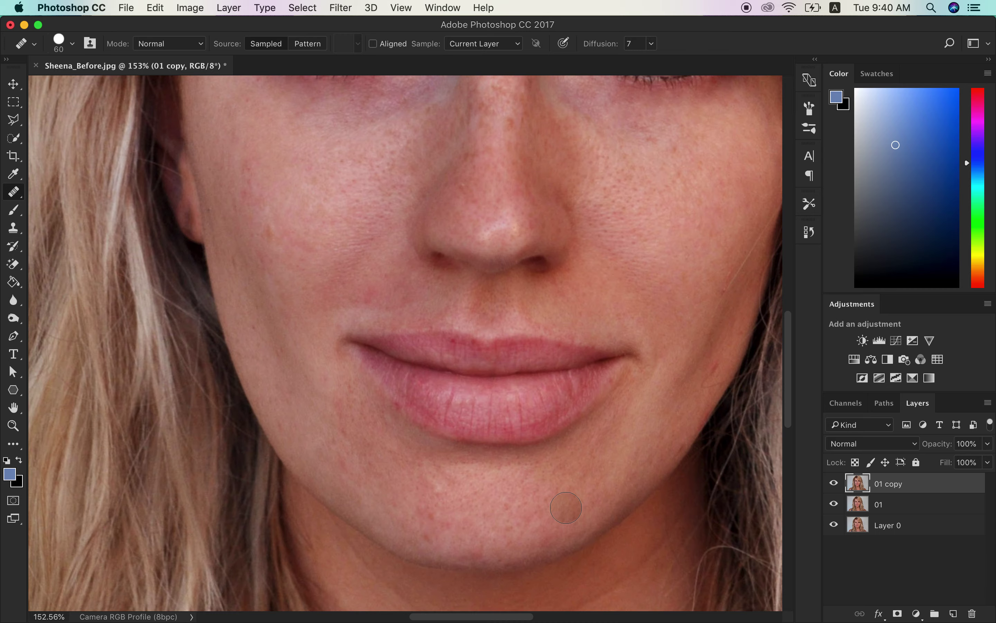
Step: Heal the mole and the reddish mark along the right-hand jaw using nearby sampled skin
scroll(581, 490, right, 3)
scroll(580, 490, up, 1)
alt+click(649, 420)
click(669, 378)
alt+click(633, 424)
click(637, 452)
Step: Heal the small marks on the left-hand jaw and the mole on the left-hand cheek
click(249, 467)
alt+click(329, 451)
click(318, 453)
alt+click(237, 254)
click(221, 238)
click(222, 264)
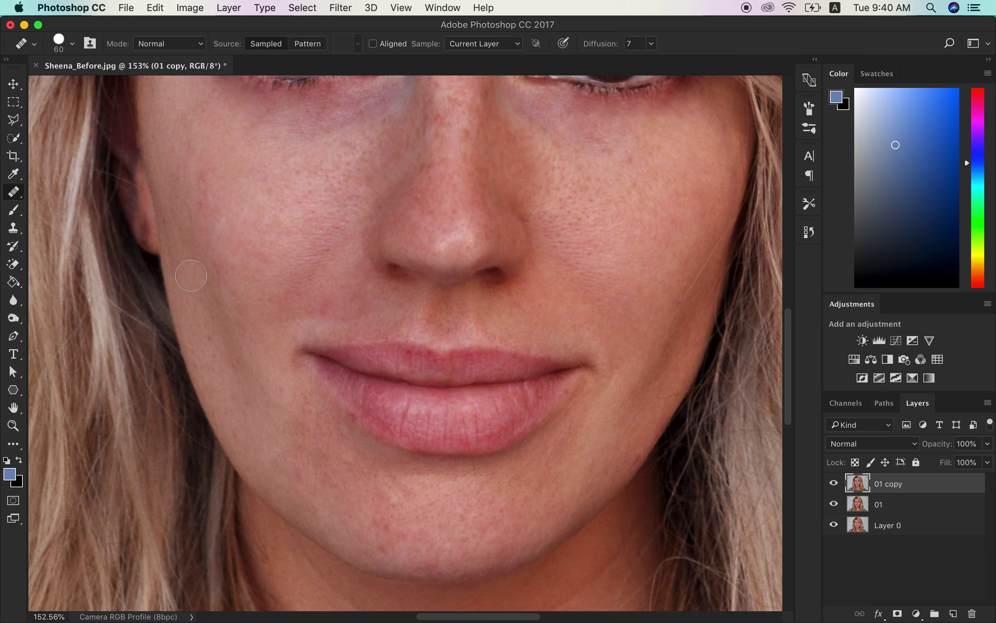
click(290, 232)
Step: Heal the small marks on the right-hand cheek and around both corners of the mouth
click(652, 219)
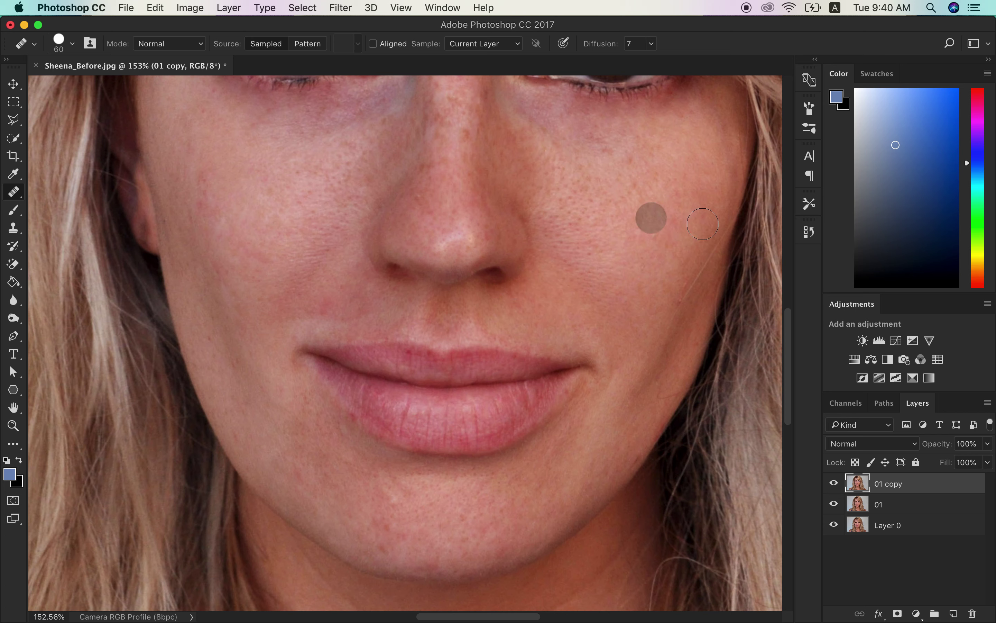
alt+click(668, 263)
click(540, 392)
click(571, 424)
click(534, 454)
click(340, 387)
alt+click(286, 407)
click(292, 362)
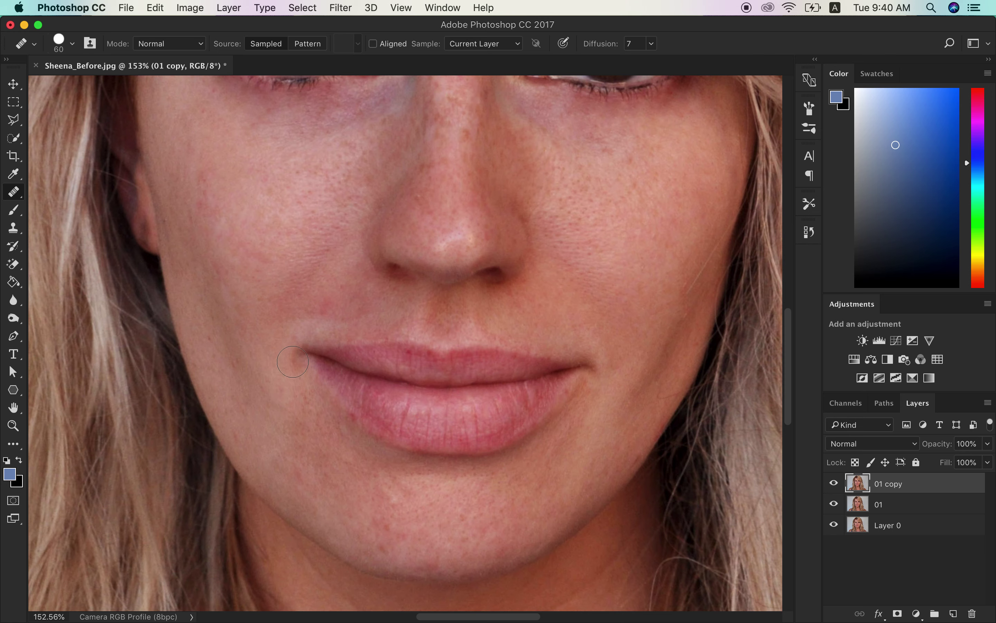
scroll(300, 399, up, 5)
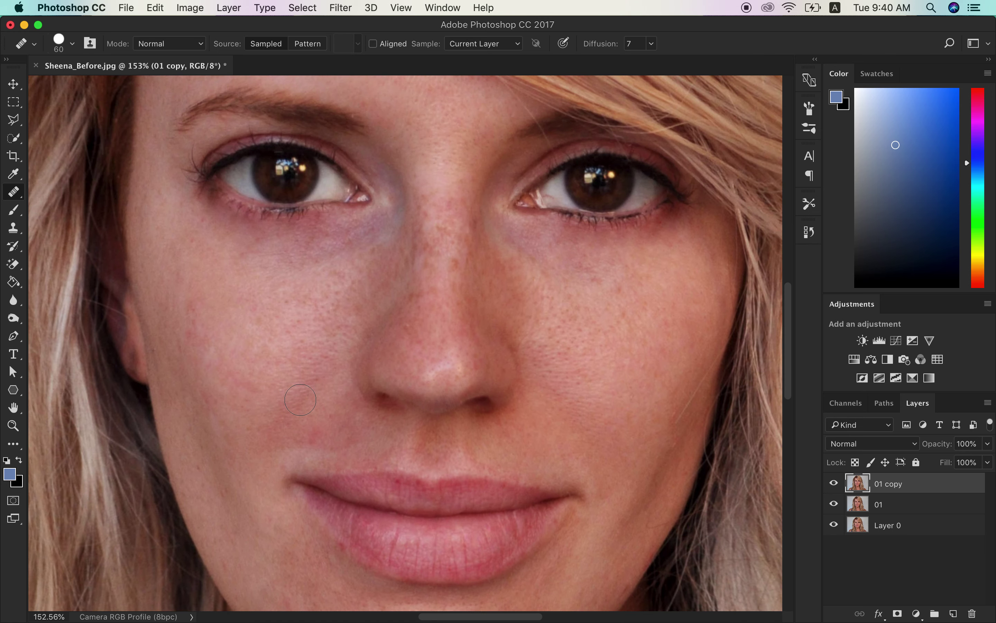
scroll(301, 399, up, 6)
right_click(300, 398)
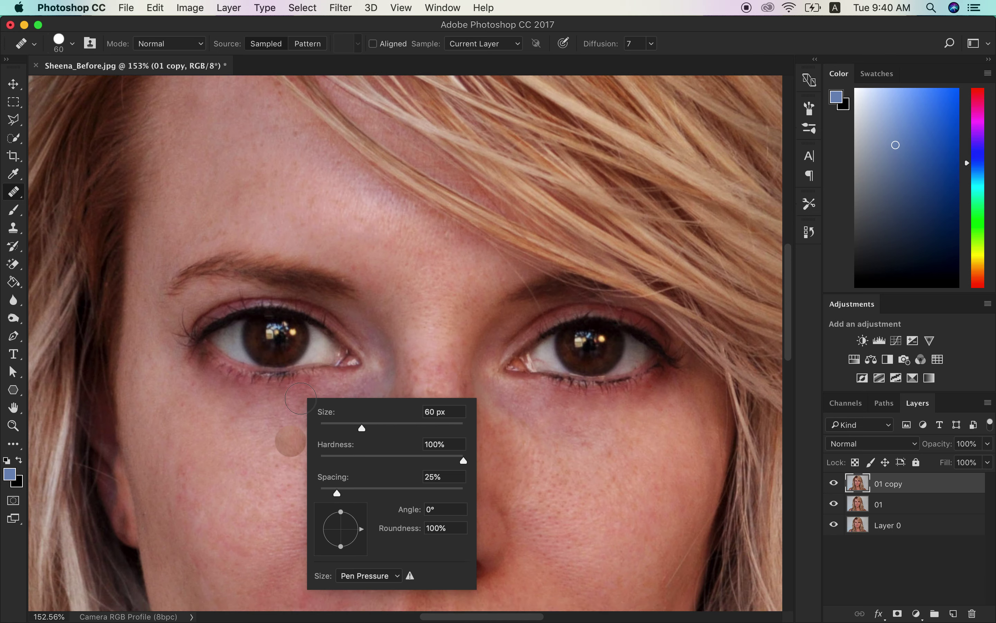
click(148, 416)
key(super+z)
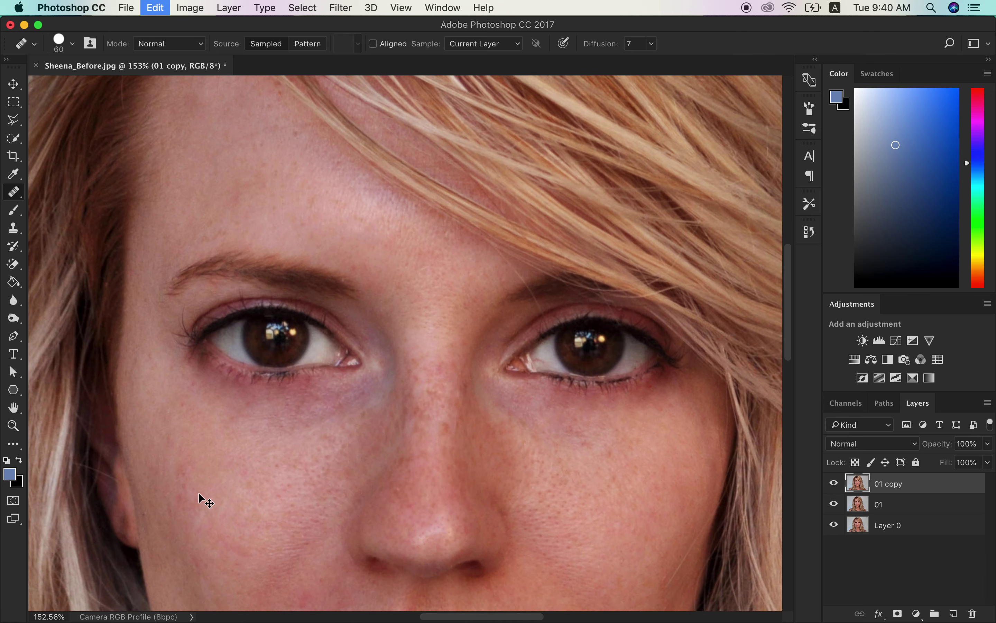
Step: Remove the reddish spots on the outer left-hand cheek with the Healing Brush
scroll(198, 499, down, 5)
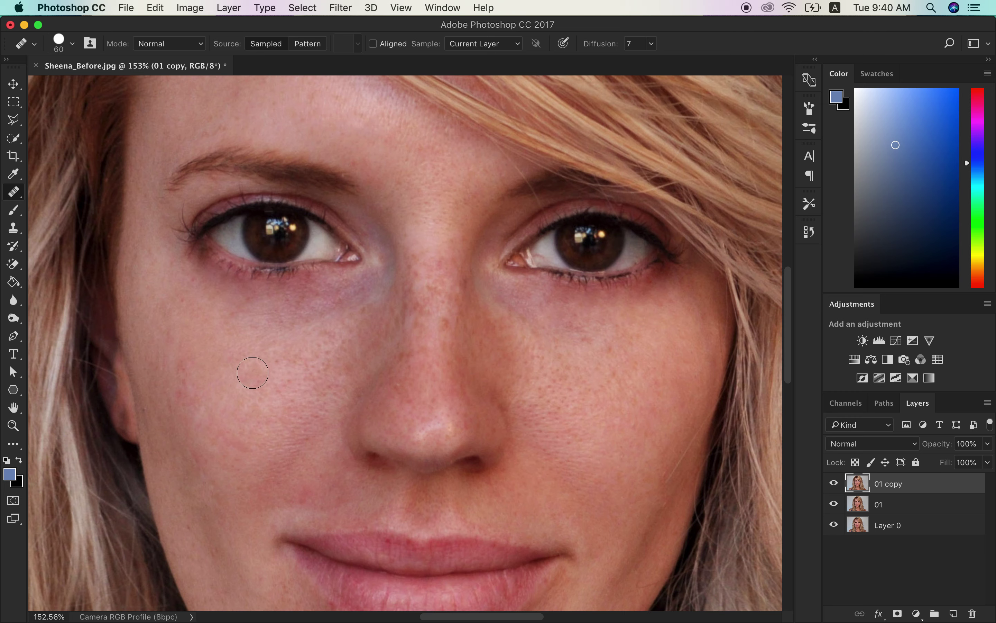
click(187, 452)
click(184, 366)
click(184, 389)
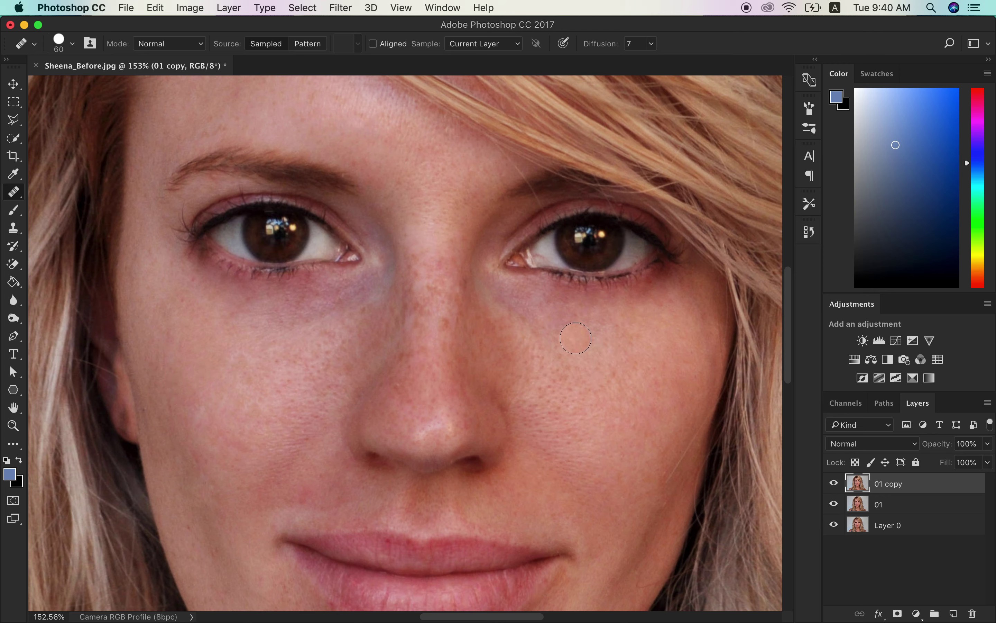
Step: Heal the remaining small spots on the chin and below the left-hand corner of the mouth
scroll(587, 456, down, 5)
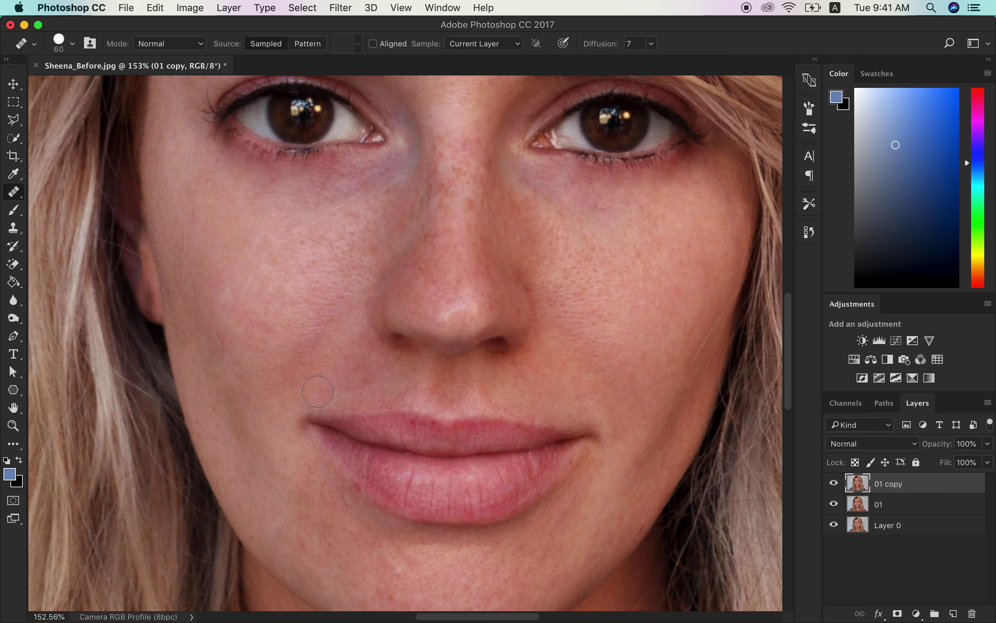
scroll(560, 483, down, 2)
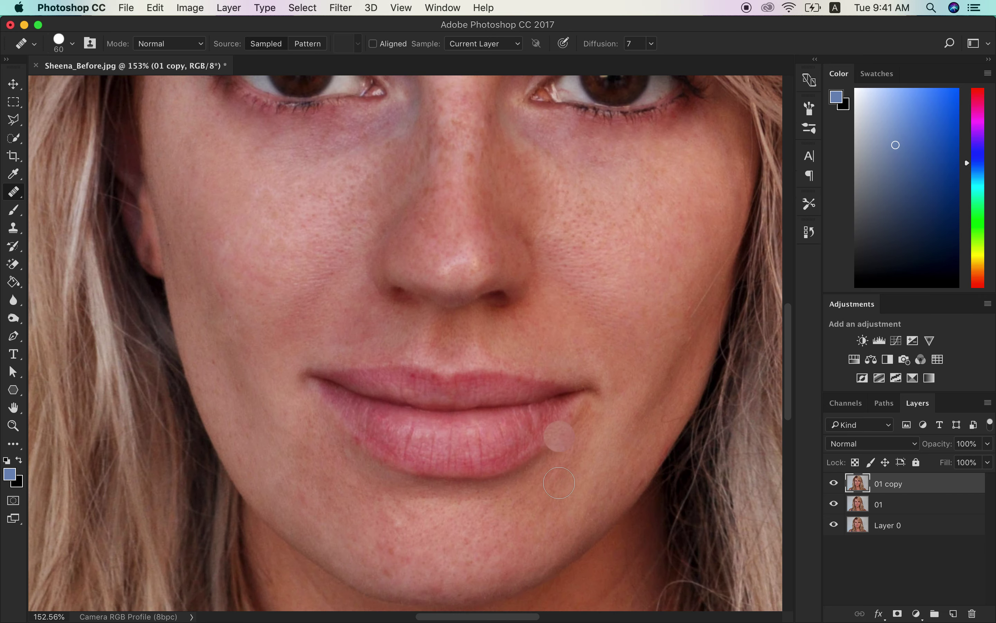
alt+click(401, 525)
scroll(467, 581, down, 2)
alt+click(450, 503)
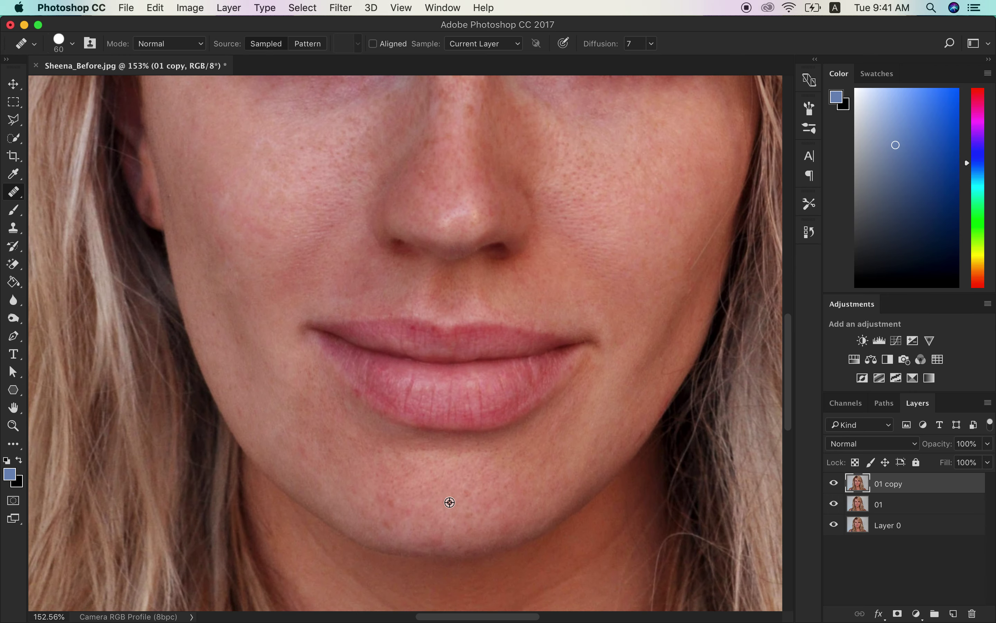
click(436, 539)
click(385, 521)
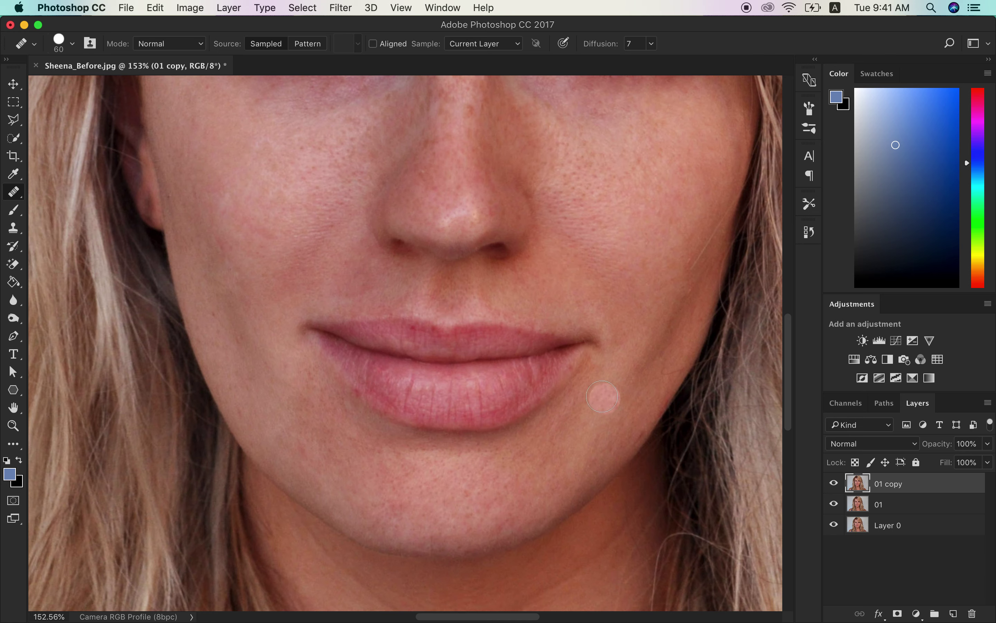
alt+click(306, 448)
Step: Compare the face before and after healing by toggling the visibility of the 01 copy layer
scroll(407, 473, down, 3)
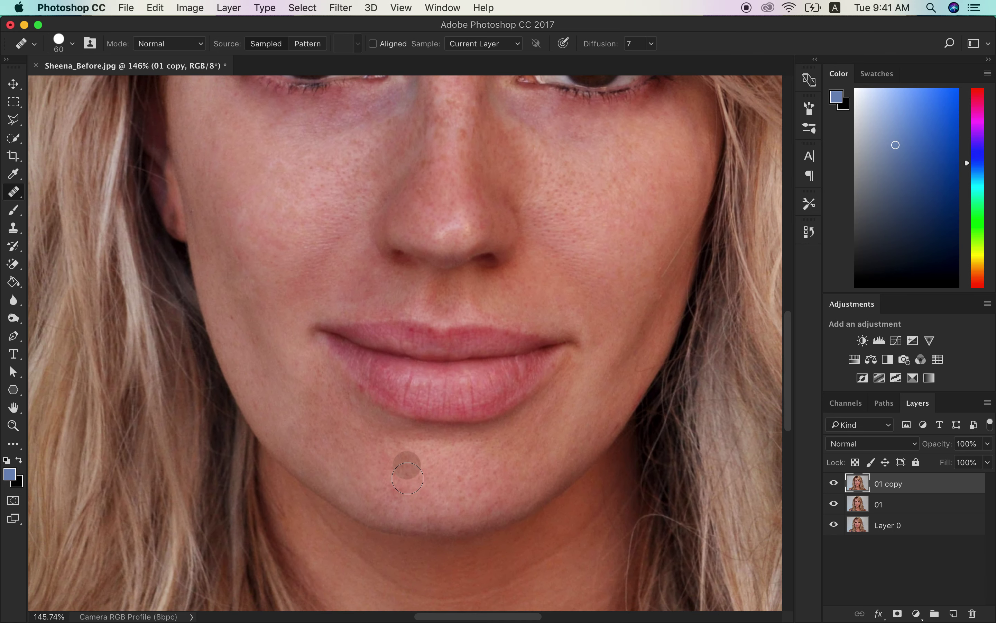
scroll(416, 472, down, 1)
scroll(408, 453, up, 5)
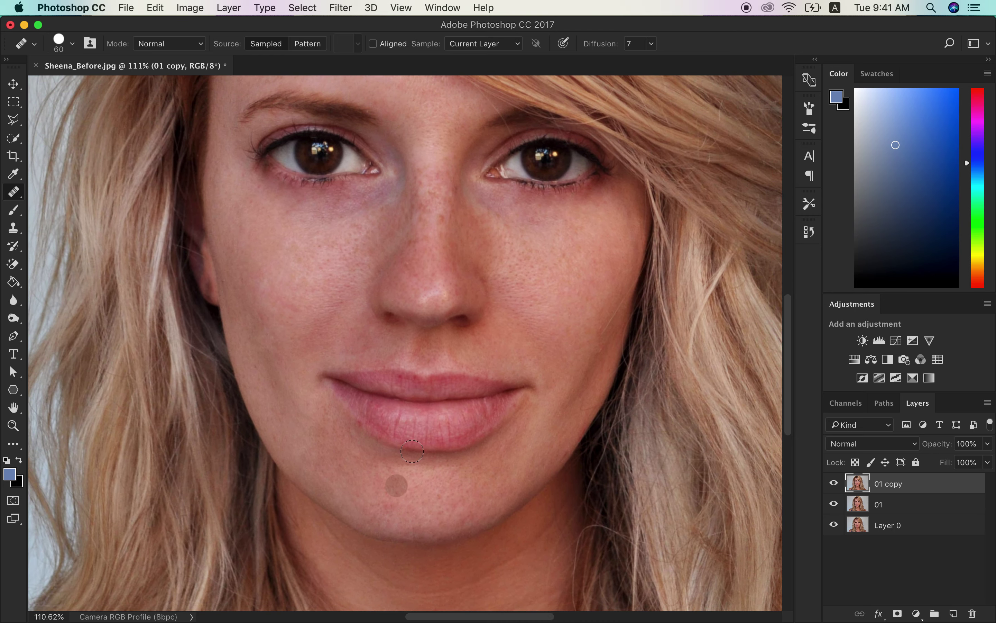
scroll(528, 276, down, 3)
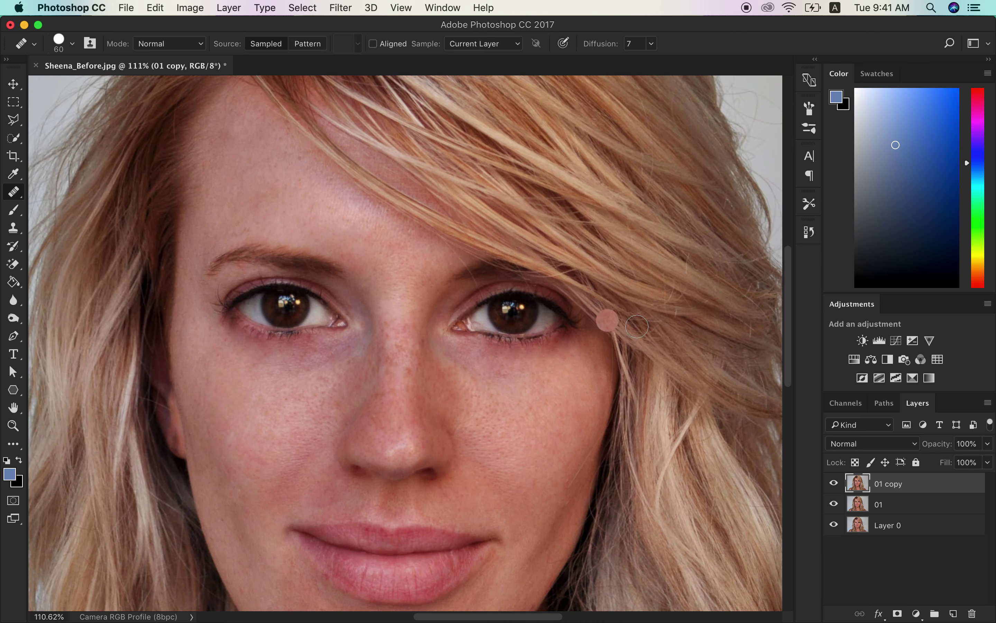
click(834, 483)
click(834, 483)
click(834, 483)
click(834, 483)
scroll(559, 462, down, 3)
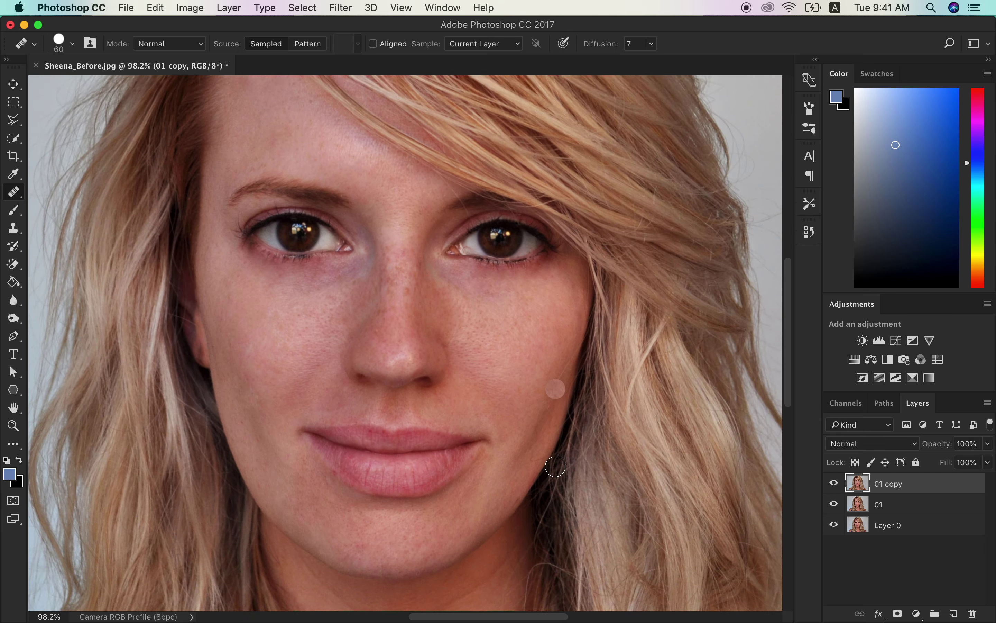
scroll(555, 467, up, 3)
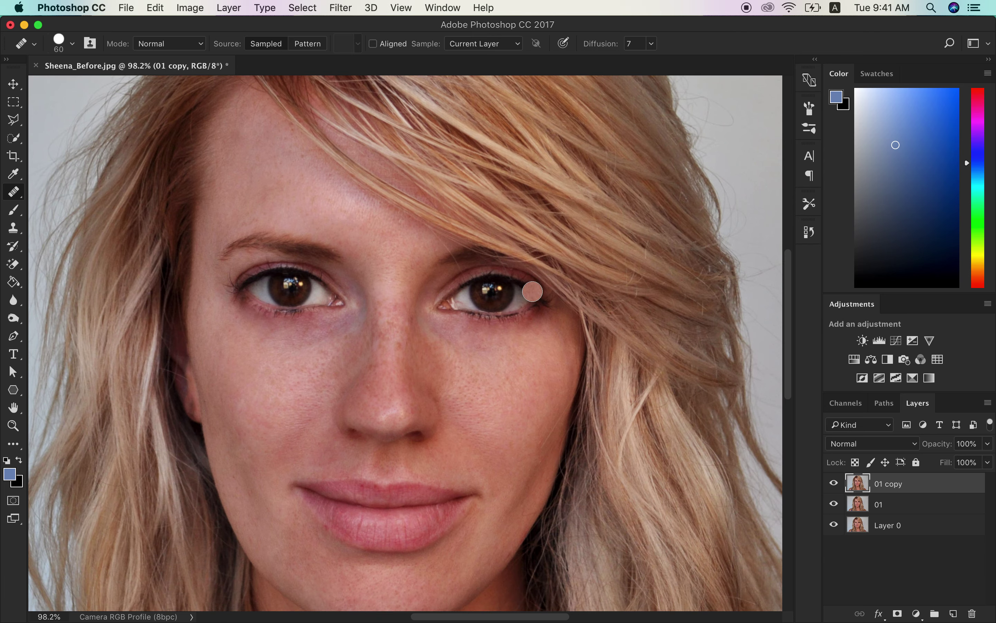
scroll(354, 343, down, 2)
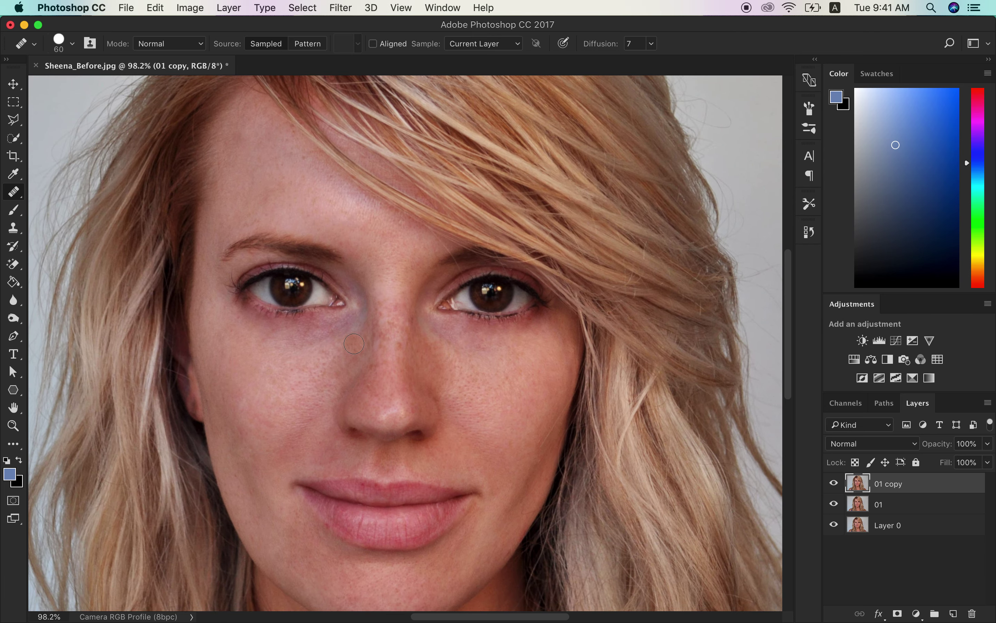
Step: Trace the left-hand edge of the face with the Polygonal Lasso, from the forehead hairline around the ear to the jaw
drag(19, 123, 57, 132)
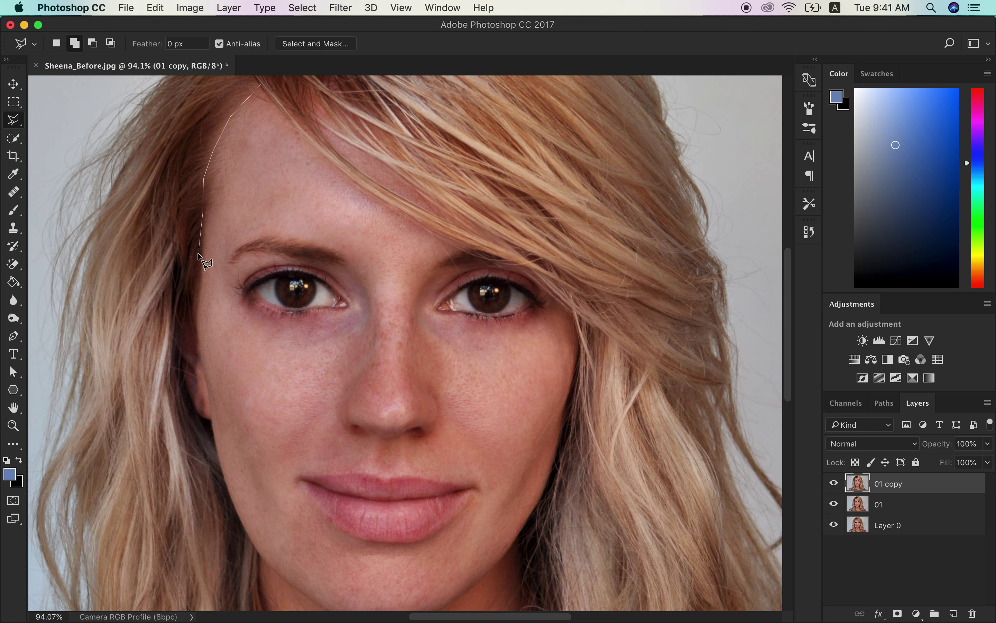
click(197, 305)
click(192, 316)
click(179, 313)
click(179, 356)
scroll(260, 542, down, 2)
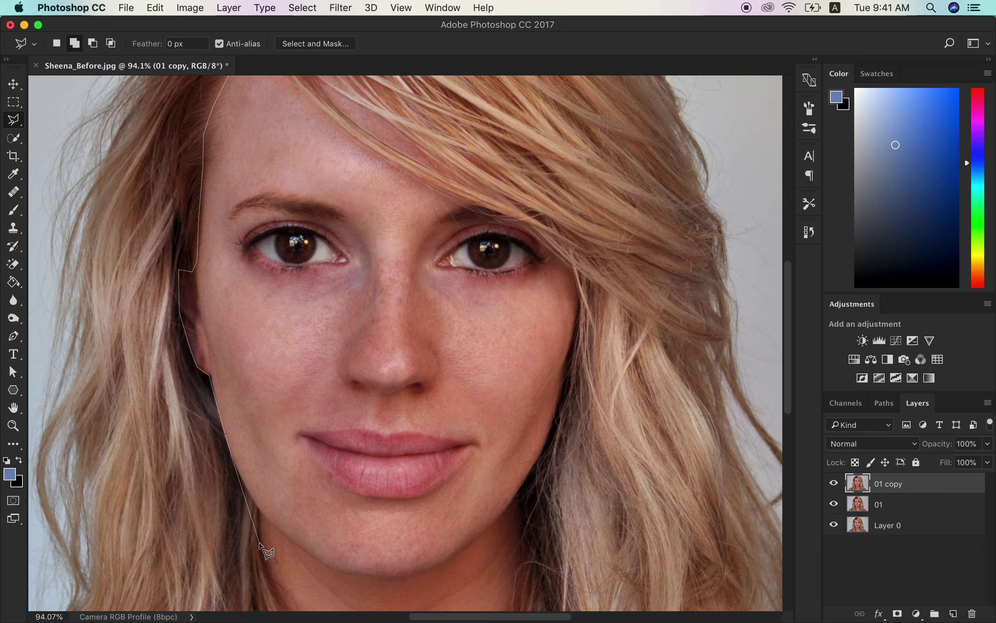
click(252, 494)
click(308, 551)
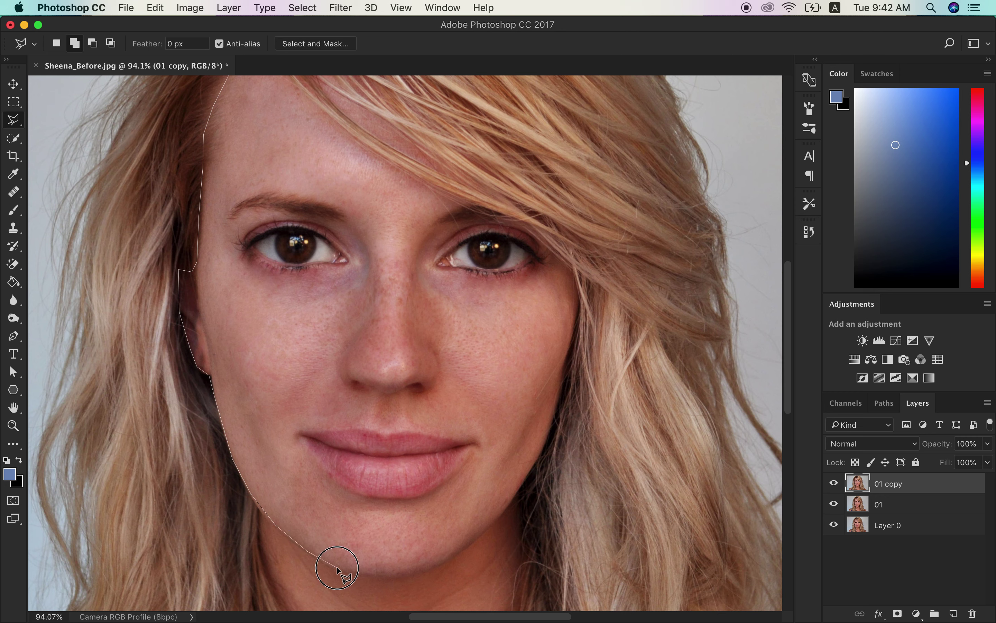
Step: Continue the face outline around the chin, up the right-hand cheek and back along the edge of the fringe
click(421, 573)
click(457, 554)
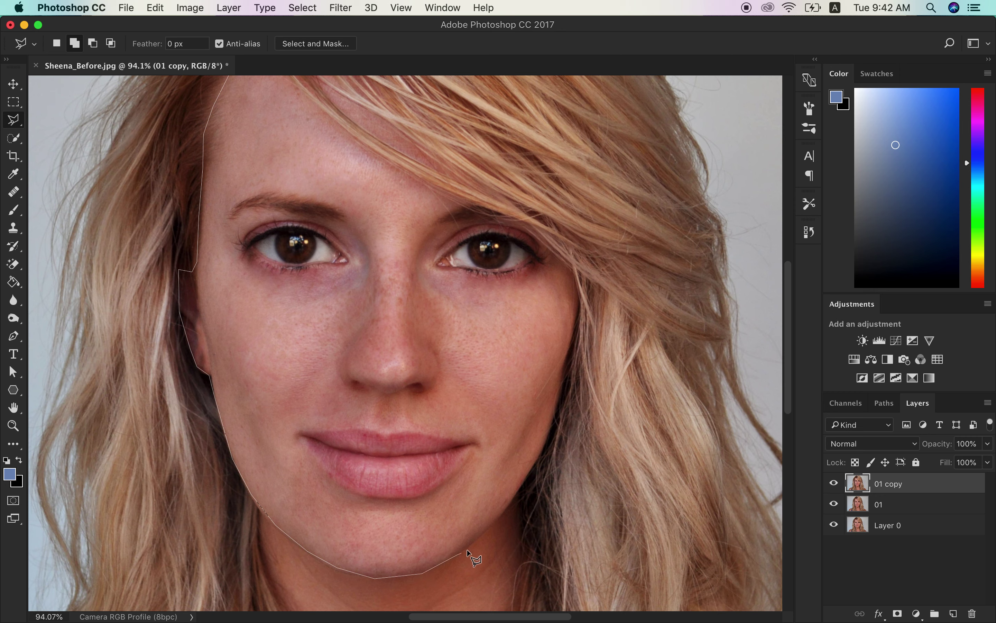
click(501, 519)
click(536, 463)
click(562, 390)
click(526, 219)
click(410, 173)
Step: Add the patch of forehead skin between the hair strands to the face selection and copy the selection to a new layer
scroll(409, 172, up, 5)
scroll(409, 172, left, 5)
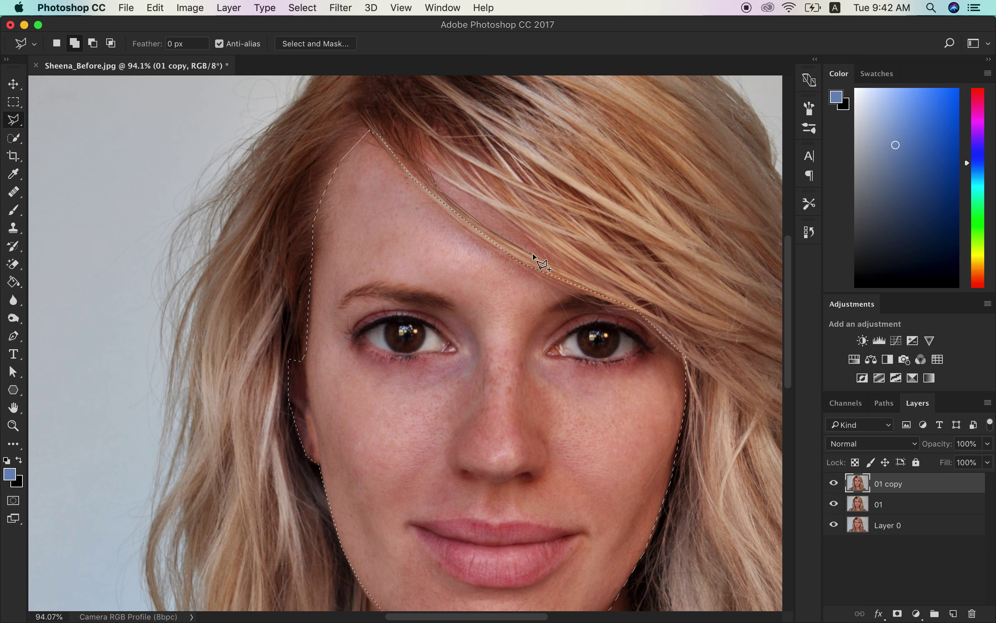
click(502, 208)
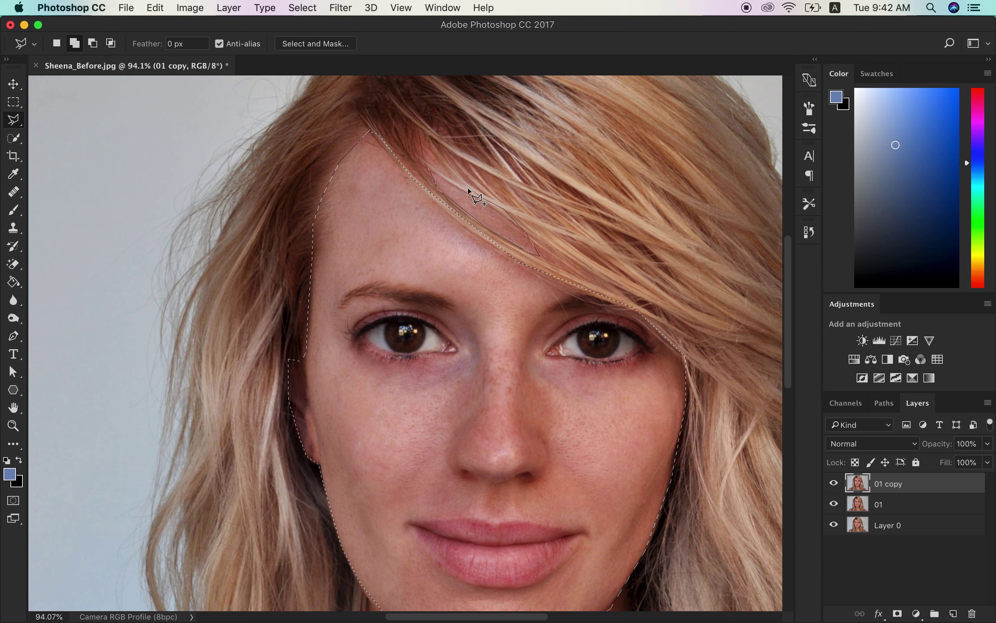
click(430, 164)
click(446, 182)
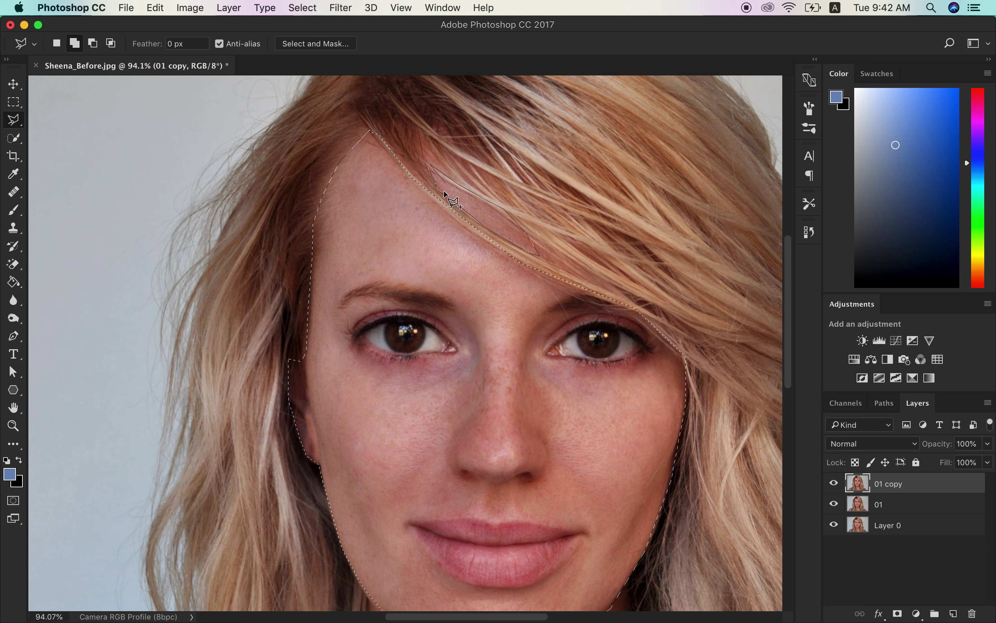
click(430, 166)
key(super+j)
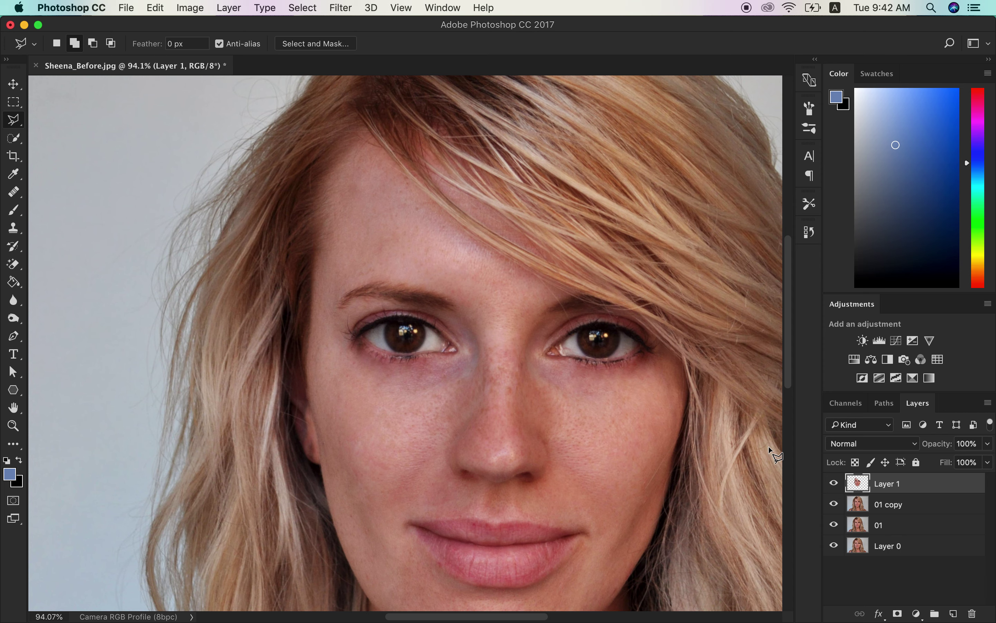
Step: Apply a Gaussian Blur with a radius of 5.2 pixels to the copied face layer
scroll(768, 451, down, 3)
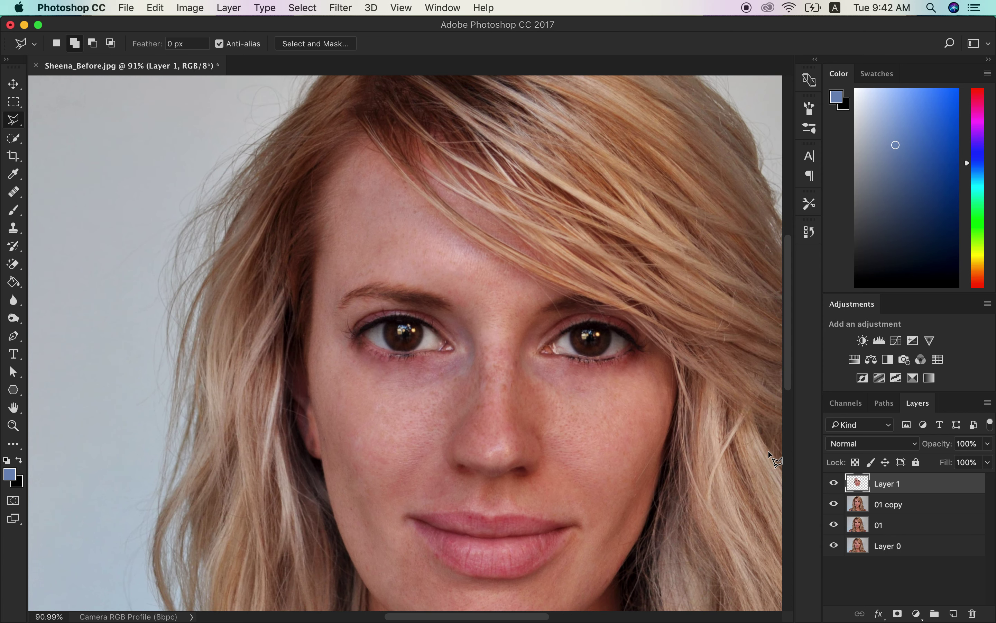
click(341, 8)
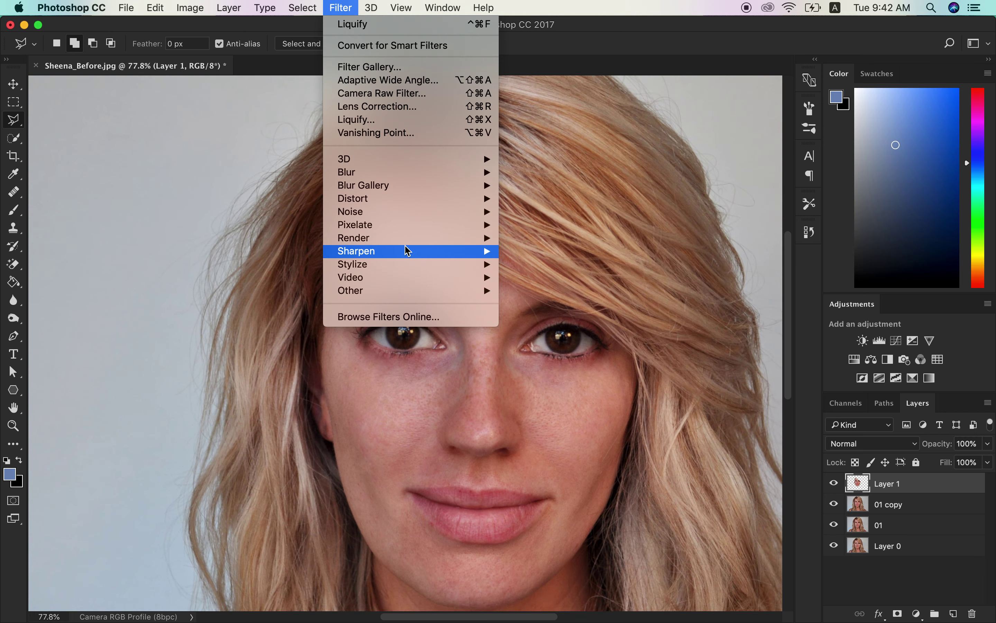
mouse_move(386, 172)
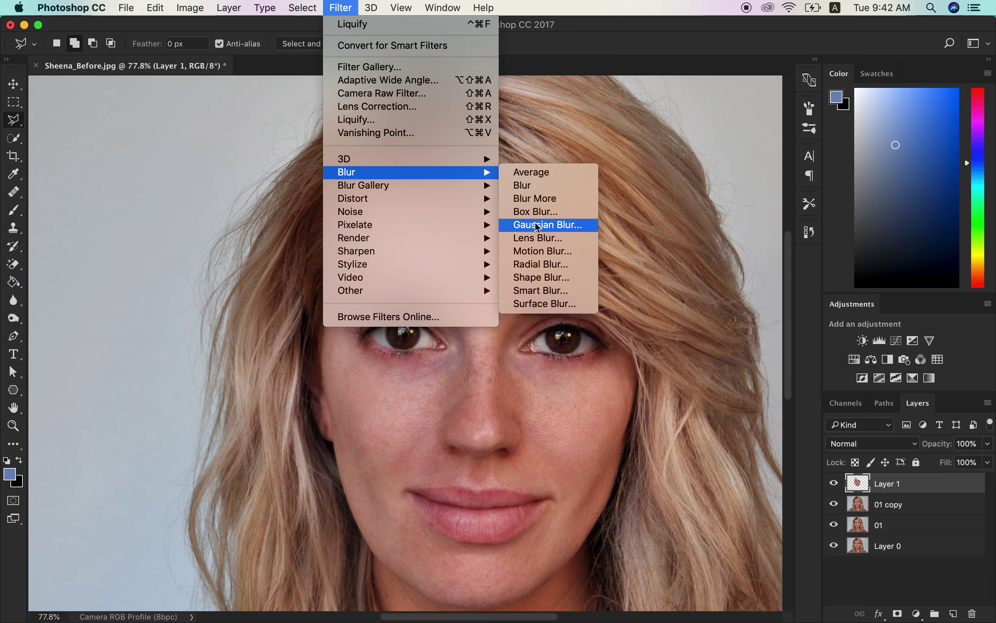
click(541, 225)
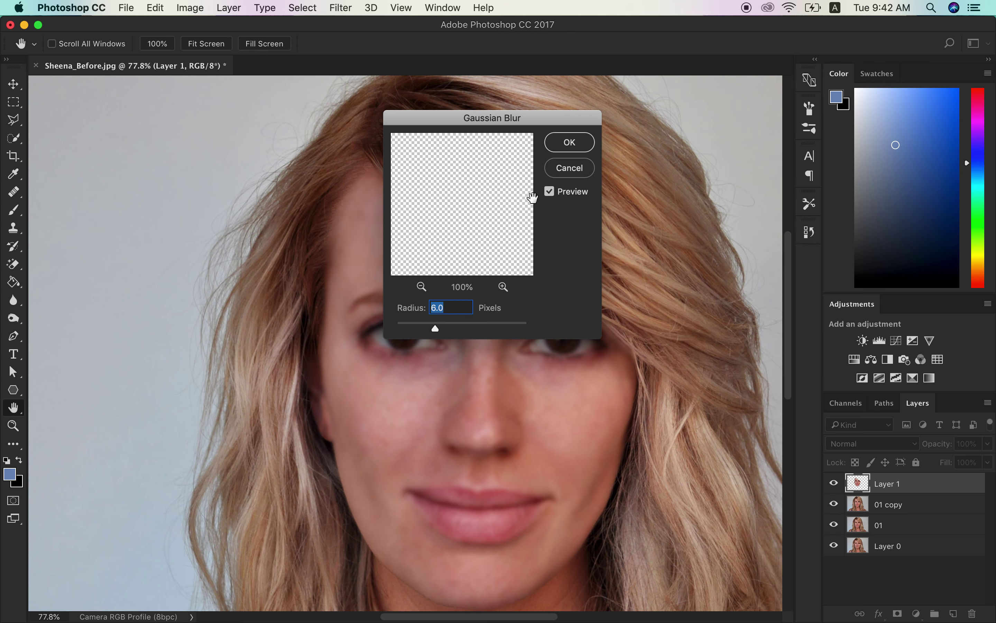
drag(434, 327, 433, 329)
click(424, 290)
click(424, 290)
click(425, 290)
click(427, 290)
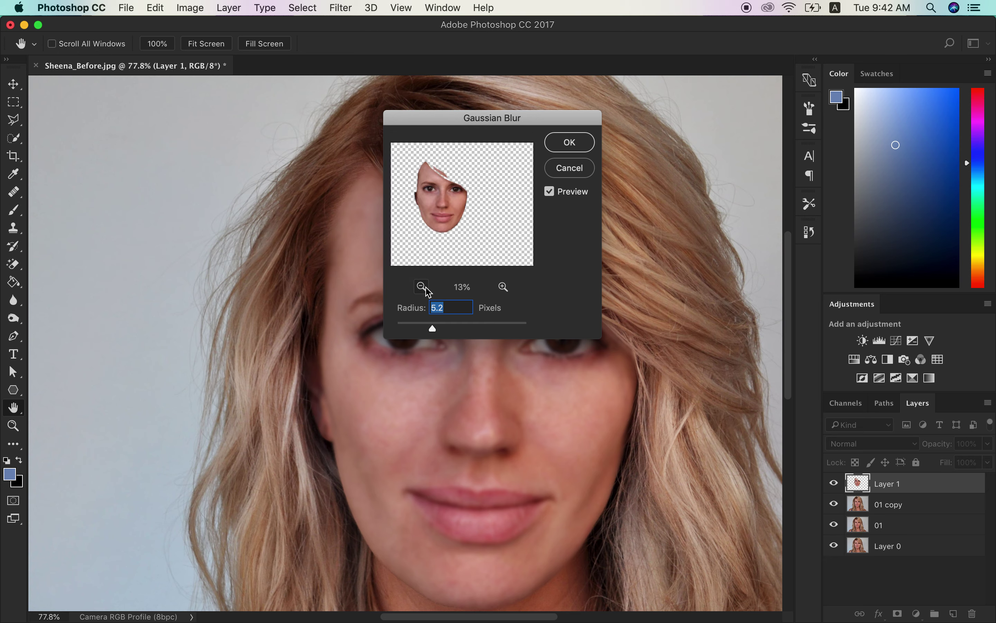
drag(468, 212, 490, 219)
click(504, 287)
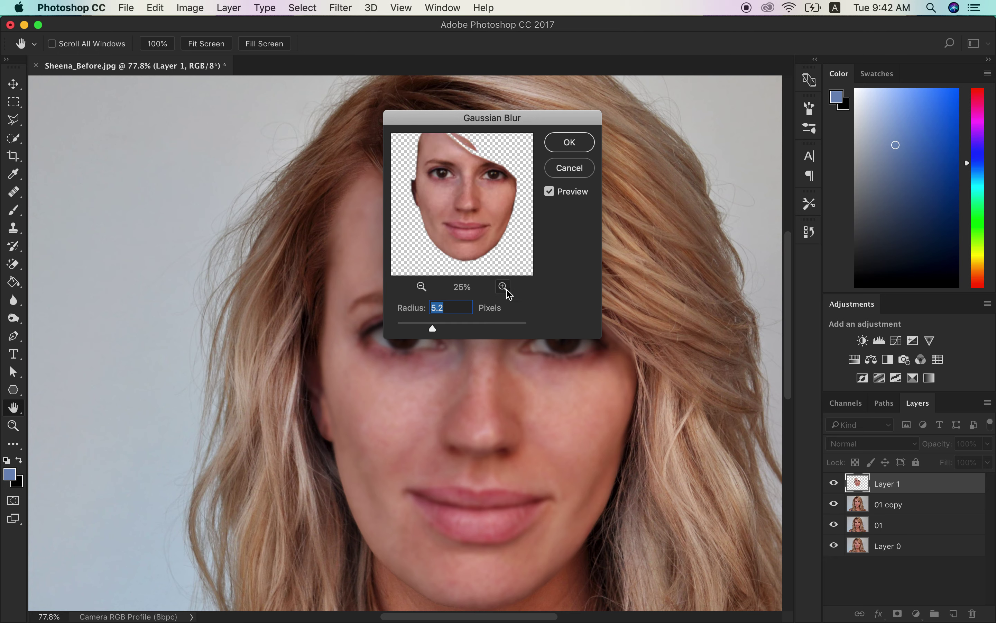
click(504, 288)
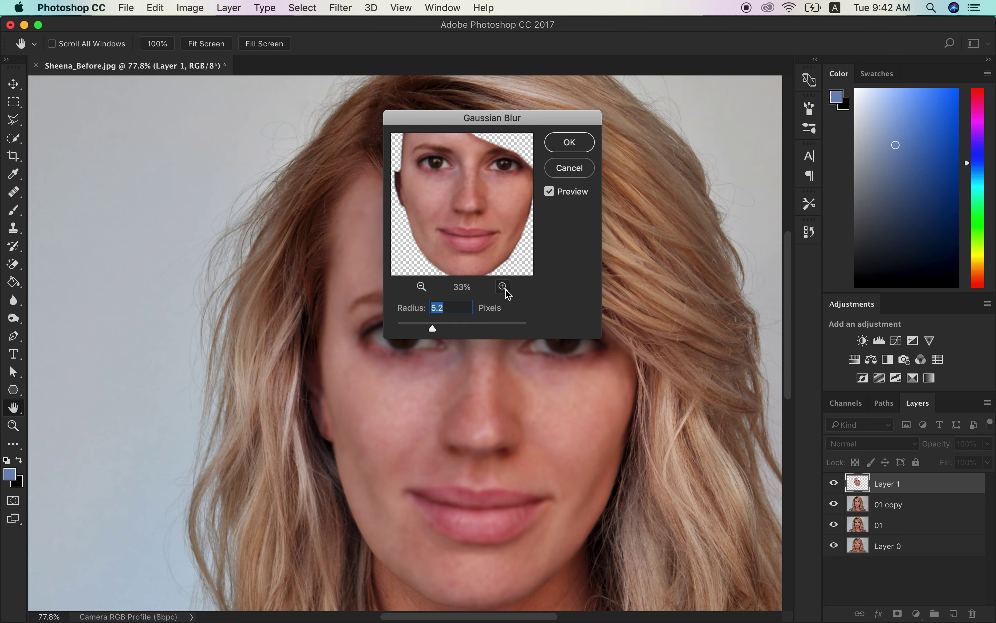
click(574, 149)
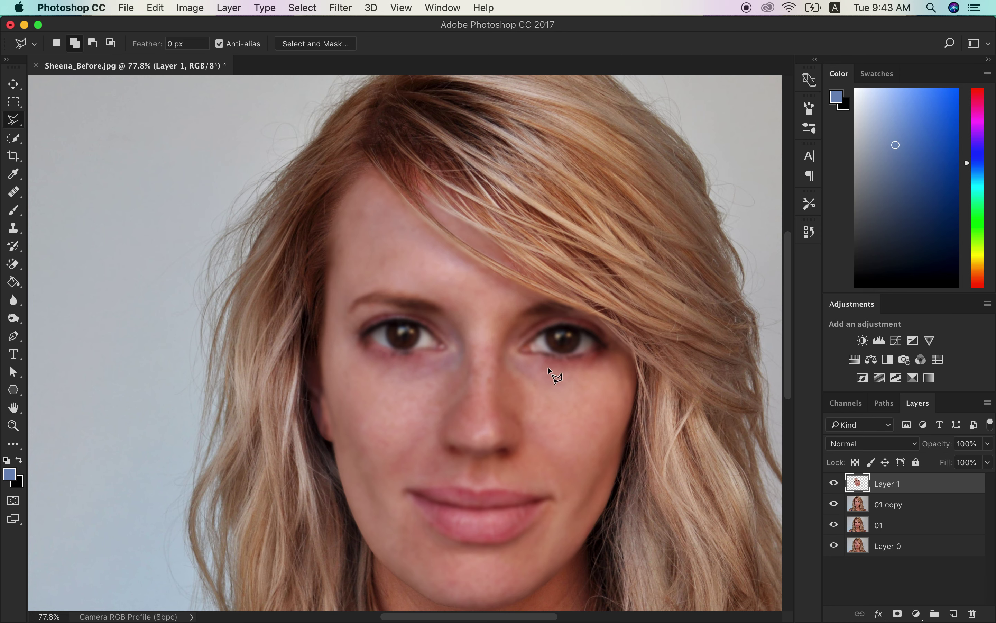
Step: Add a layer mask to Layer 1 and paint it black over both eyes and eyebrows
click(19, 91)
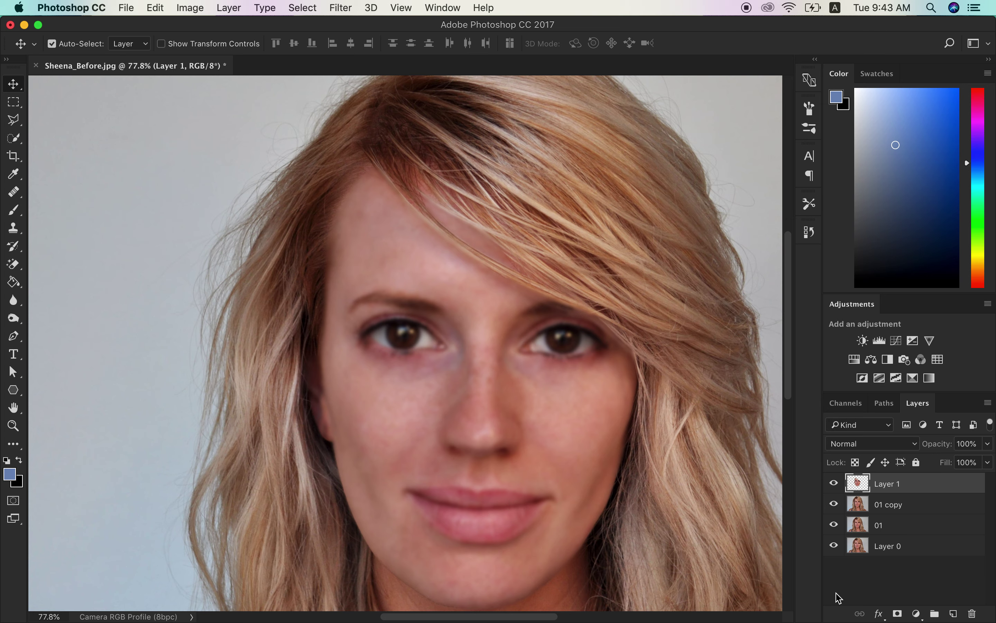
click(898, 613)
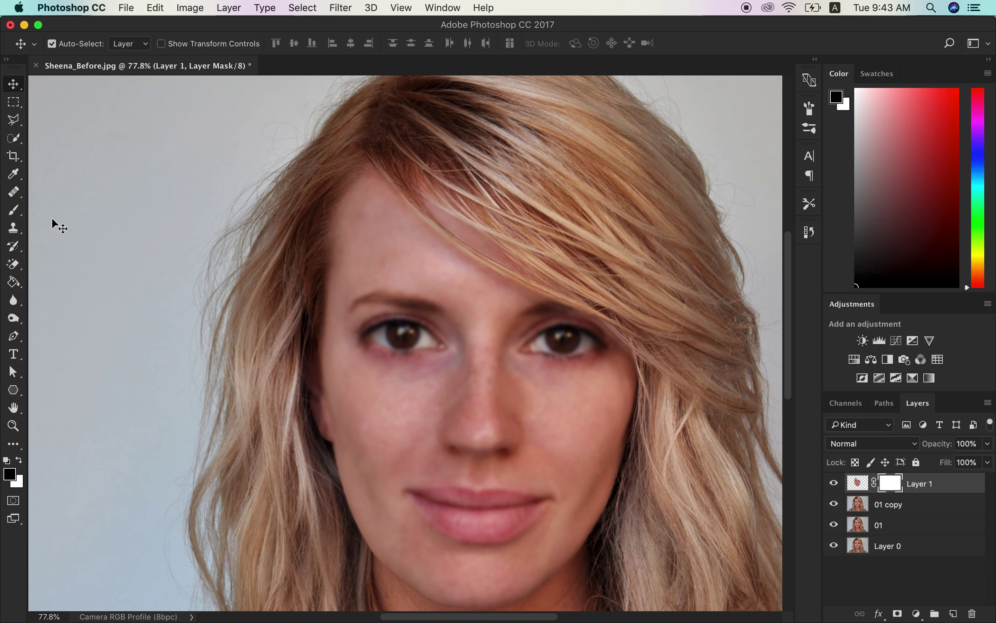
click(19, 214)
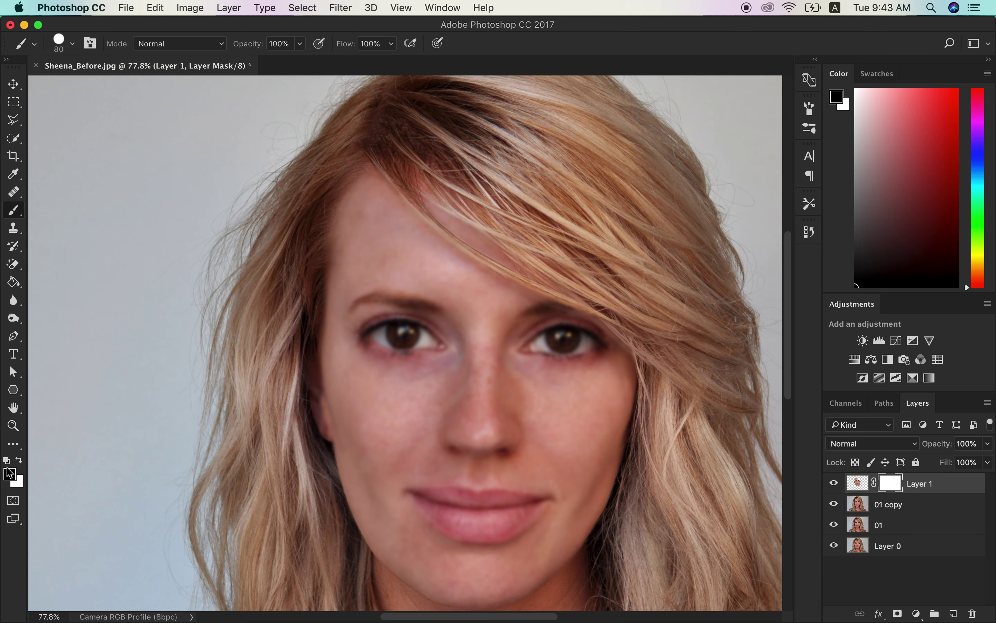
drag(414, 341, 377, 338)
scroll(377, 336, up, 1)
scroll(377, 335, up, 2)
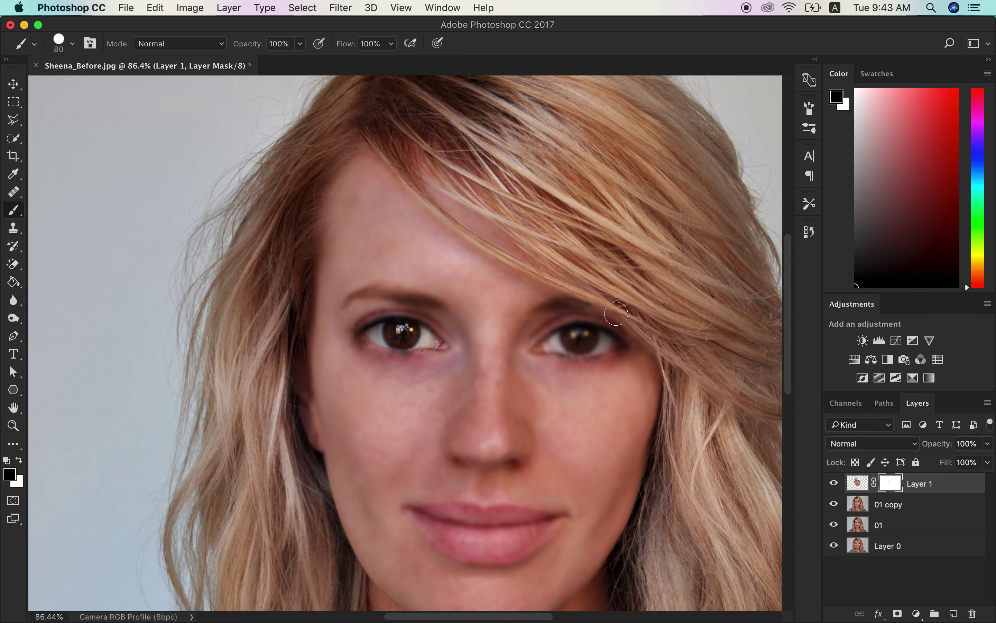
mouse_move(547, 346)
mouse_down()
mouse_move(610, 343)
mouse_move(551, 340)
mouse_move(540, 308)
mouse_move(590, 307)
mouse_up()
mouse_move(398, 305)
mouse_down()
mouse_move(426, 303)
mouse_move(337, 302)
mouse_up()
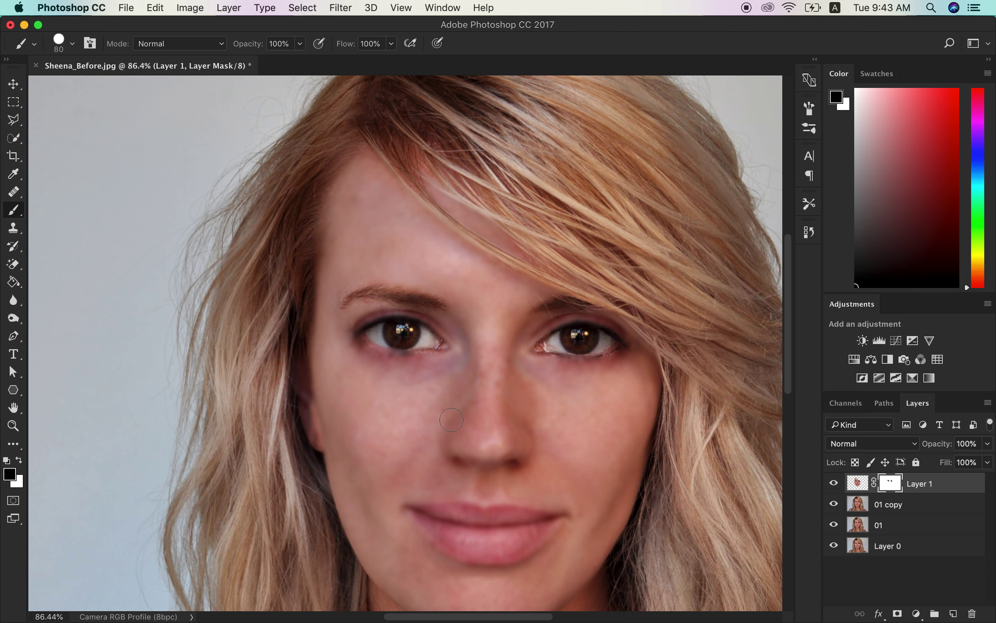
Step: Paint the mask black over the nostrils and lips, and inspect the painted areas in the mask-only view
scroll(452, 420, down, 3)
mouse_move(455, 413)
mouse_down()
mouse_move(503, 407)
mouse_move(525, 418)
mouse_up()
mouse_move(425, 467)
mouse_down()
mouse_move(555, 477)
mouse_move(491, 507)
mouse_move(457, 501)
mouse_move(423, 475)
mouse_move(461, 505)
mouse_move(507, 492)
mouse_move(454, 481)
mouse_move(538, 478)
mouse_move(443, 472)
mouse_move(505, 480)
mouse_up()
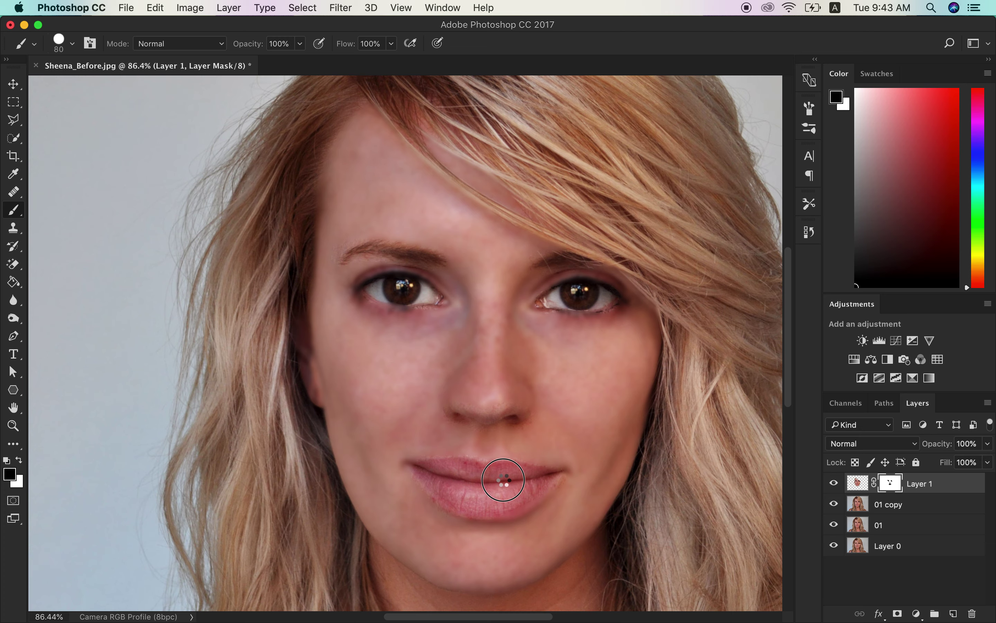
alt+click(893, 487)
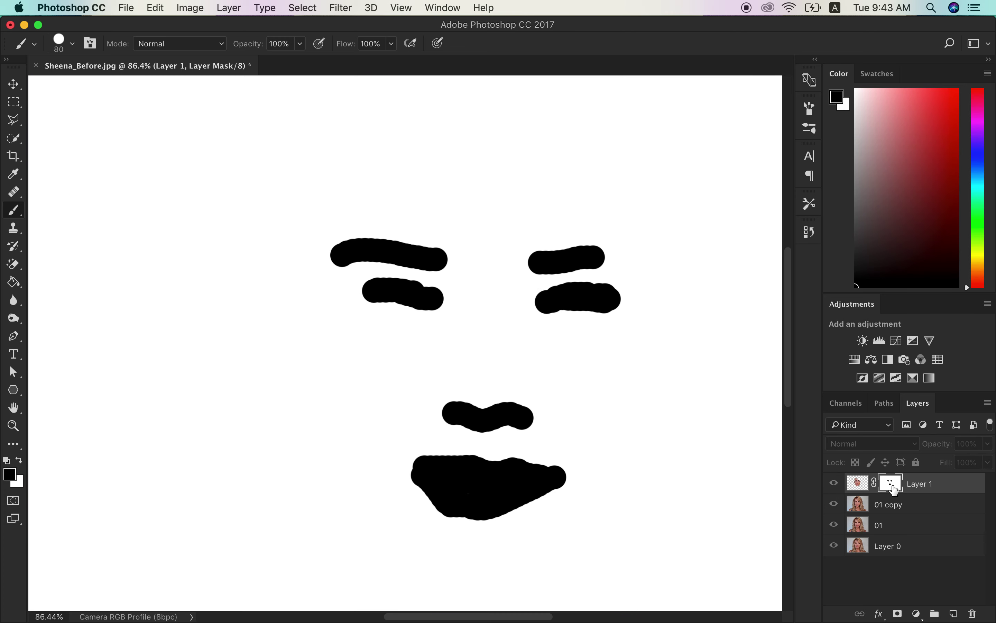
alt+click(895, 488)
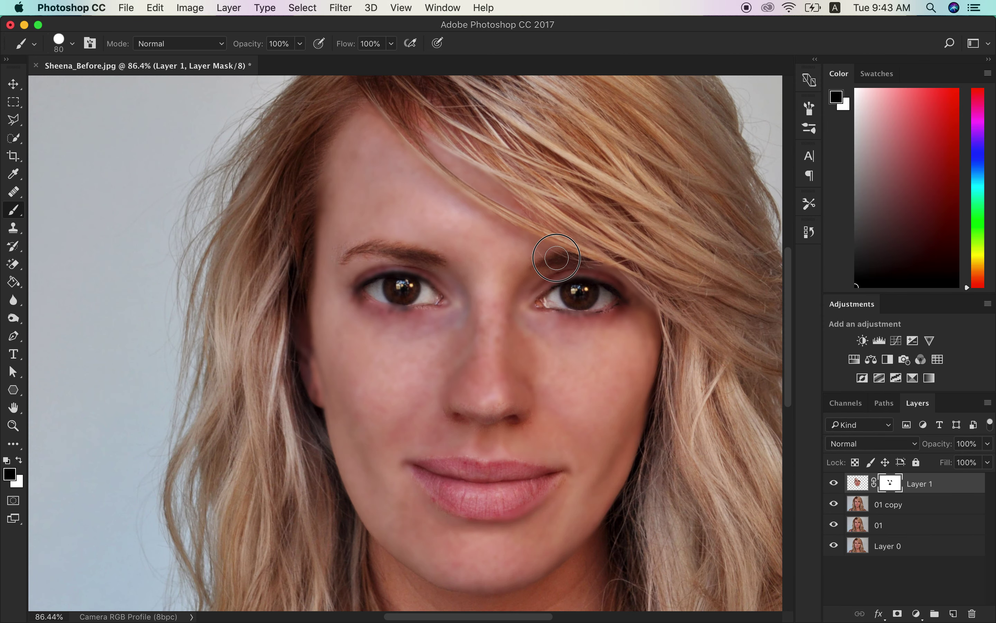
Step: Extend the black mask strokes around both eyes to bring back their sharp edges
drag(548, 297, 611, 294)
key(super+z)
click(401, 297)
drag(402, 297, 457, 300)
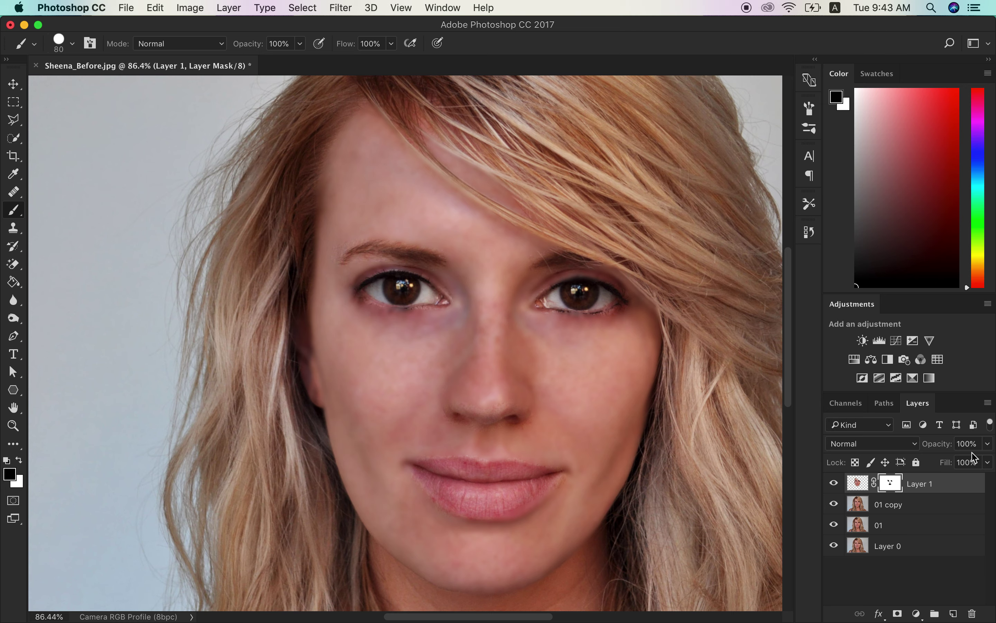
Step: Set the opacity of Layer 1 to 70% and compare the face with the layer hidden and shown
click(858, 483)
click(968, 445)
text(70)
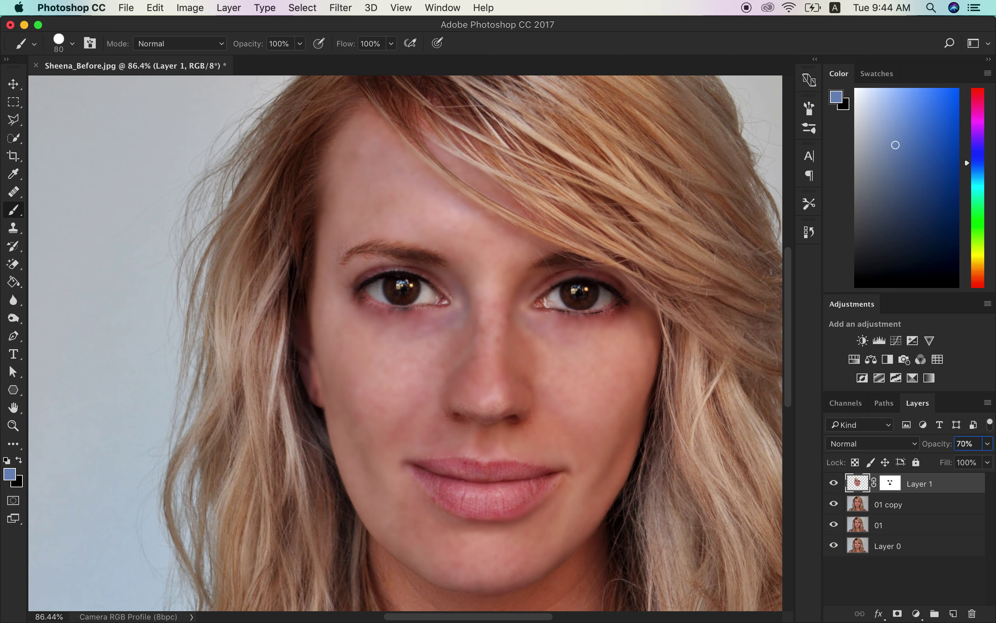
click(828, 486)
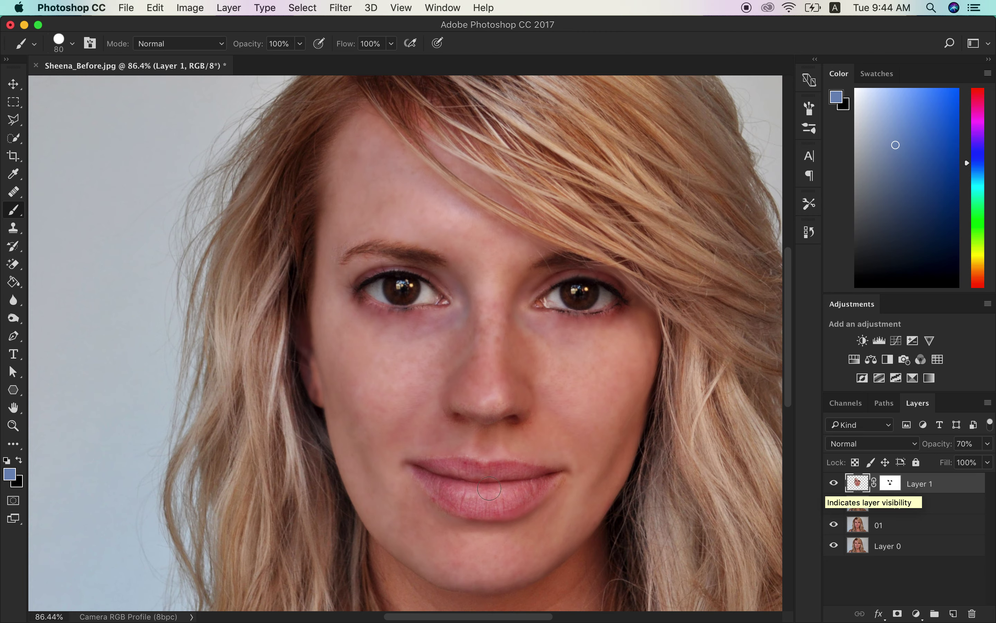
Step: Select the iris of the left-hand eye with the Polygonal Lasso
key(super+0)
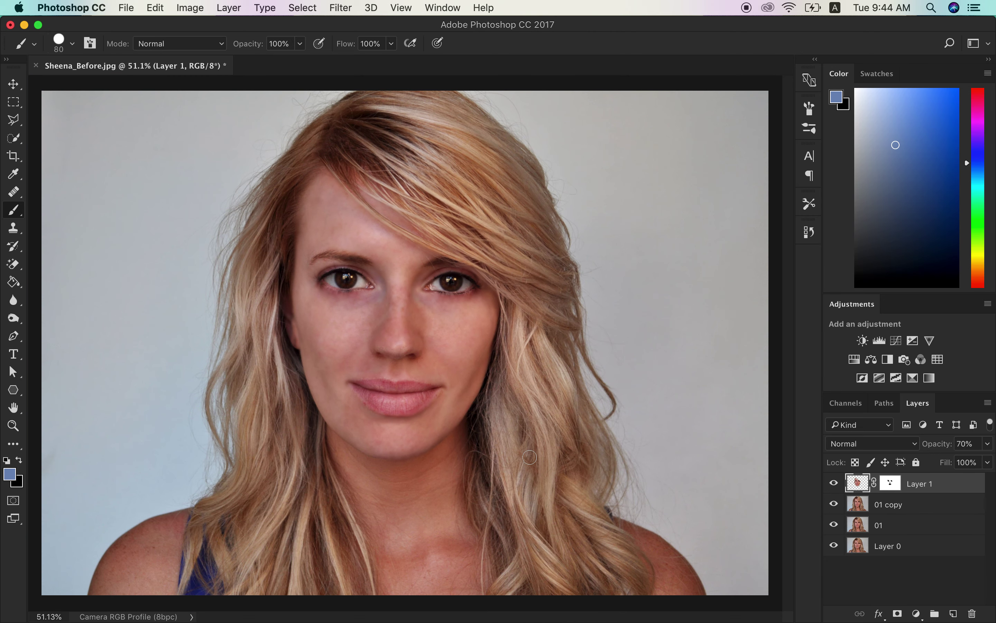
scroll(452, 345, up, 1)
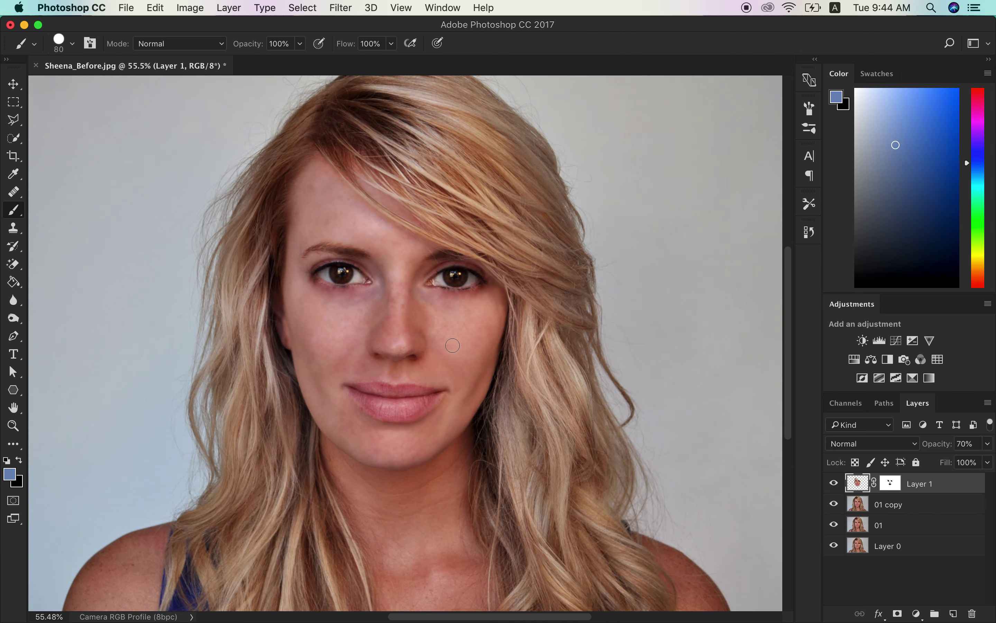
scroll(453, 346, up, 8)
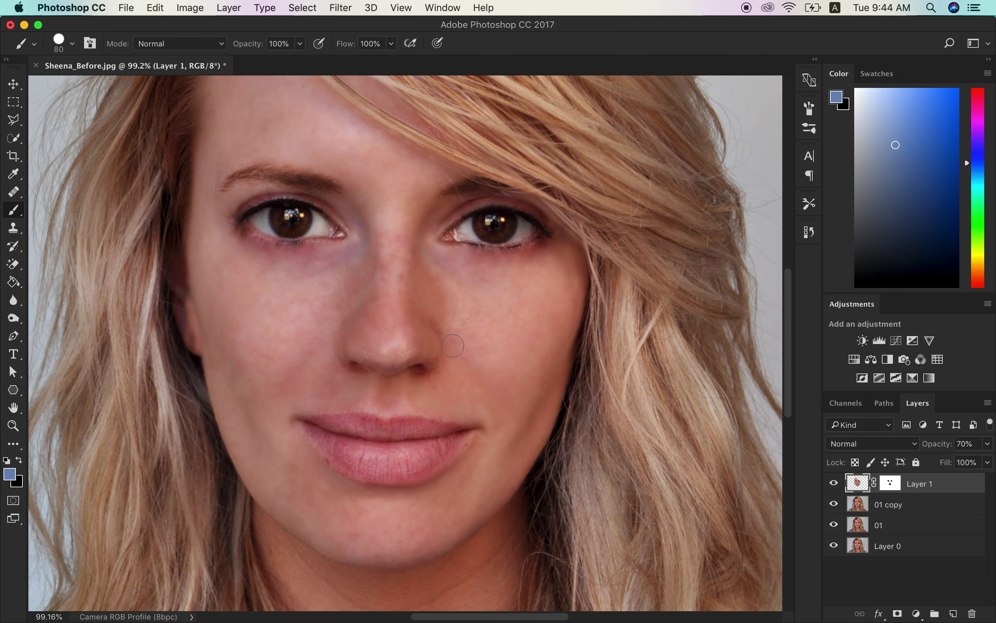
scroll(453, 345, up, 2)
scroll(452, 345, left, 1)
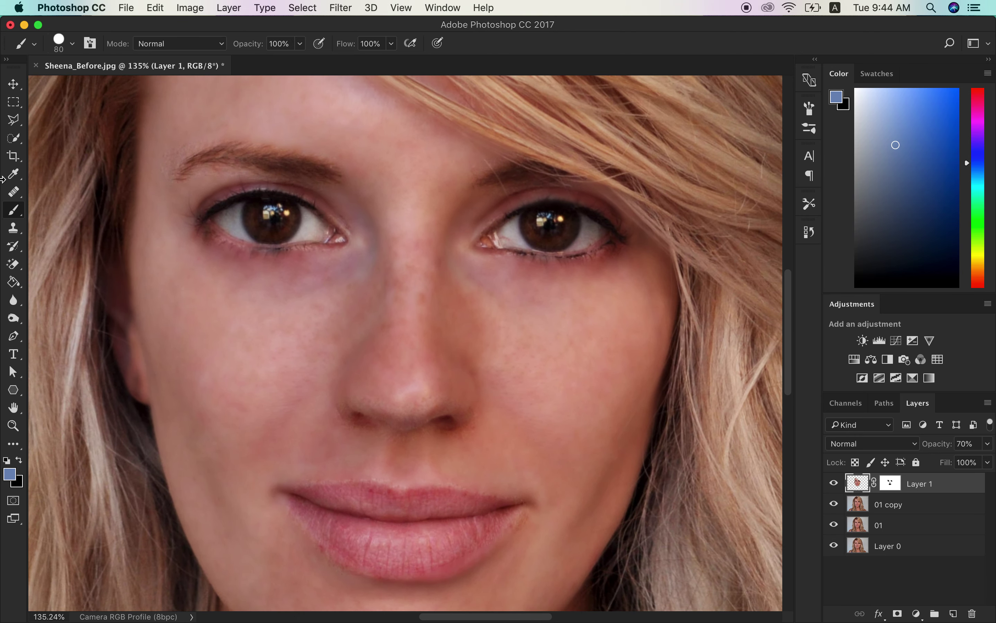
click(16, 119)
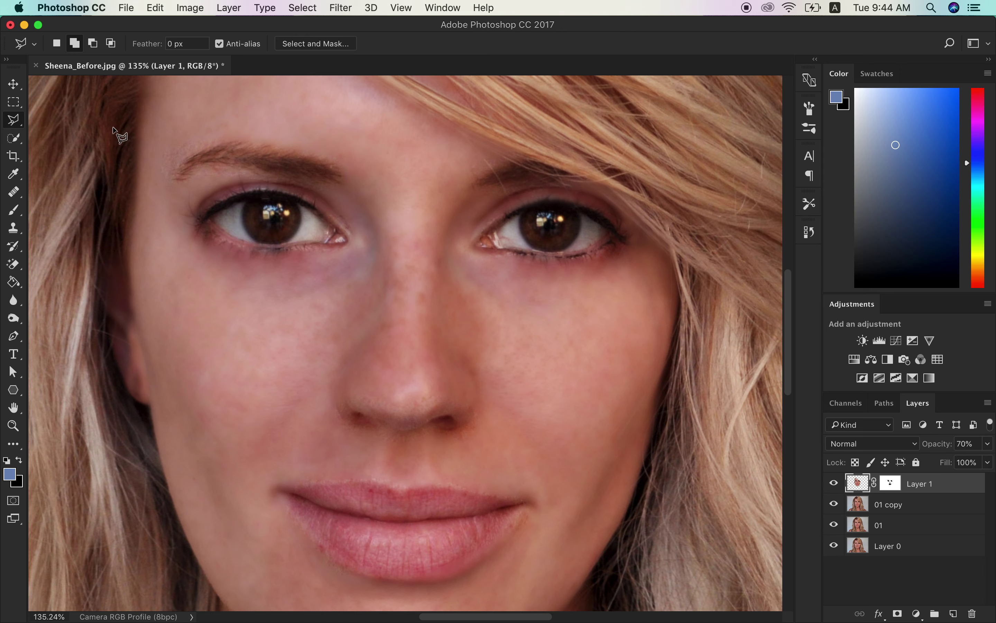
mouse_move(242, 214)
mouse_down()
mouse_move(295, 245)
mouse_move(282, 244)
mouse_move(301, 203)
mouse_up()
Step: Add the iris of the right-hand eye to the selection with the Polygonal Lasso
mouse_move(522, 212)
mouse_down()
mouse_move(522, 243)
mouse_move(546, 250)
mouse_up()
click(546, 251)
click(564, 251)
click(581, 241)
click(582, 210)
click(549, 205)
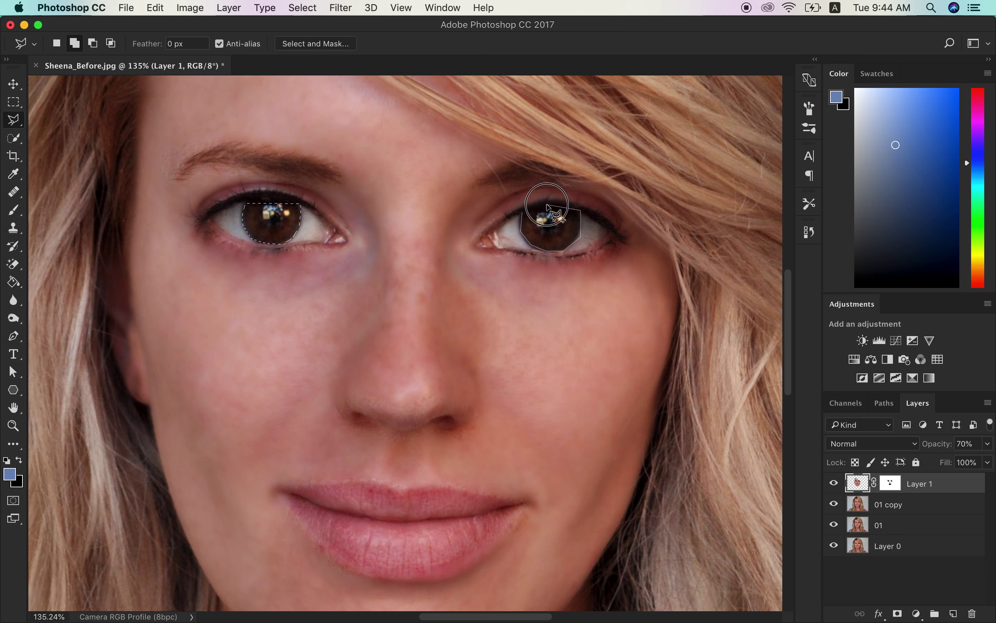
click(523, 212)
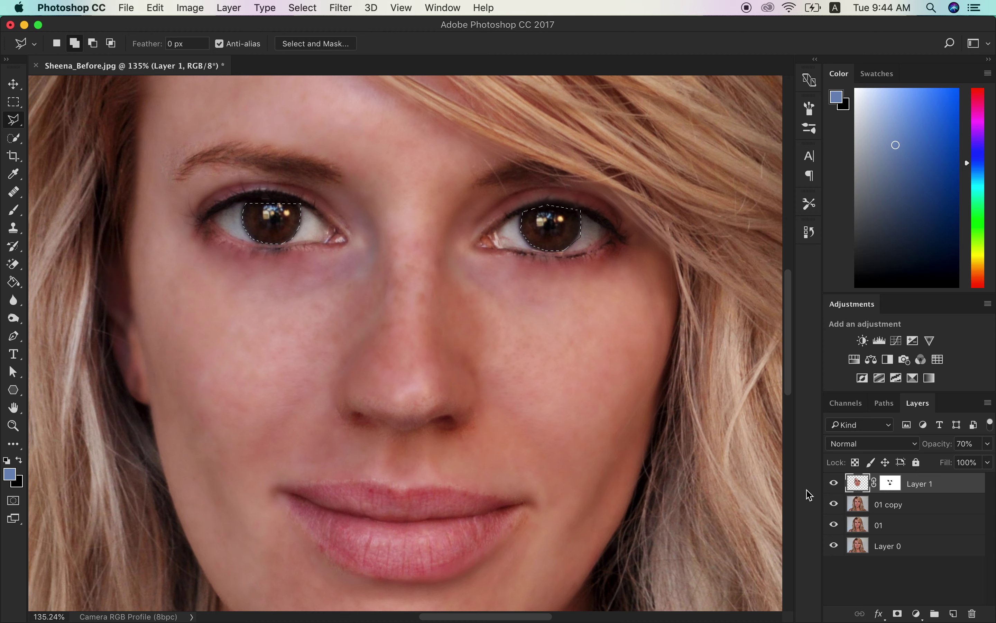
Step: Add a Curves adjustment for the selected irises above 01 copy and brighten the RGB curve from input 105 to output 143
click(905, 510)
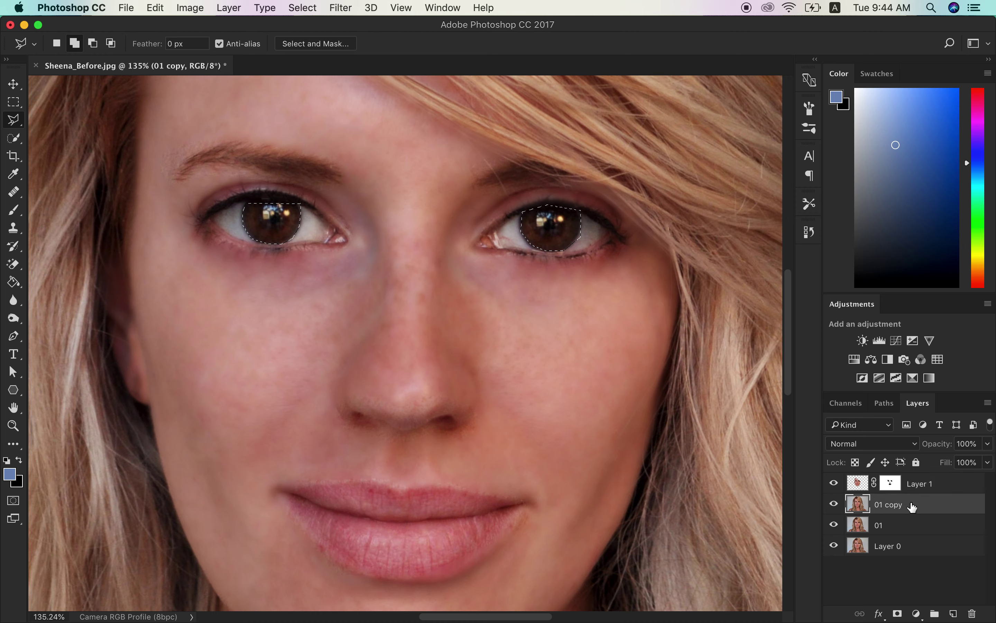
click(916, 614)
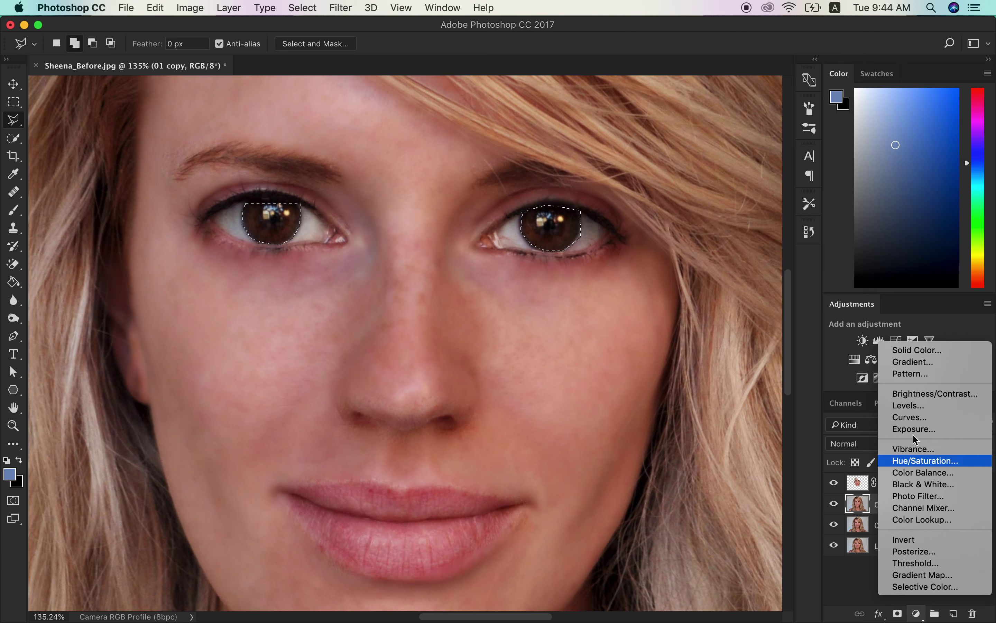
click(911, 417)
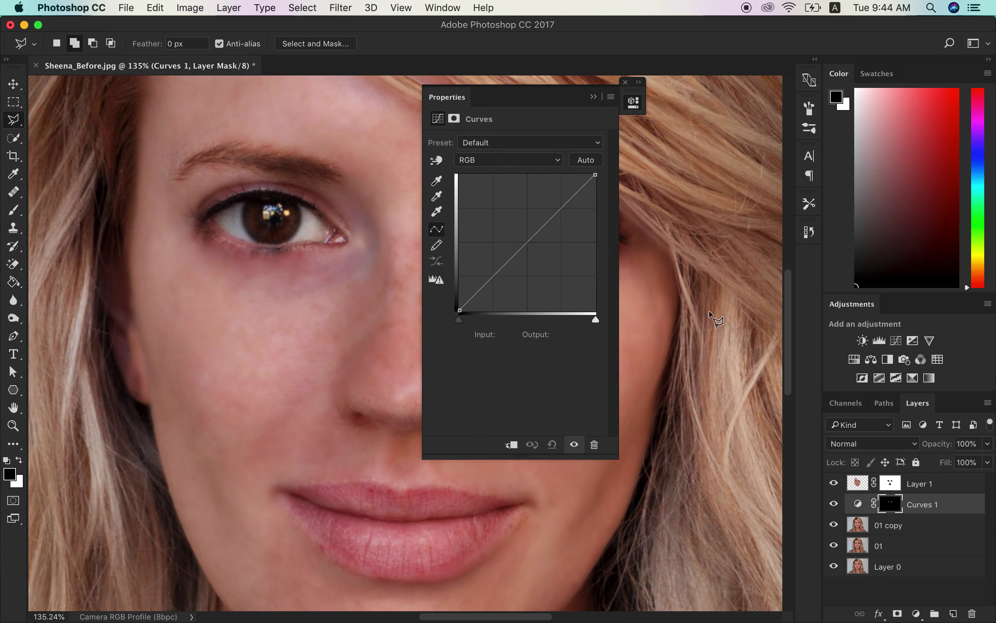
drag(549, 98, 724, 109)
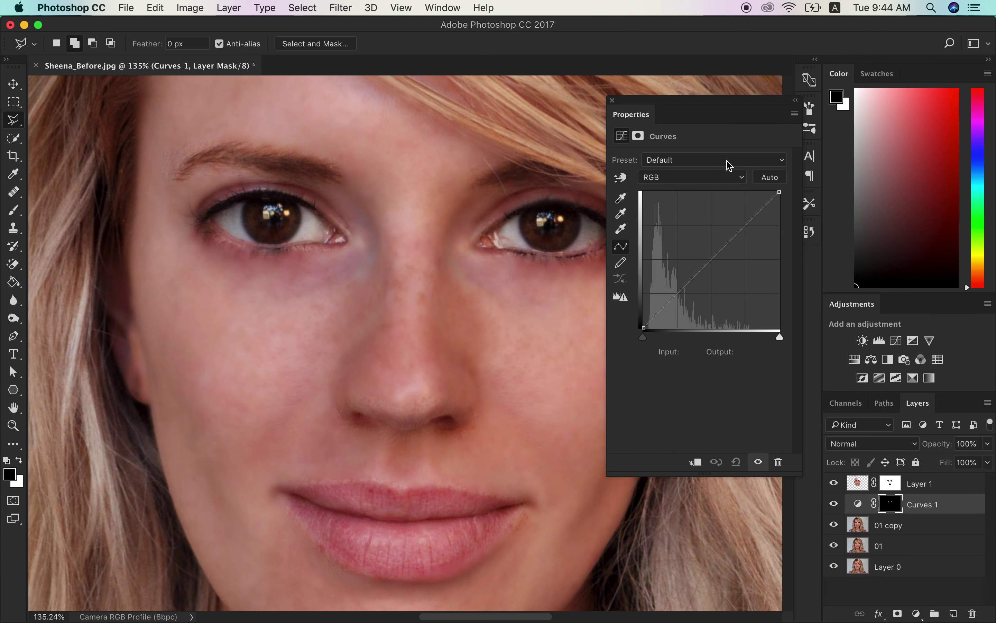
drag(709, 260, 700, 252)
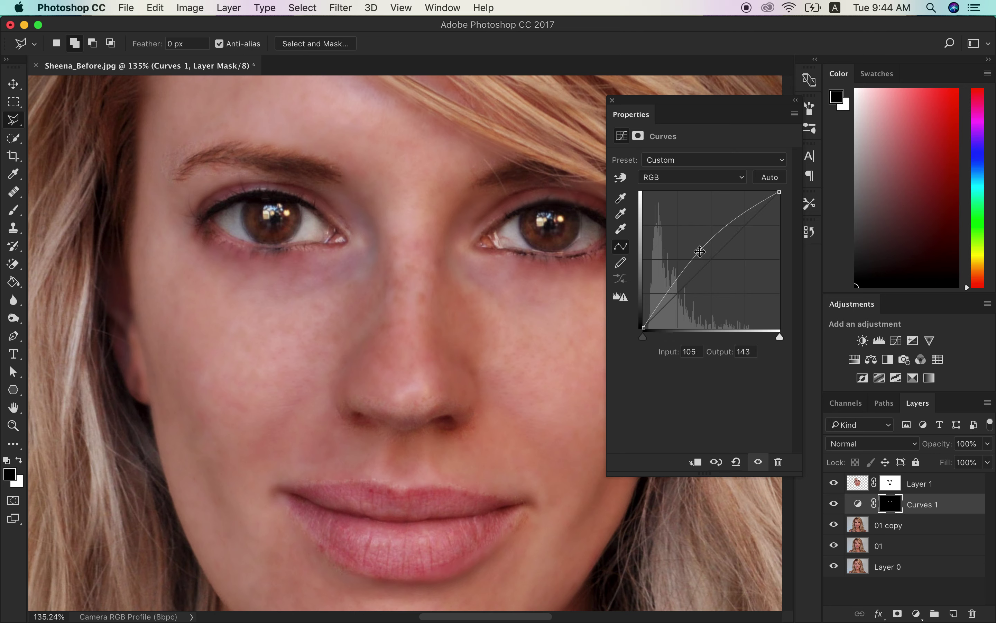
Step: Pull the Red curve's midpoint down in Curves 1 and raise the Green curve from input 124 to output 136
click(708, 181)
click(707, 188)
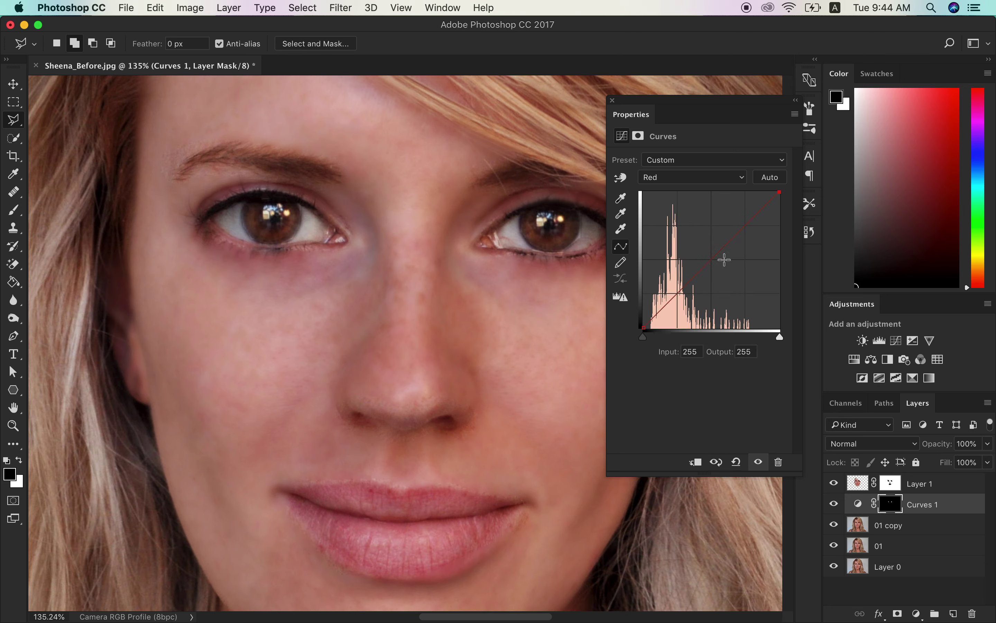
drag(706, 266, 717, 266)
click(695, 180)
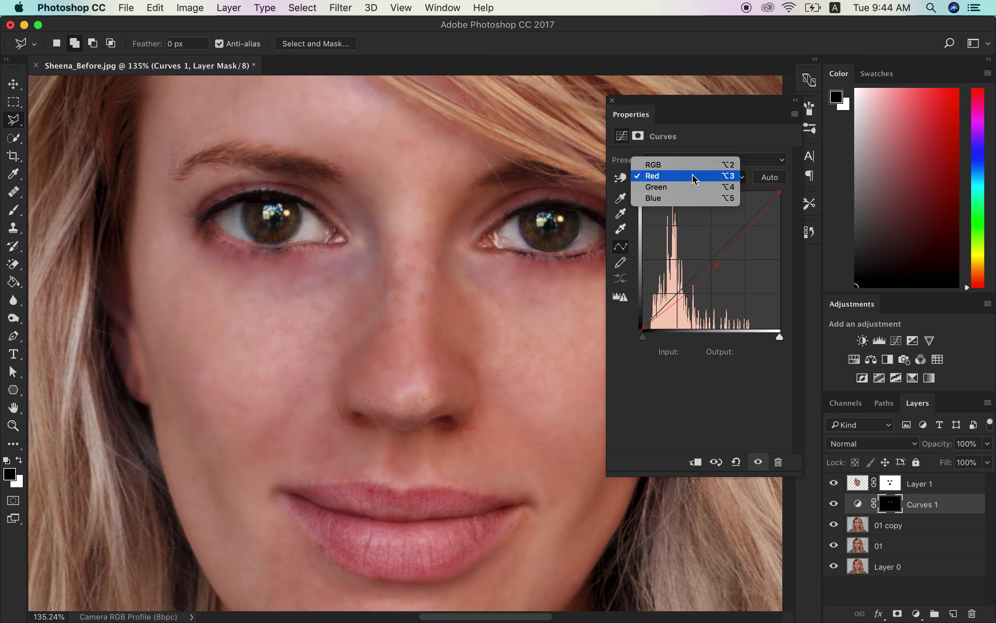
click(696, 187)
drag(710, 261, 710, 255)
Step: Raise the Blue curve from input 119 to output 139, and lift the Green curve's point to input 121, output 144
click(696, 177)
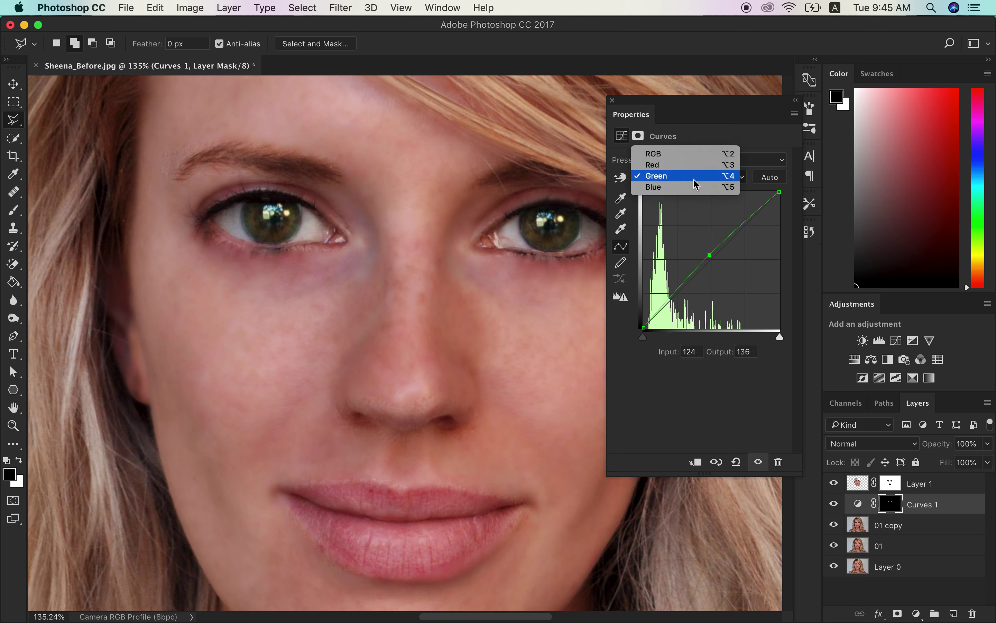
click(696, 187)
mouse_move(711, 260)
mouse_down()
mouse_move(707, 251)
mouse_move(726, 266)
mouse_move(707, 254)
mouse_up()
click(687, 186)
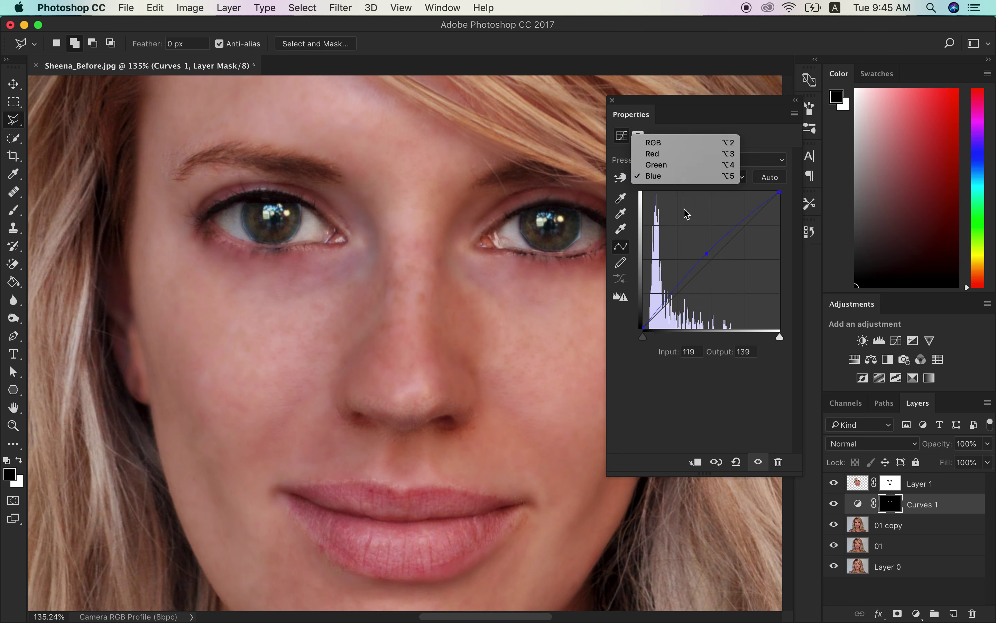
click(667, 163)
drag(705, 260, 706, 255)
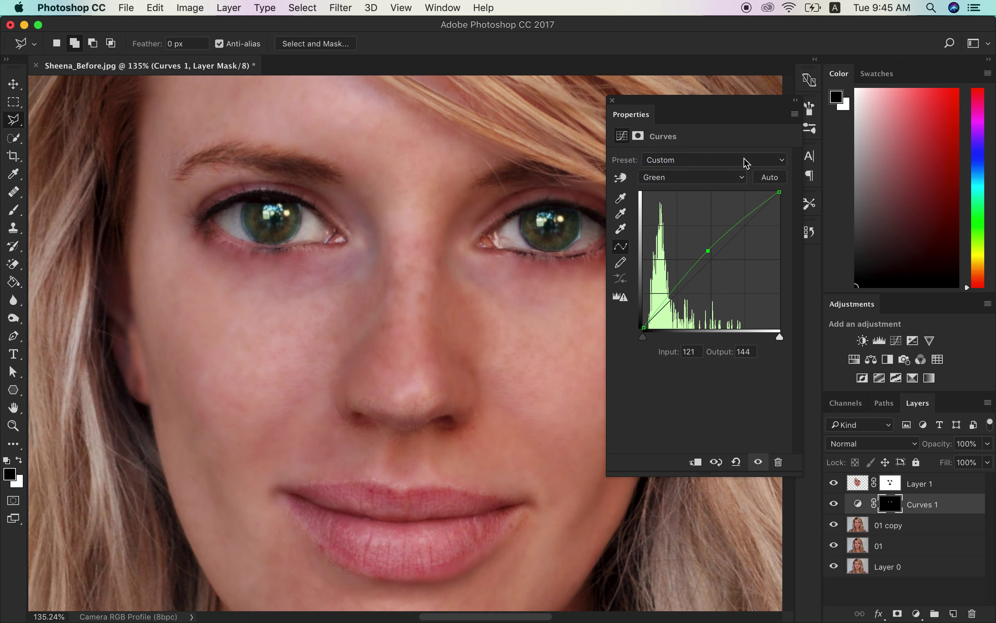
click(797, 101)
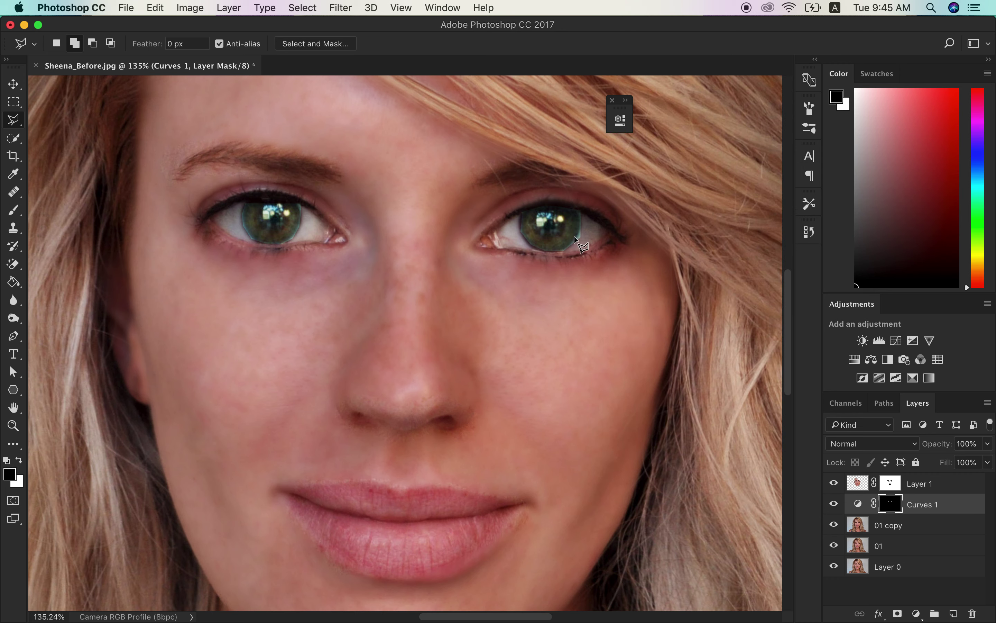
Step: Feather the Curves 1 layer mask by 3.6 px to soften the iris edges
double_click(892, 510)
drag(807, 351, 839, 352)
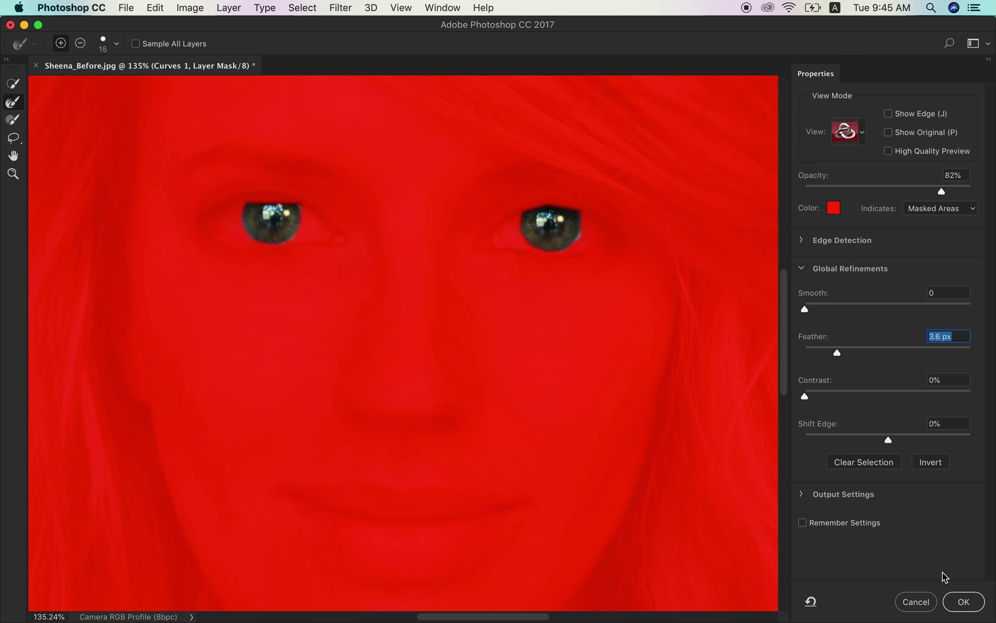
click(966, 602)
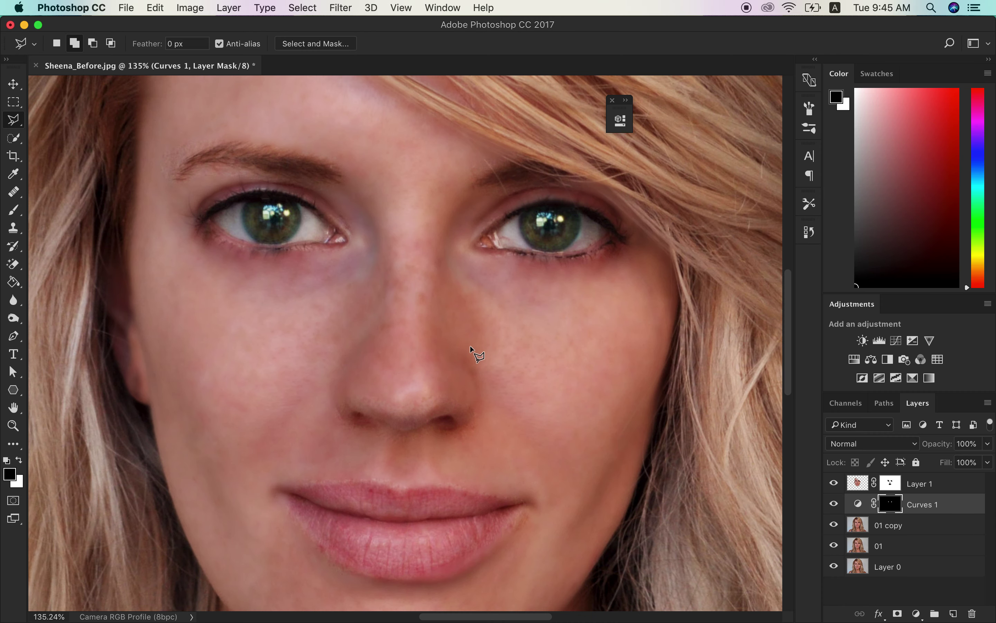
Step: Apply a second, slight feather to the Curves 1 mask and check the iris edges up close
key(super+plus)
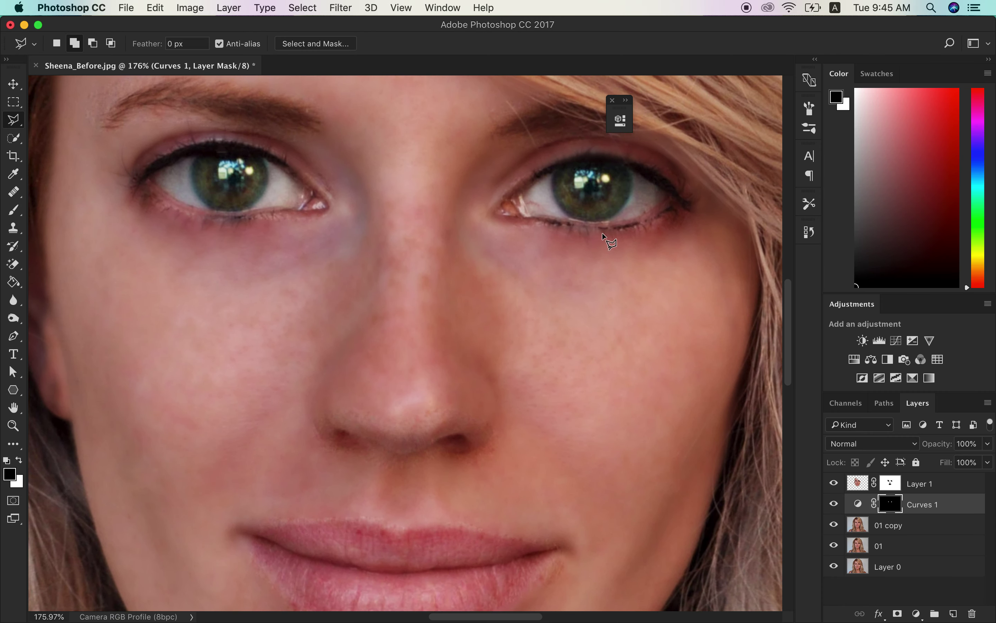
double_click(891, 506)
drag(805, 353, 814, 353)
click(965, 601)
scroll(531, 342, up, 3)
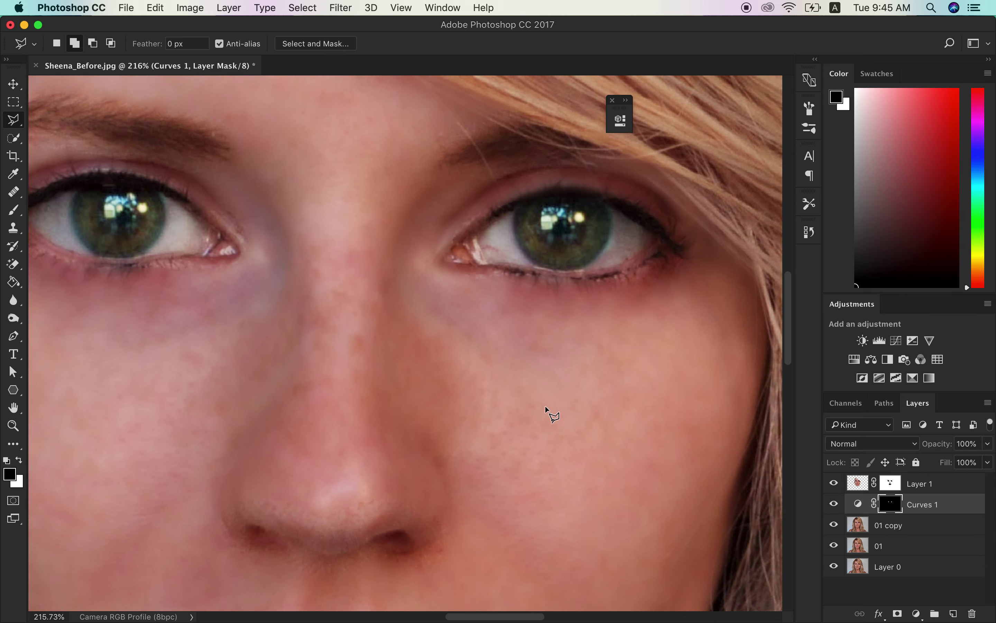
Step: Lighten the hair right of the face on 01 copy with the Dodge tool, using a 175 px brush, Midtones and 30% exposure
scroll(544, 407, down, 2)
scroll(544, 407, down, 3)
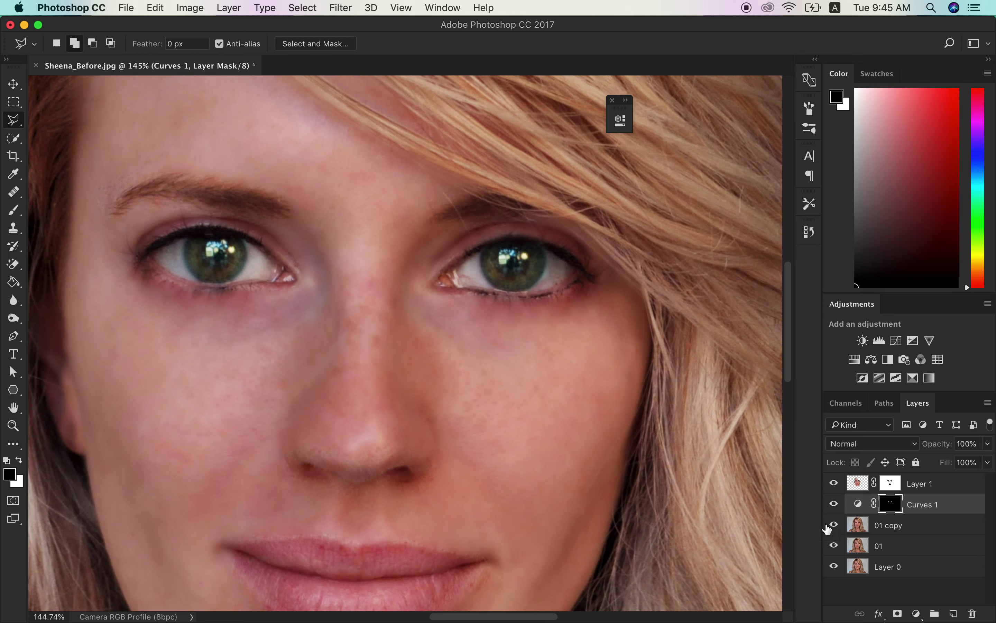
scroll(597, 459, down, 5)
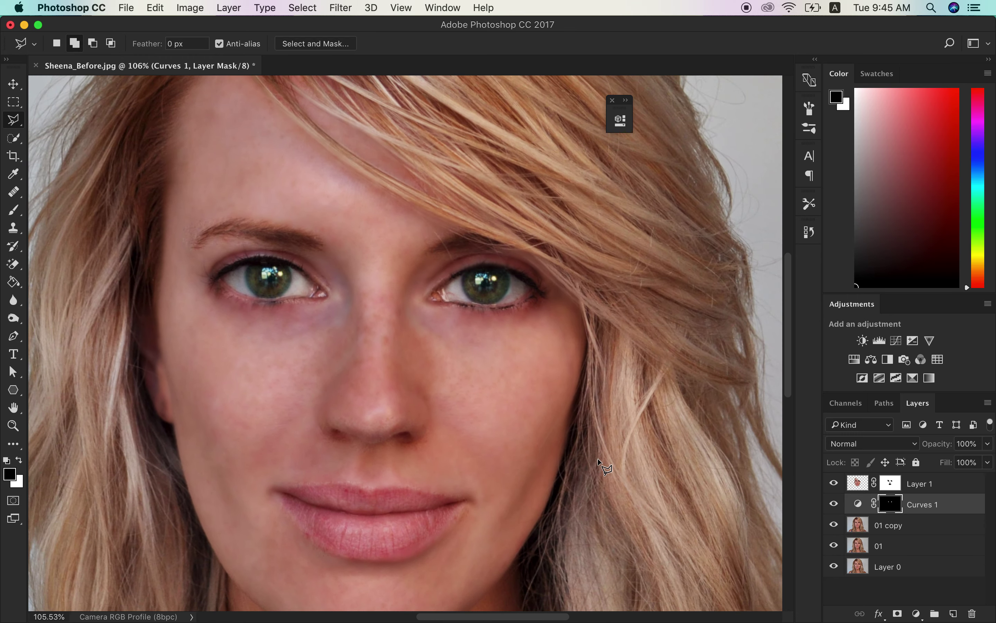
scroll(598, 459, down, 4)
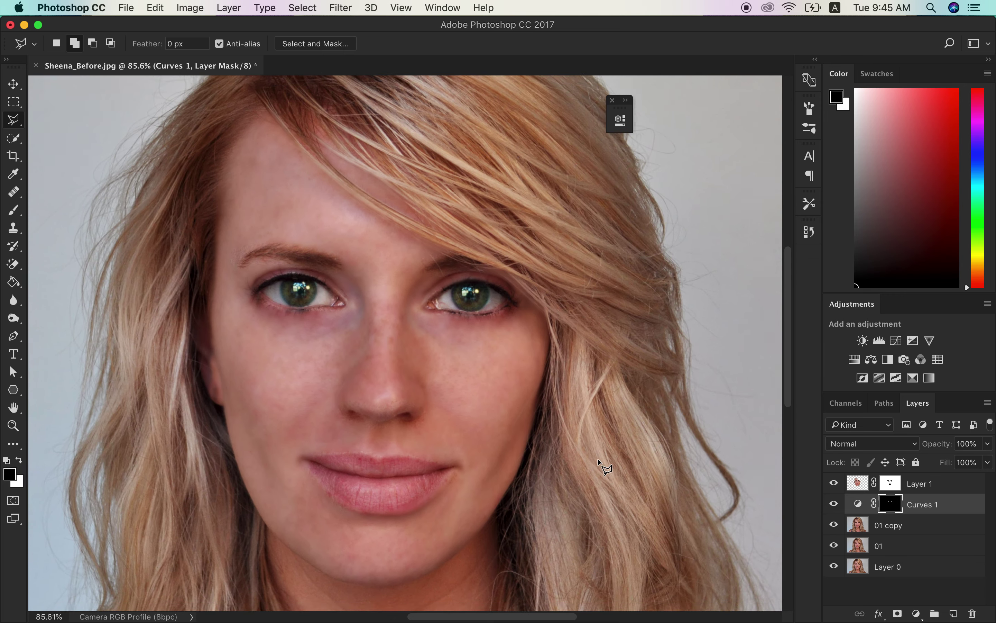
click(849, 485)
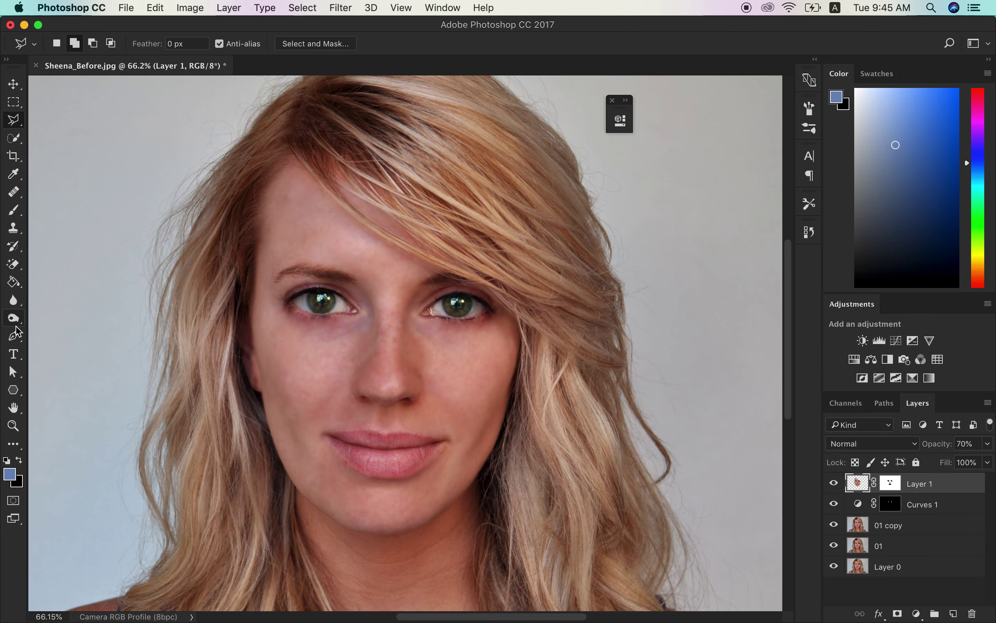
click(22, 320)
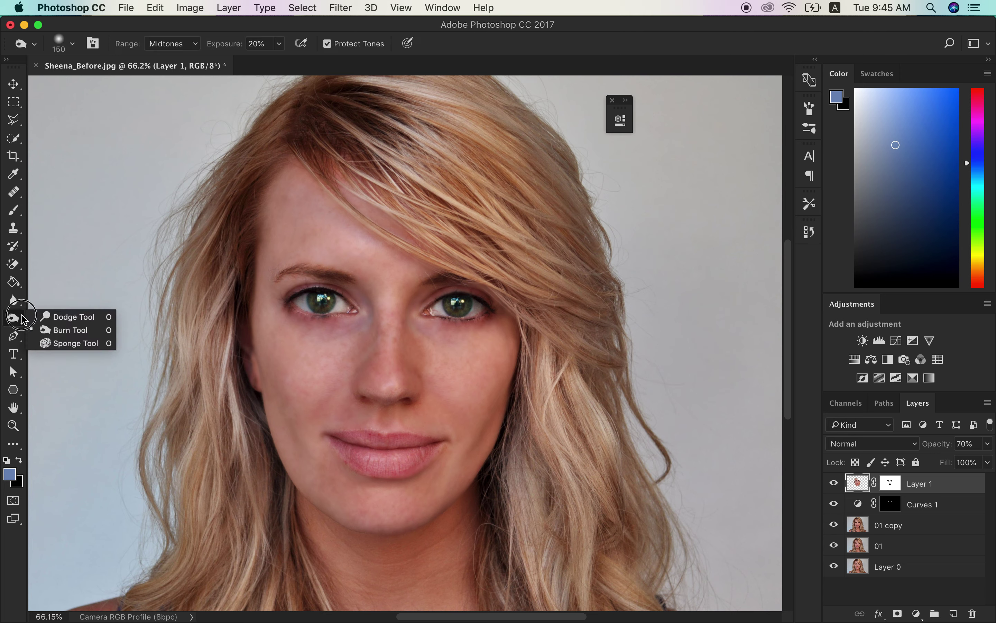
click(70, 317)
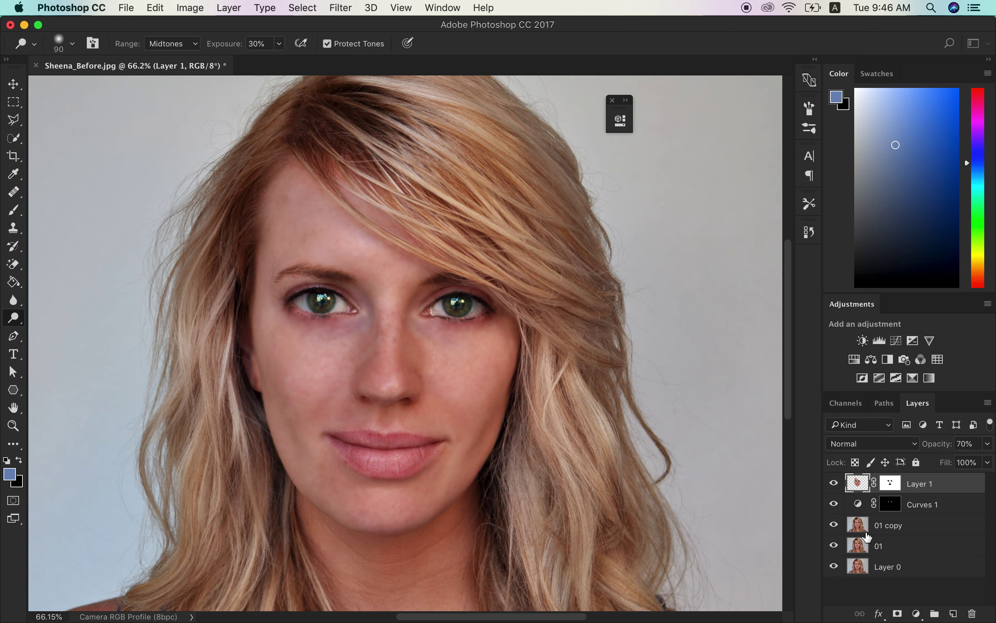
click(864, 530)
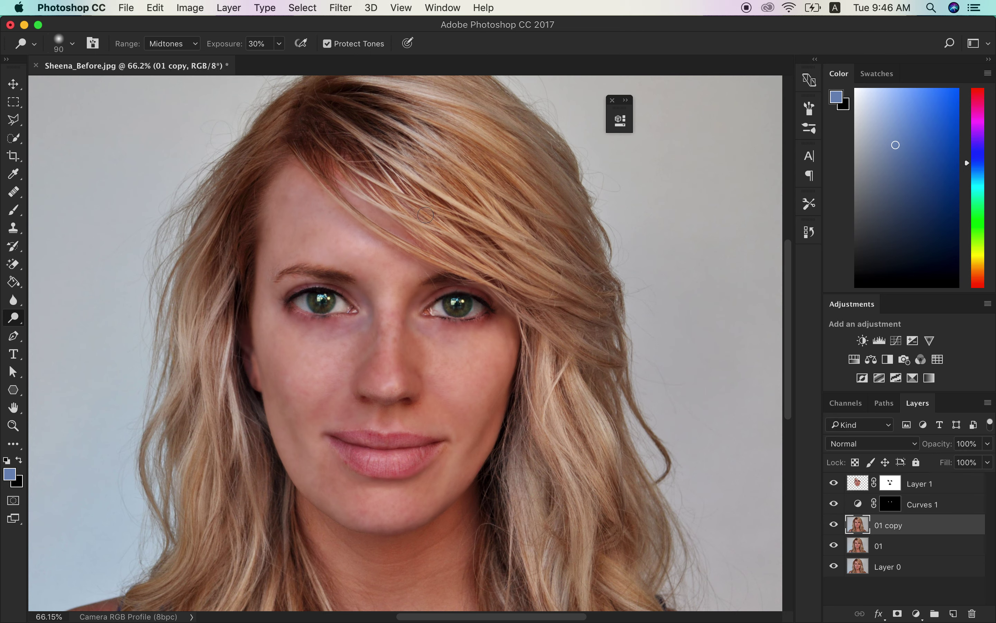
key(bracketright)
key(bracketright)
key(bracketright)
mouse_move(463, 227)
mouse_down()
mouse_move(542, 272)
mouse_move(582, 325)
mouse_move(554, 291)
mouse_move(593, 391)
mouse_move(567, 403)
mouse_up()
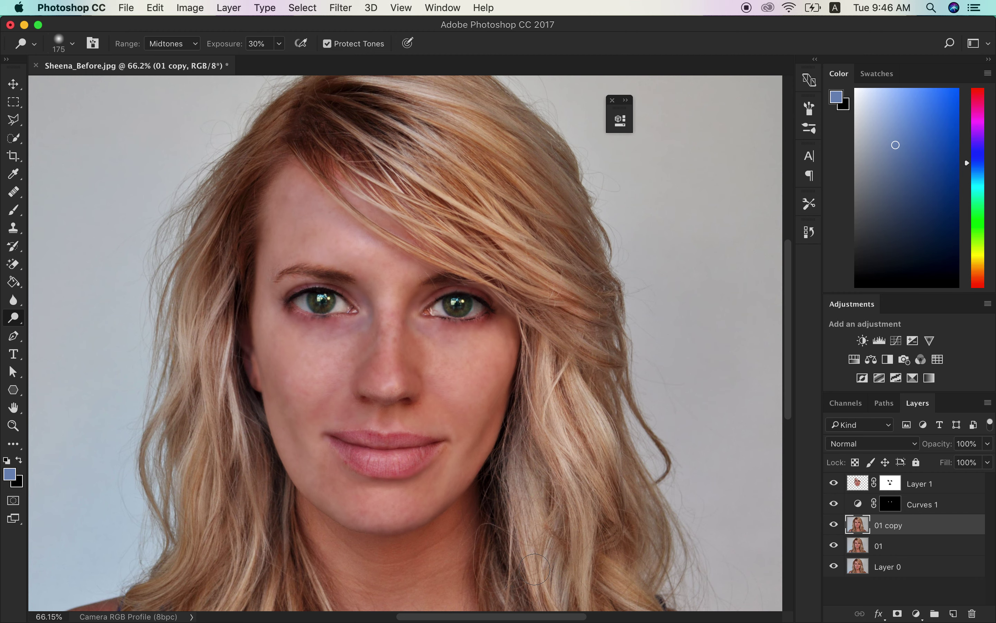
scroll(543, 506, down, 5)
click(543, 501)
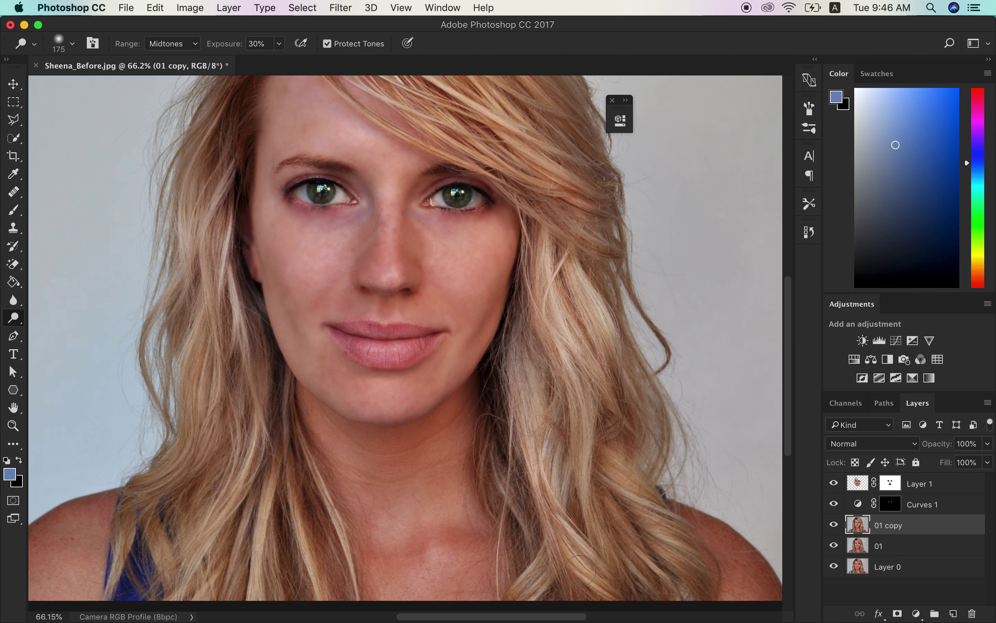
Step: Dodge the long strands of hair left of the face and neck on 01 copy
drag(283, 429, 299, 545)
mouse_move(253, 416)
mouse_down()
mouse_move(229, 501)
mouse_move(182, 545)
mouse_up()
mouse_move(236, 329)
mouse_down()
mouse_move(230, 452)
mouse_move(186, 523)
mouse_move(191, 548)
mouse_up()
Step: Dodge the skin of the neck and upper chest on 01 copy
mouse_move(425, 560)
mouse_down()
mouse_move(440, 546)
mouse_move(456, 547)
mouse_move(382, 559)
mouse_move(357, 549)
mouse_move(379, 571)
mouse_move(370, 594)
mouse_up()
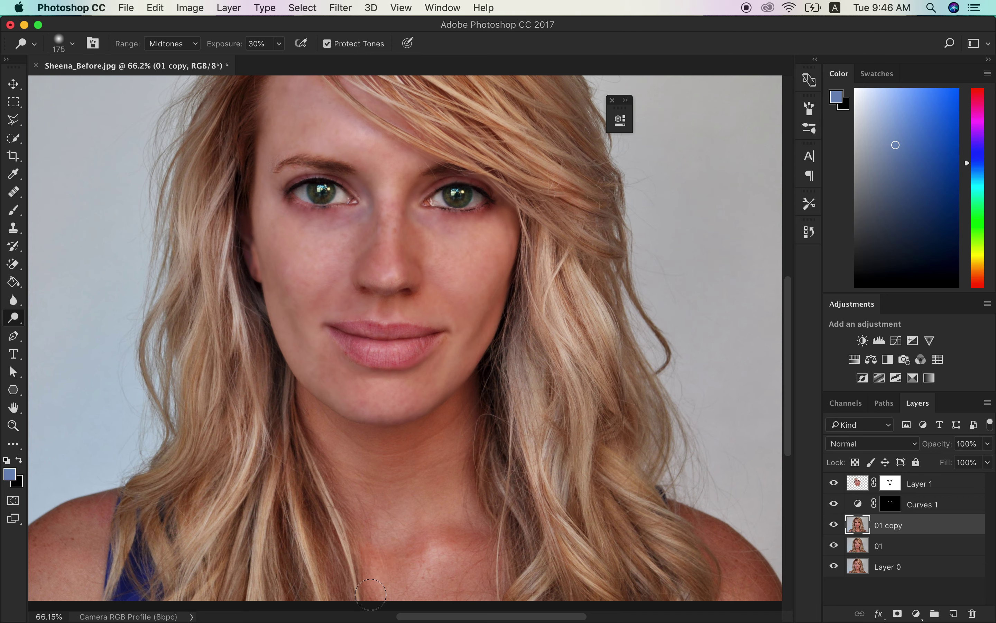
drag(450, 422, 436, 533)
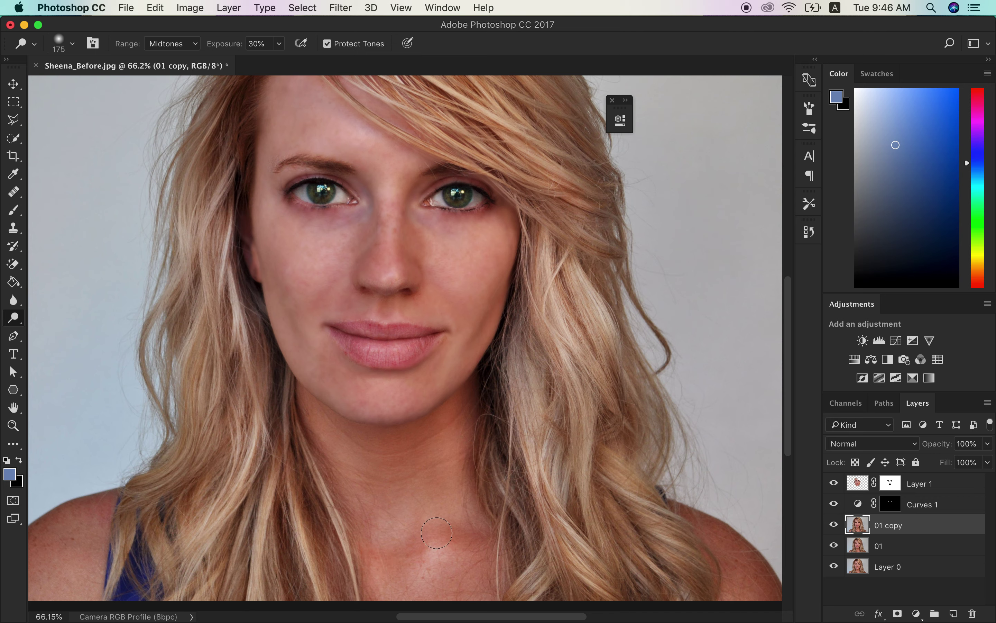
drag(324, 451, 359, 535)
mouse_move(312, 413)
mouse_down()
mouse_move(352, 501)
mouse_move(376, 492)
mouse_up()
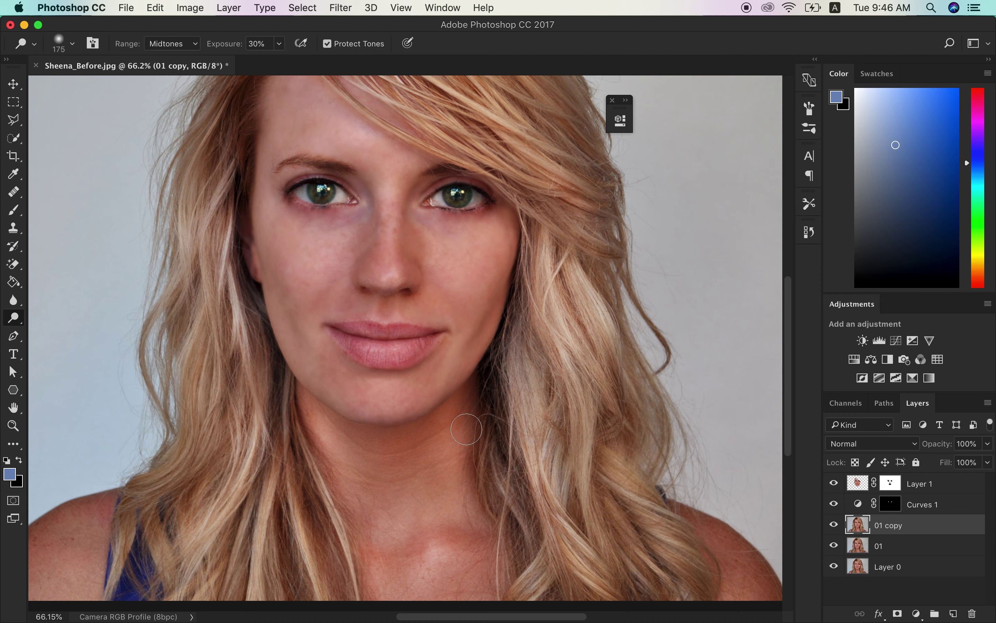
Step: Dodge the forehead, the bridge of the nose and the areas under both eyes on Layer 1 with a 200 px brush
scroll(466, 429, up, 5)
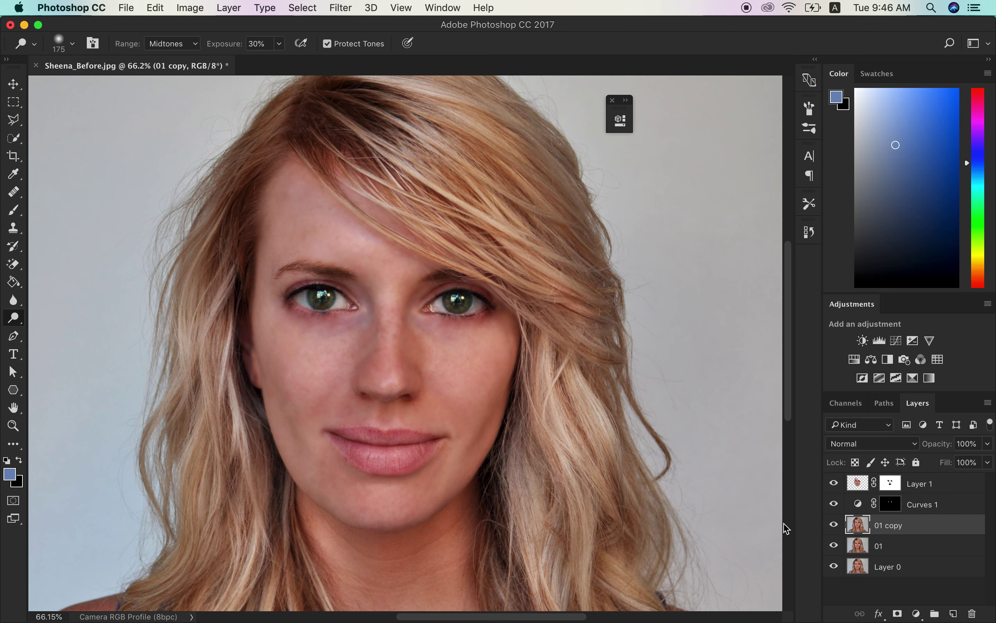
click(858, 490)
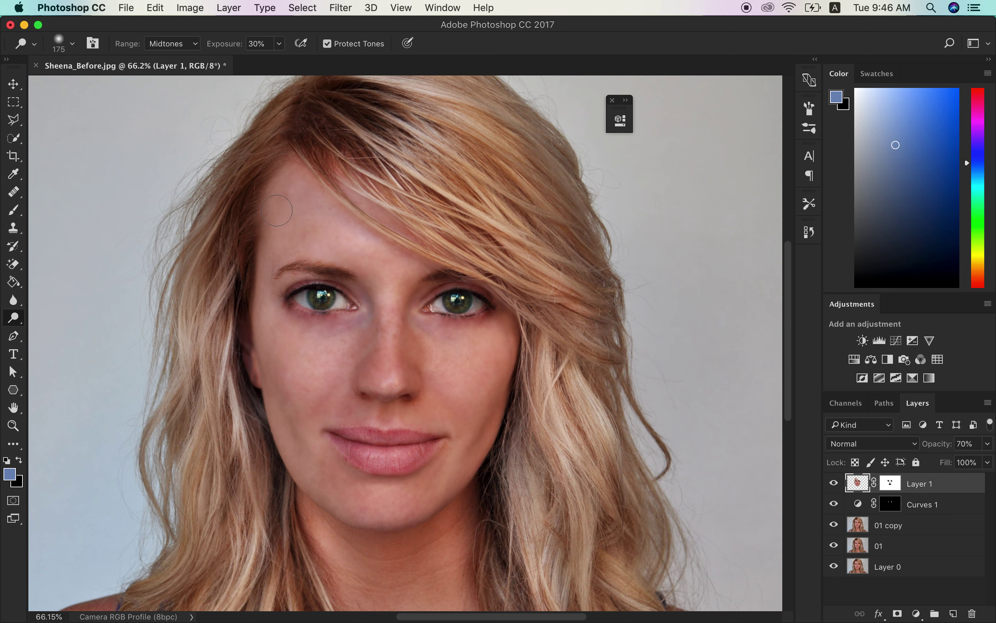
key(bracketright)
drag(296, 220, 366, 234)
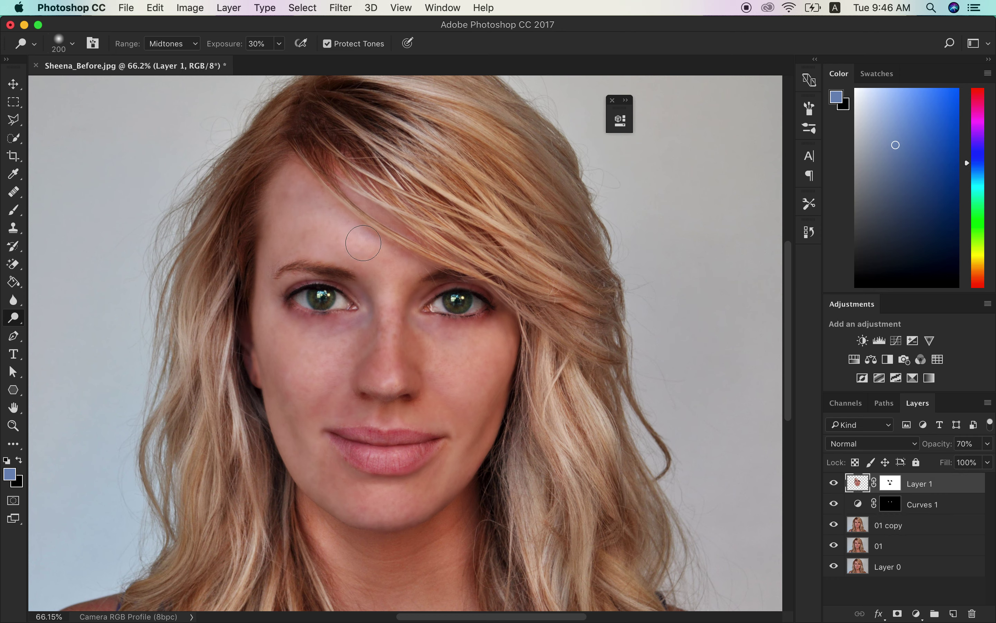
drag(392, 297, 392, 408)
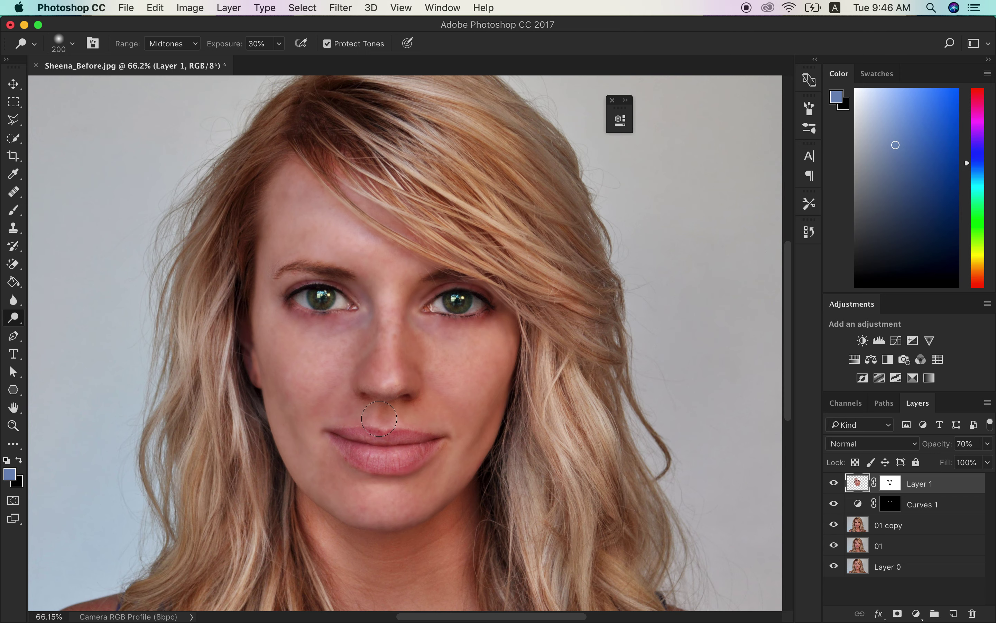
mouse_move(439, 338)
mouse_down()
mouse_move(472, 339)
mouse_move(505, 322)
mouse_up()
drag(342, 338, 281, 326)
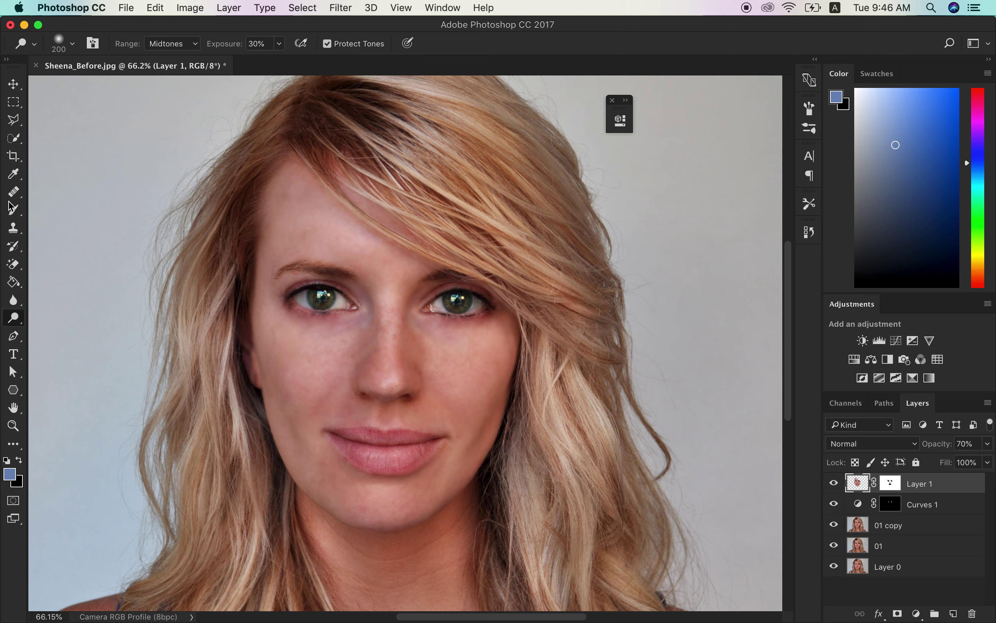
Step: Burn the hair right of the face on 01 copy with a 150 px brush, Midtones and 20% exposure
click(14, 282)
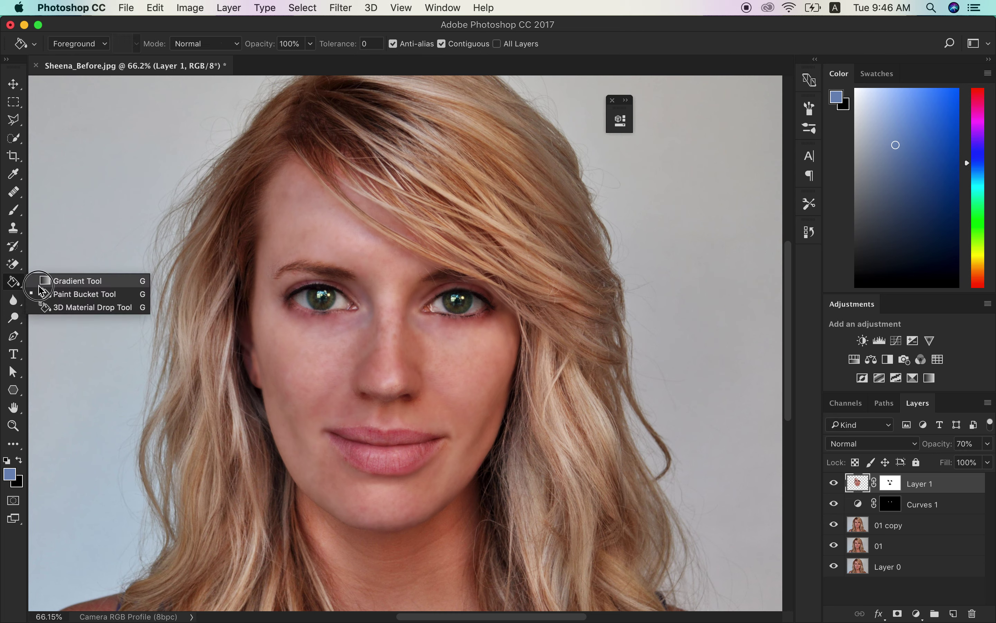
click(17, 321)
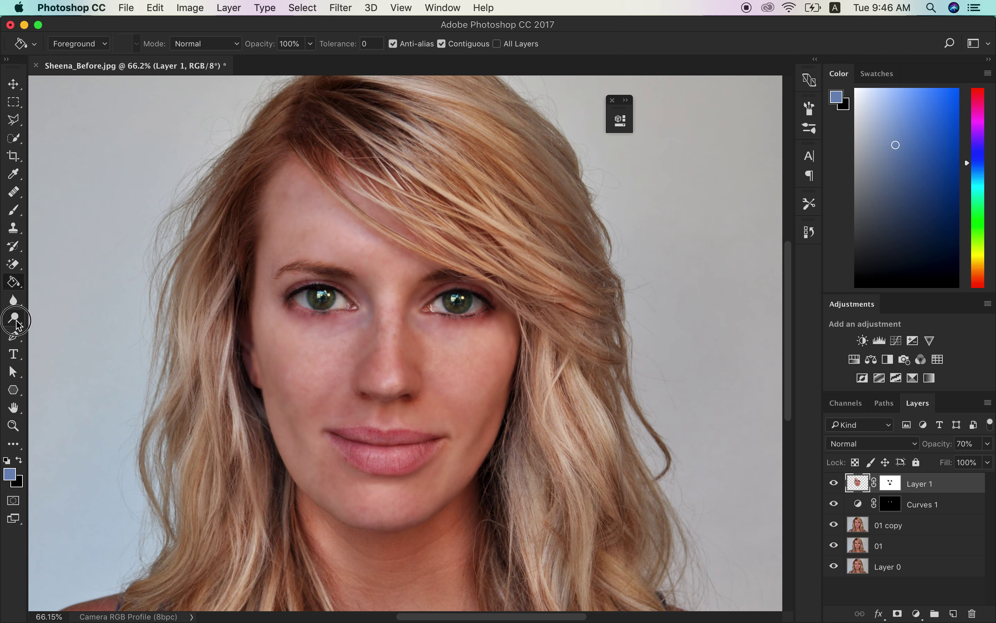
click(20, 327)
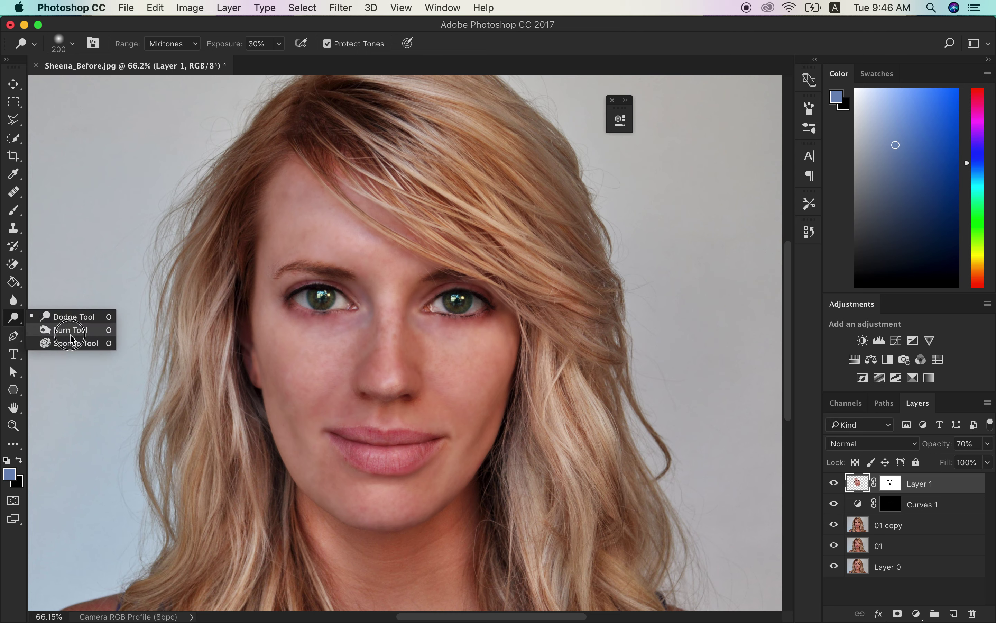
click(71, 331)
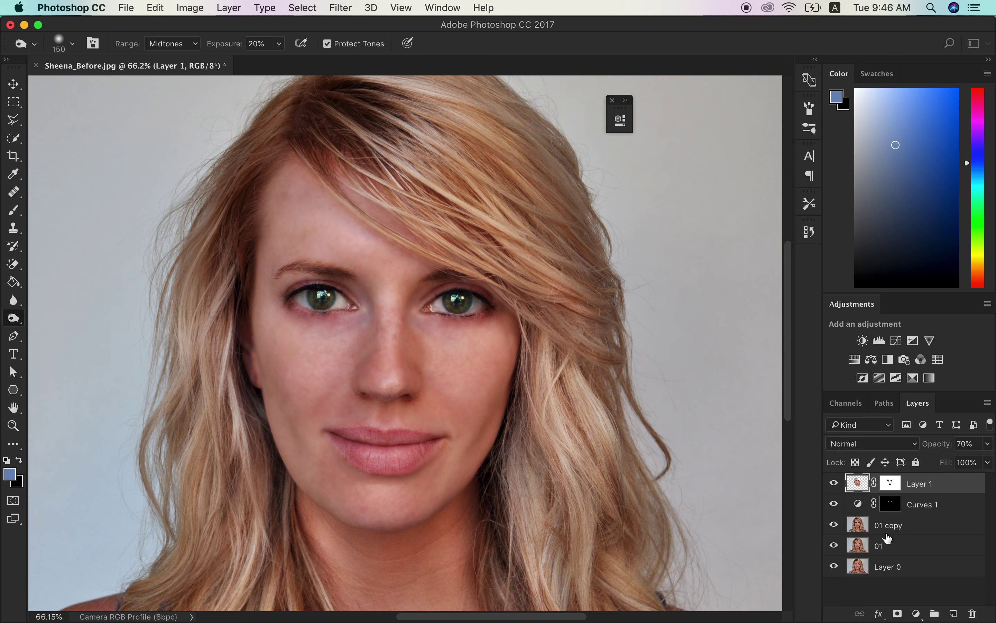
click(890, 534)
mouse_move(576, 351)
mouse_down()
mouse_move(585, 326)
mouse_move(548, 284)
mouse_move(556, 326)
mouse_move(623, 360)
mouse_up()
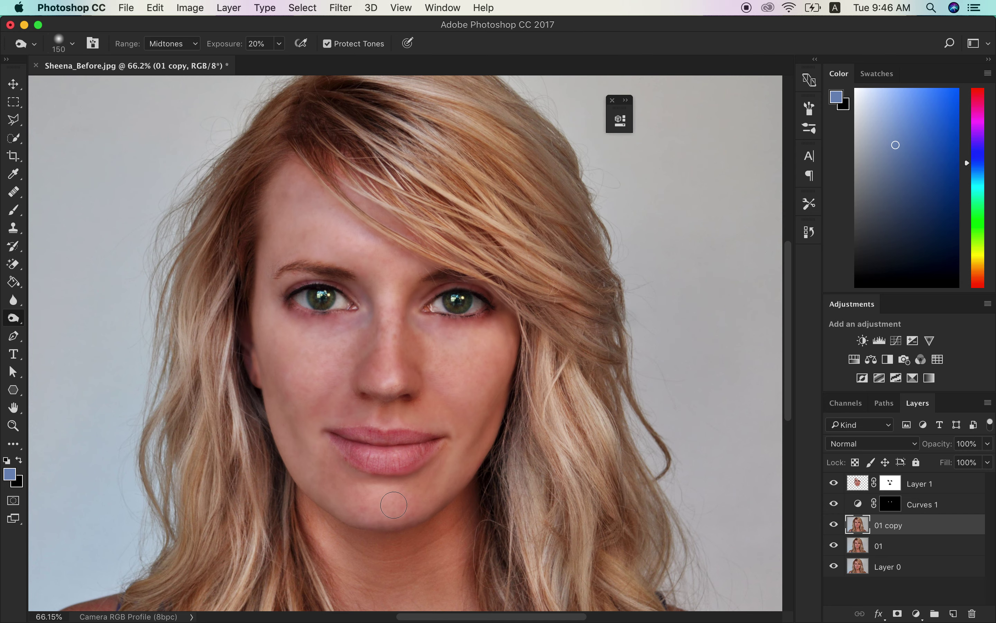
Step: Burn the neck and upper chest on 01 copy, enlarging the brush to 300 px
scroll(394, 505, down, 5)
drag(410, 455, 395, 593)
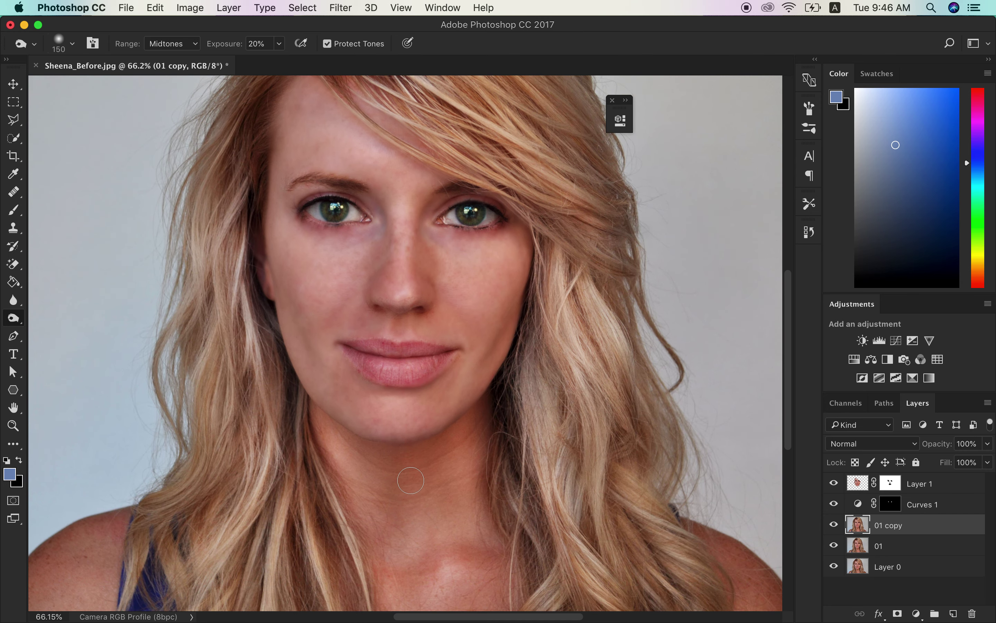
key(bracketright)
key(bracketright)
key(bracketright)
key(bracketright)
drag(404, 474, 408, 606)
Step: Burn the outer edges of both cheeks and the forehead hairline on Layer 1 with the 300 px brush
scroll(437, 511, up, 5)
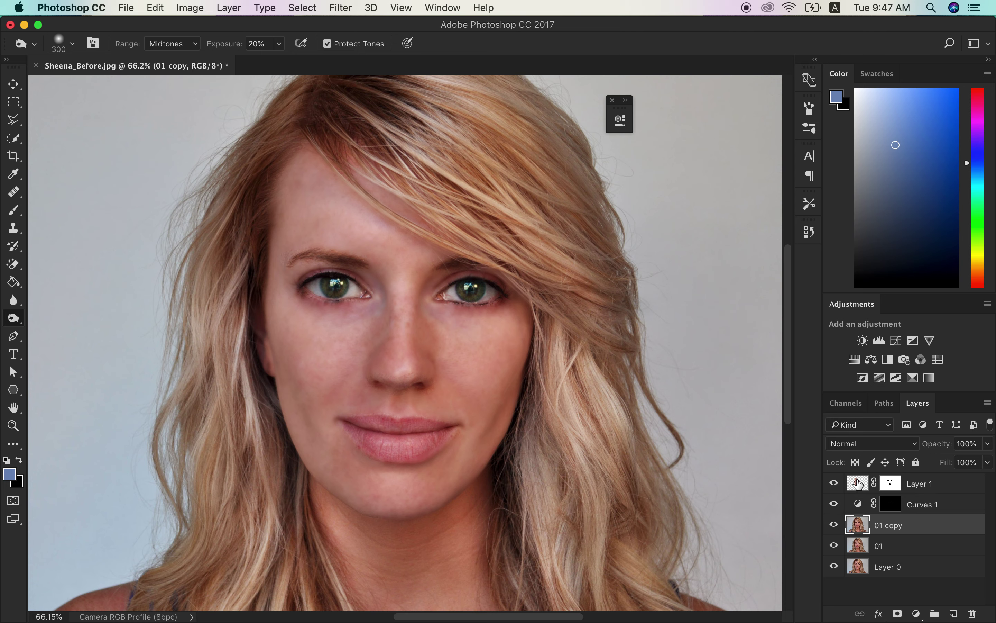
click(858, 483)
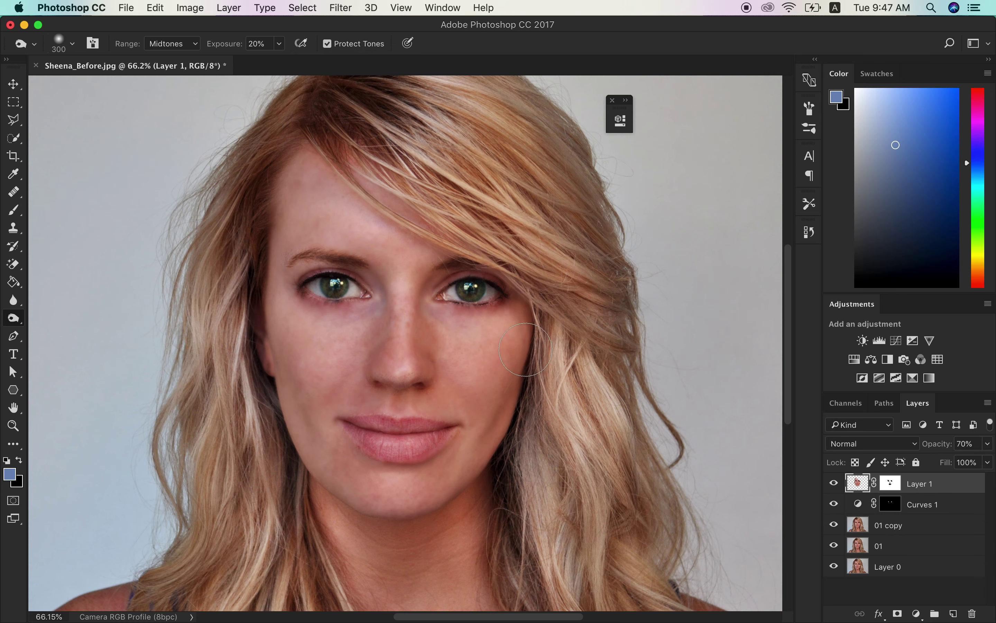
click(523, 343)
click(275, 333)
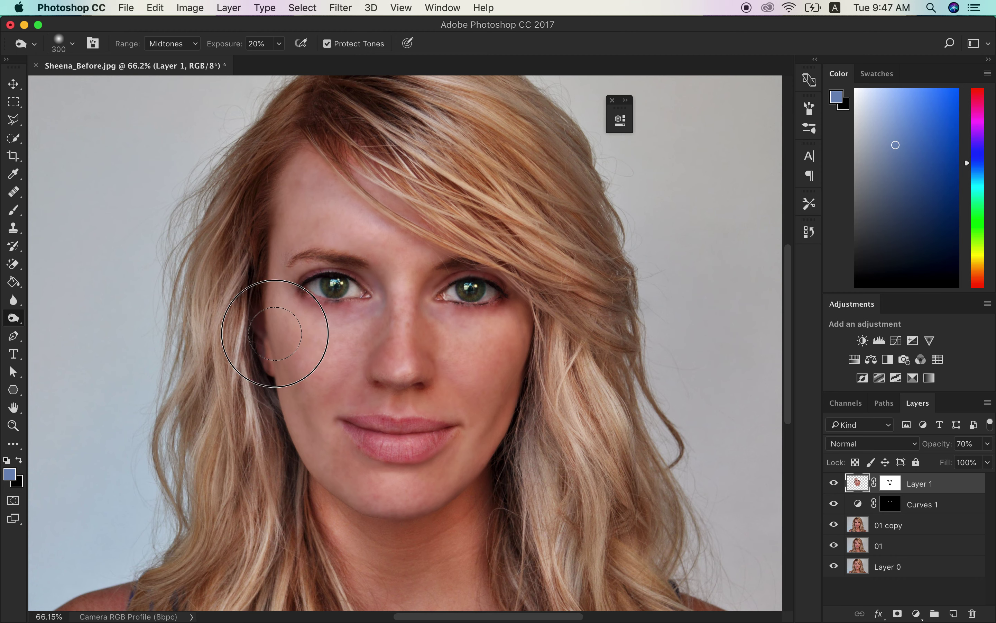
click(285, 361)
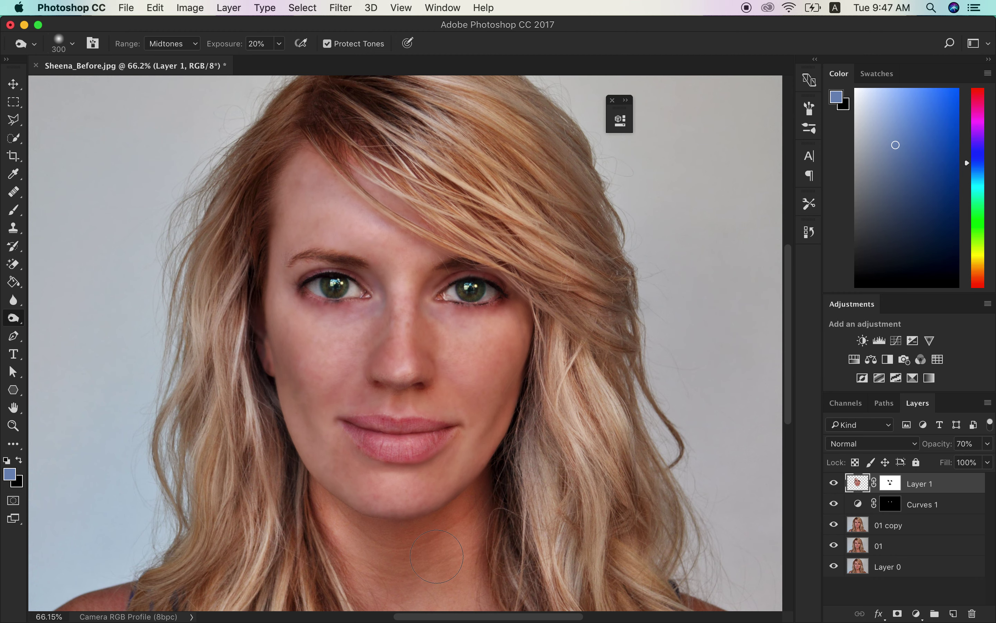
scroll(437, 556, up, 4)
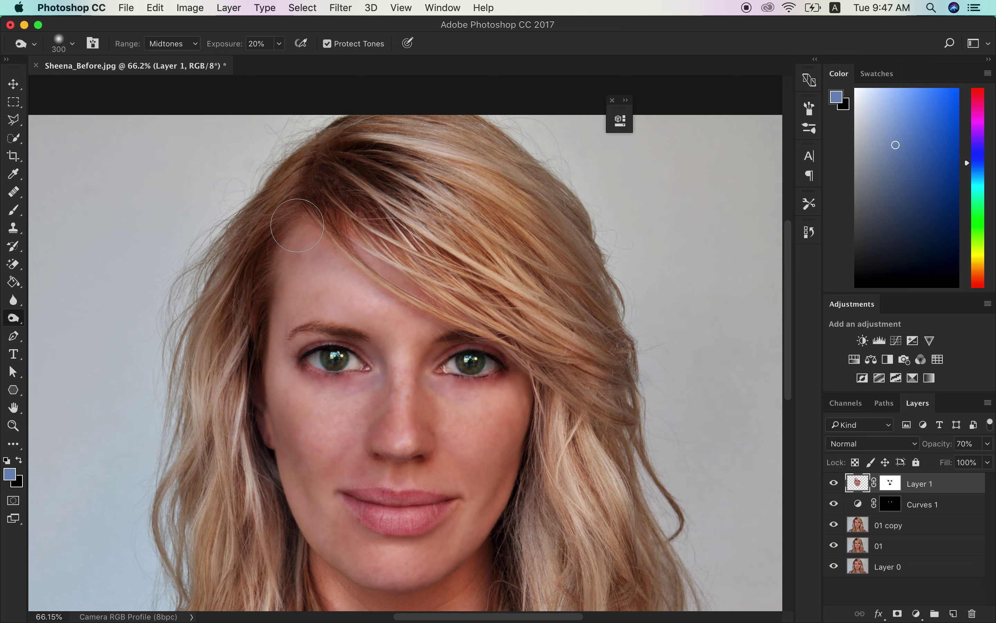
click(344, 236)
scroll(556, 370, down, 3)
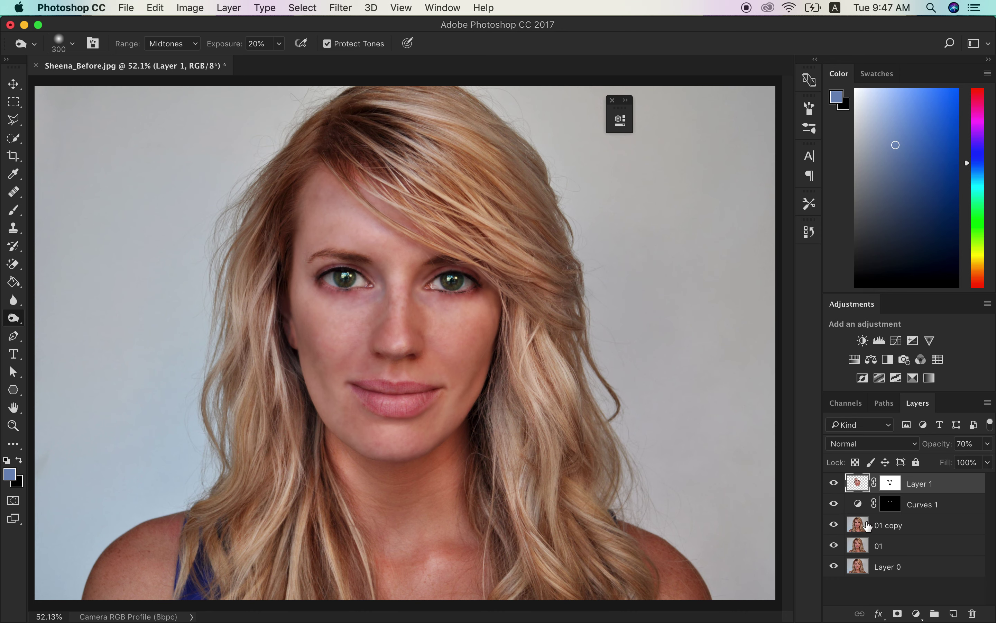
Step: Add a Levels adjustment above Layer 1 with the black input at 8 and the white input at 228
click(868, 526)
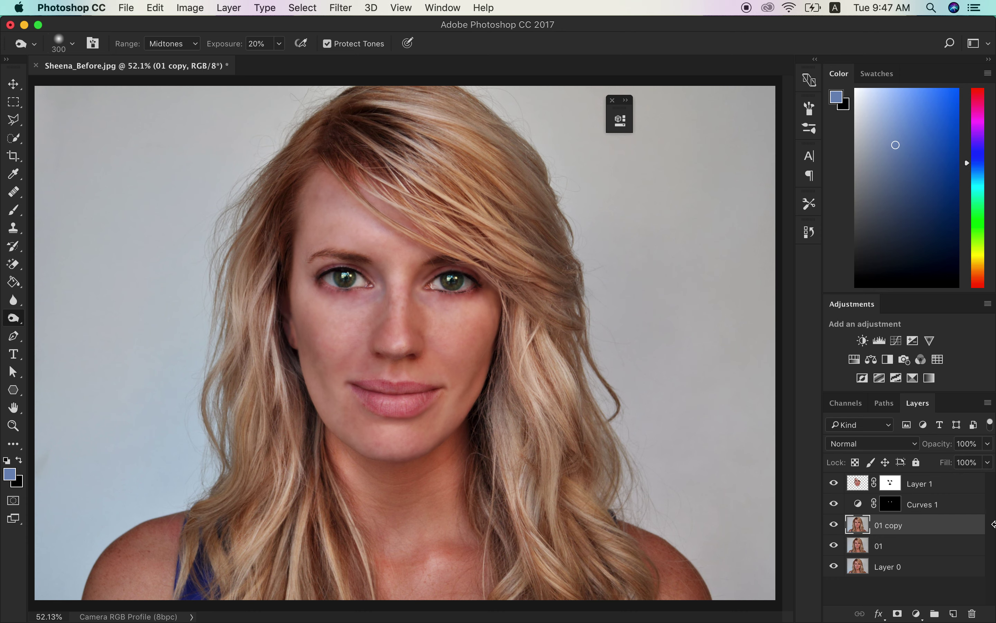
click(955, 487)
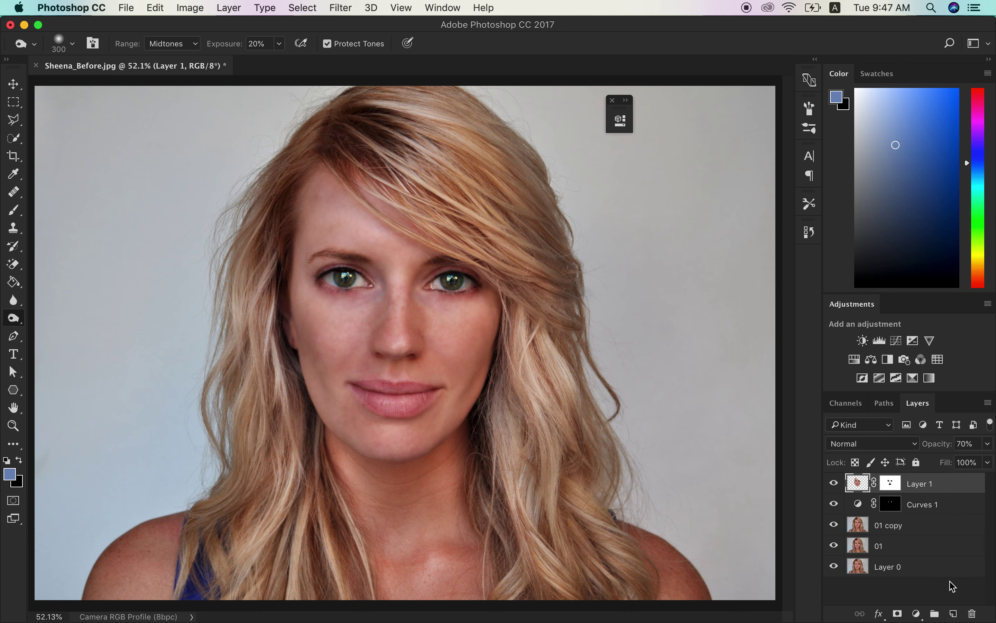
click(916, 613)
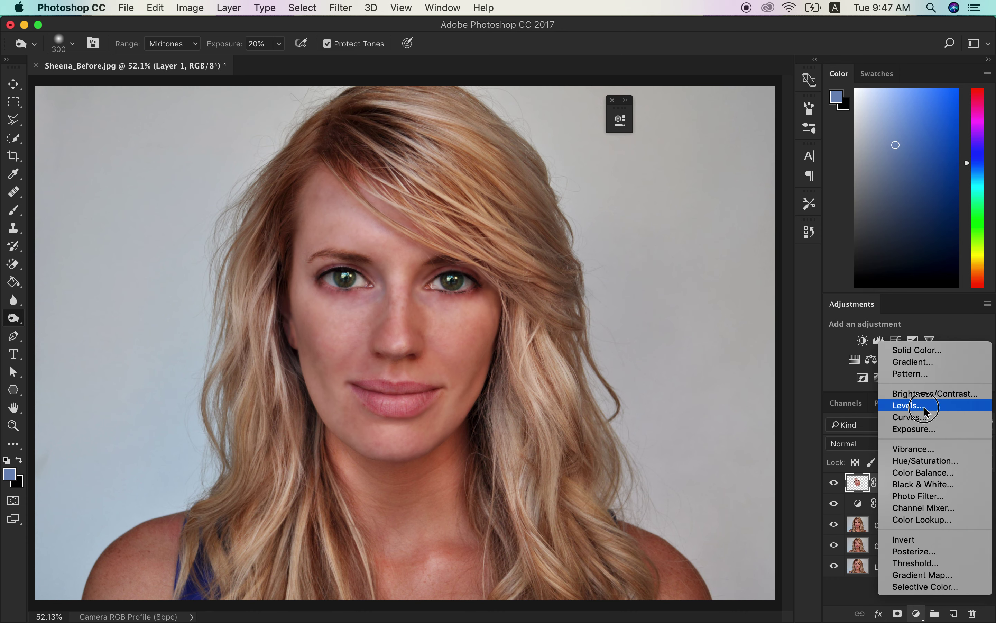
key(Escape)
drag(444, 265, 442, 261)
drag(585, 260, 573, 264)
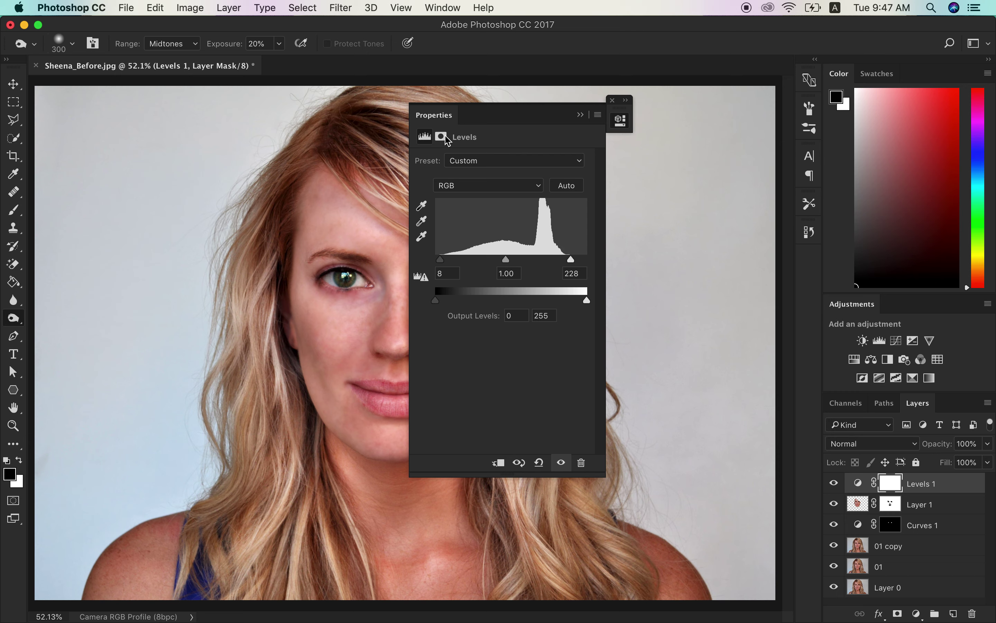
click(620, 120)
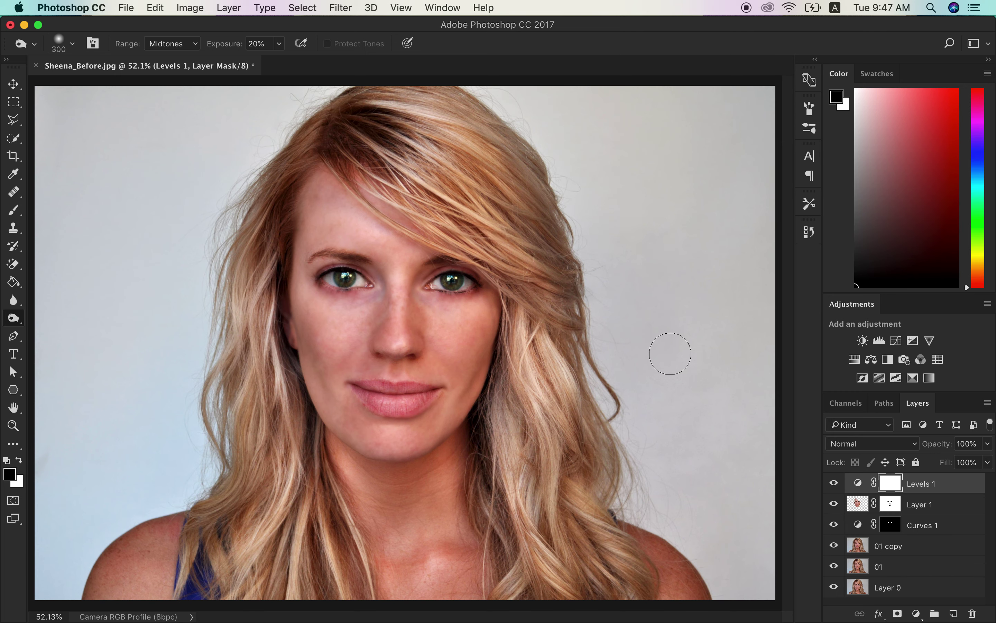
Step: Create a new layer above the Levels adjustment and set the Brush tool's foreground colour to pink #df3d7e
click(953, 614)
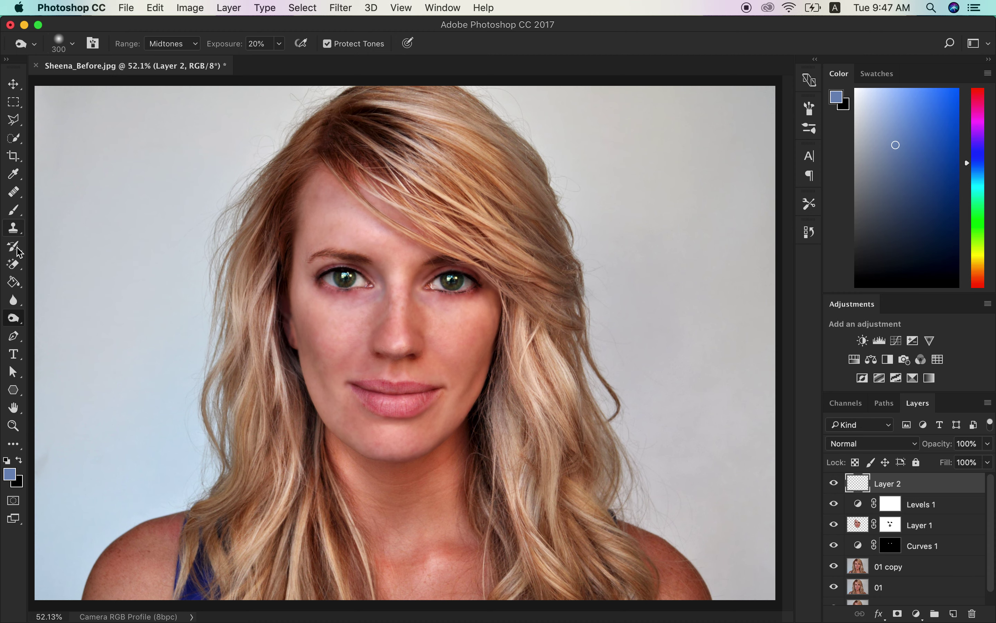
click(18, 213)
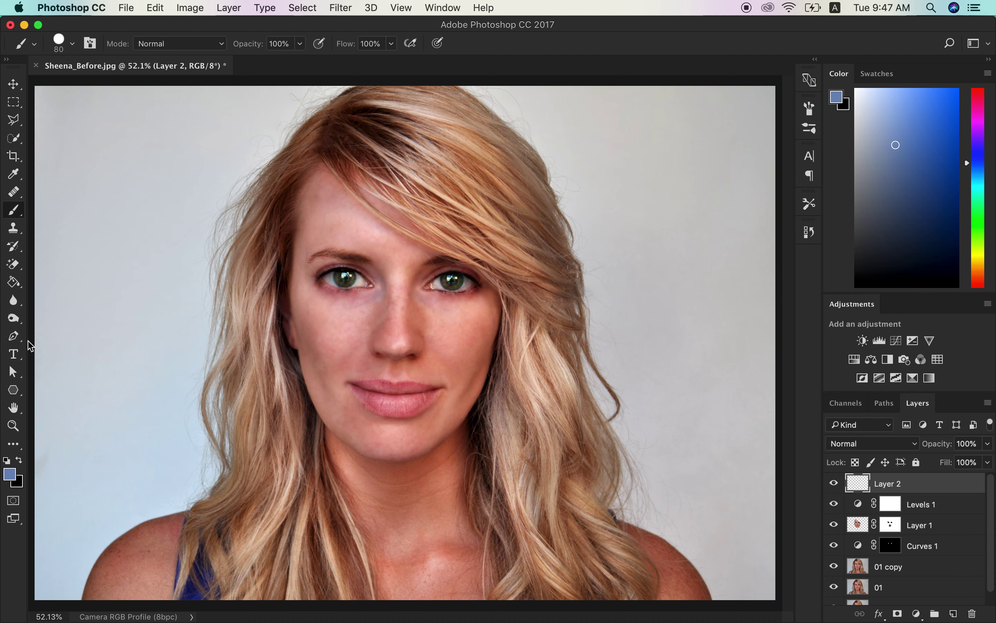
click(10, 475)
click(516, 226)
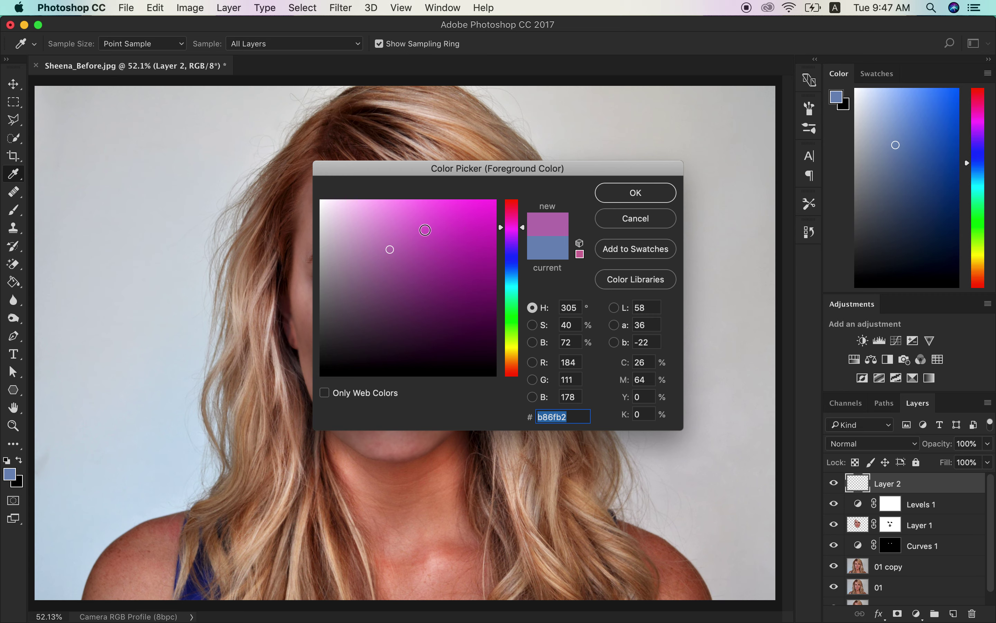
click(448, 222)
click(511, 212)
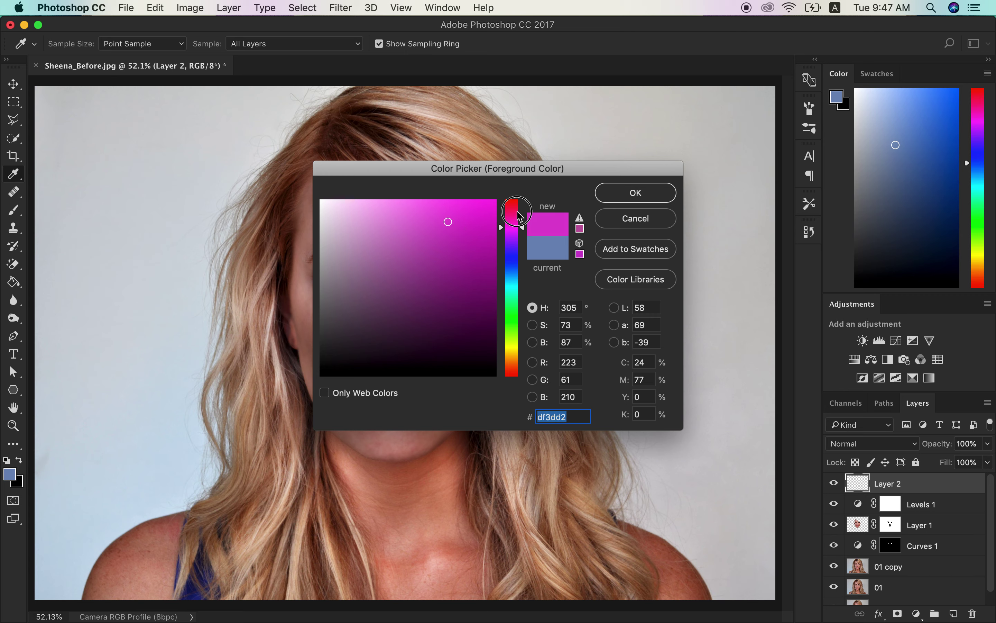
click(608, 199)
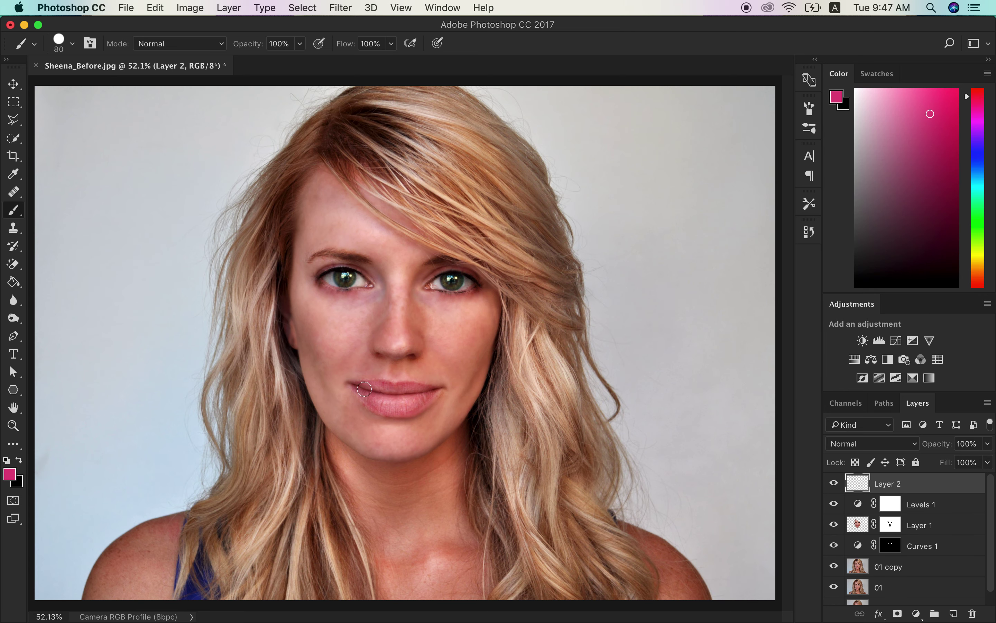
Step: Paint over both lips on Layer 2 with an 80 px brush and set the layer's blend mode to Hue
drag(364, 387, 429, 388)
mouse_move(359, 389)
mouse_down()
mouse_move(413, 398)
mouse_move(357, 391)
mouse_move(394, 406)
mouse_move(435, 395)
mouse_up()
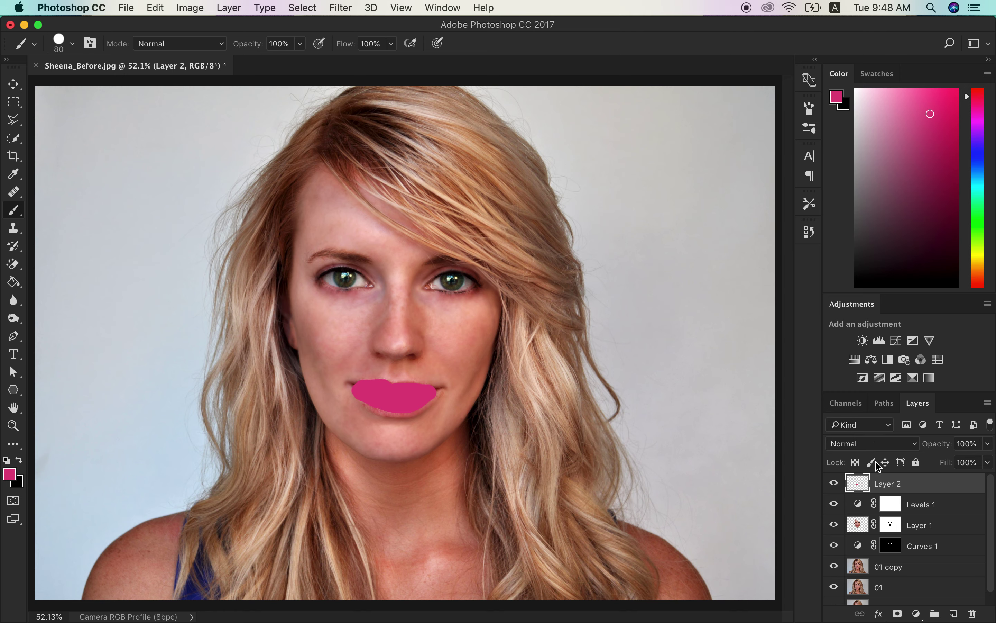
click(876, 448)
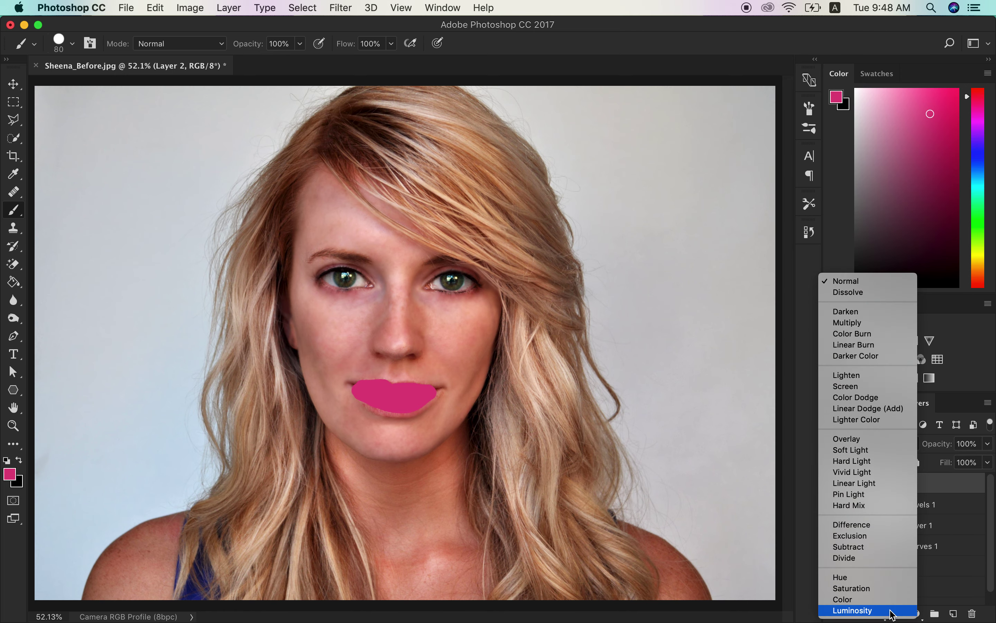
click(877, 579)
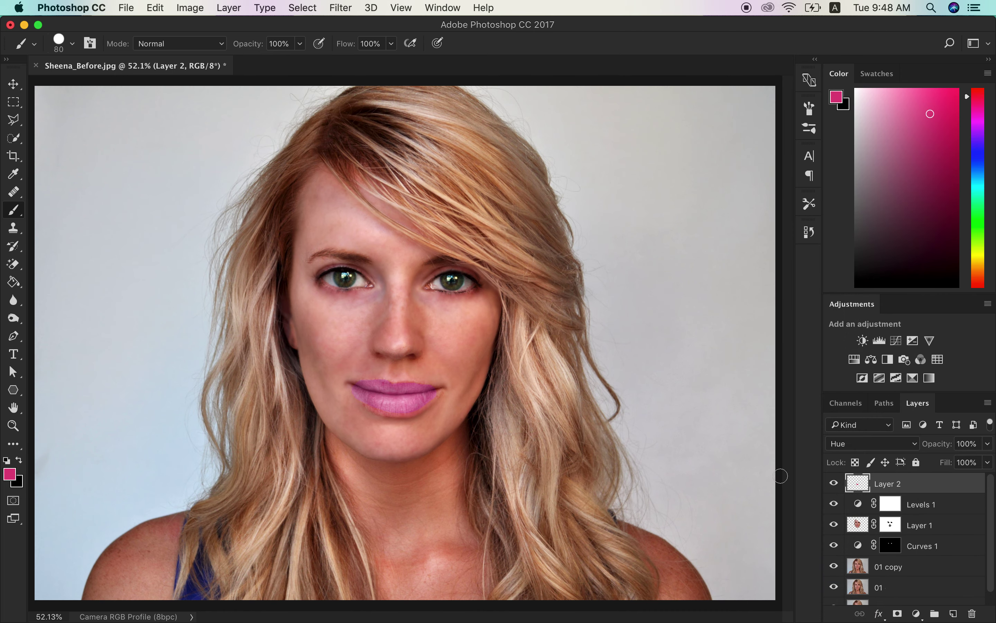
mouse_move(365, 392)
mouse_down()
mouse_move(393, 402)
mouse_move(371, 397)
mouse_move(439, 403)
mouse_up()
Step: Try the Saturation blend mode on the lip colour layer and switch back to Hue
click(875, 445)
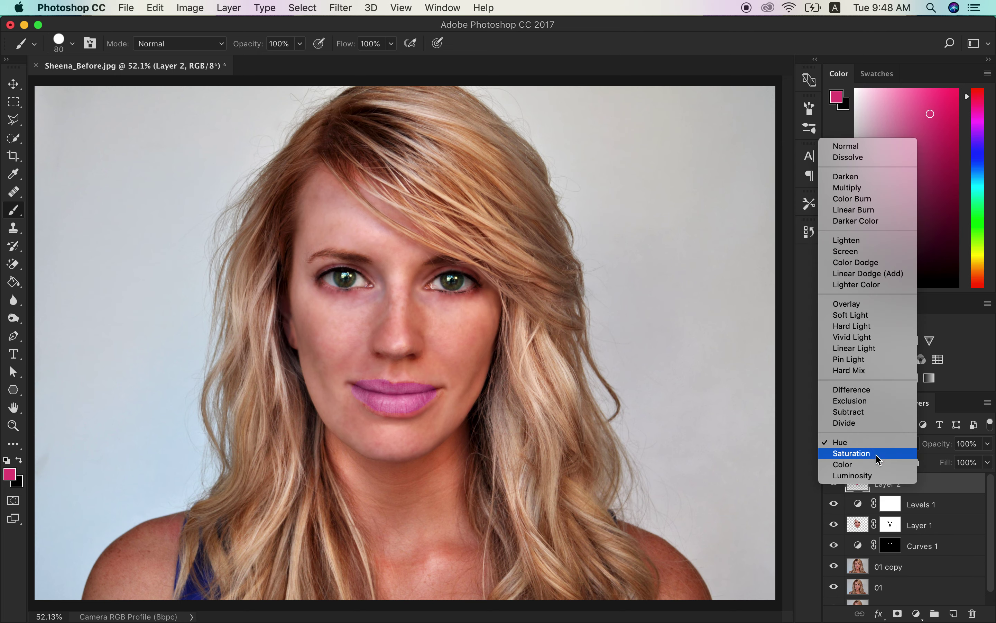
click(878, 455)
click(867, 444)
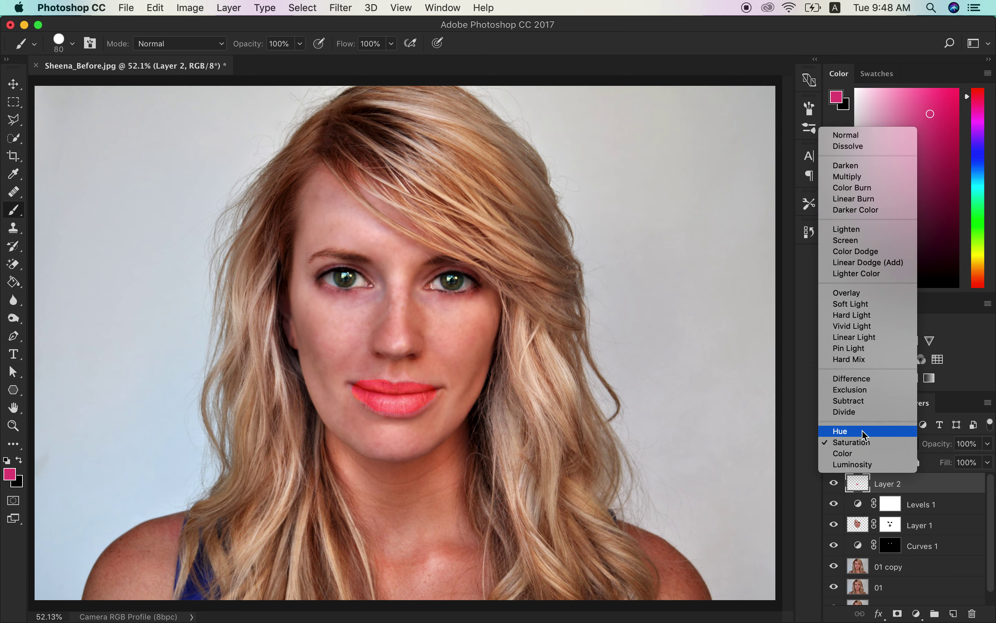
click(865, 432)
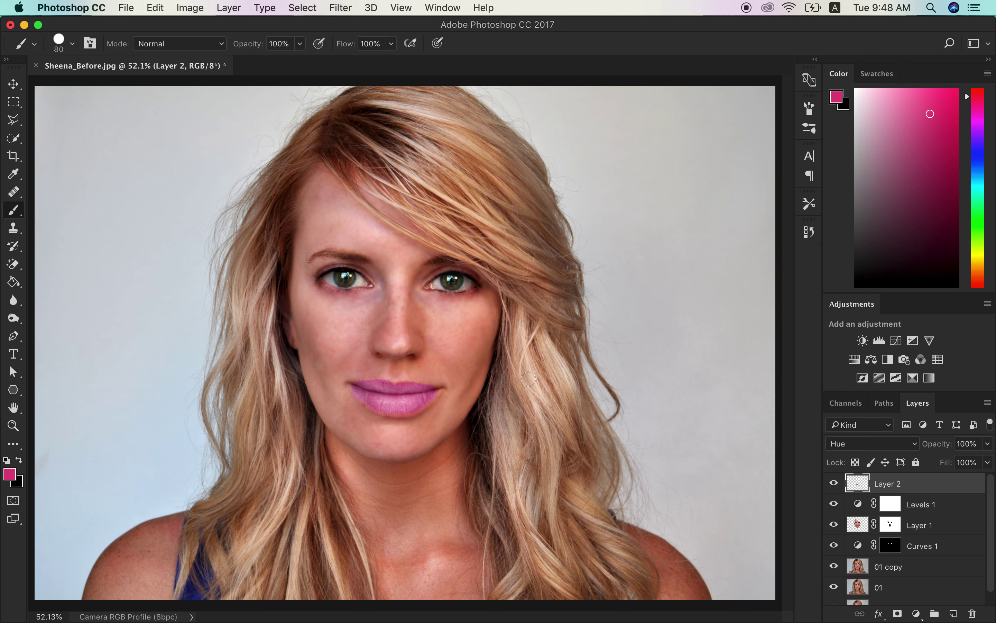
Step: Reduce the lip colour layer's opacity to 50%
click(961, 446)
text(50)
click(13, 84)
Step: Extend the canvas to the left with the Crop tool by nearly the portrait's full width
key(super+minus)
key(super+minus)
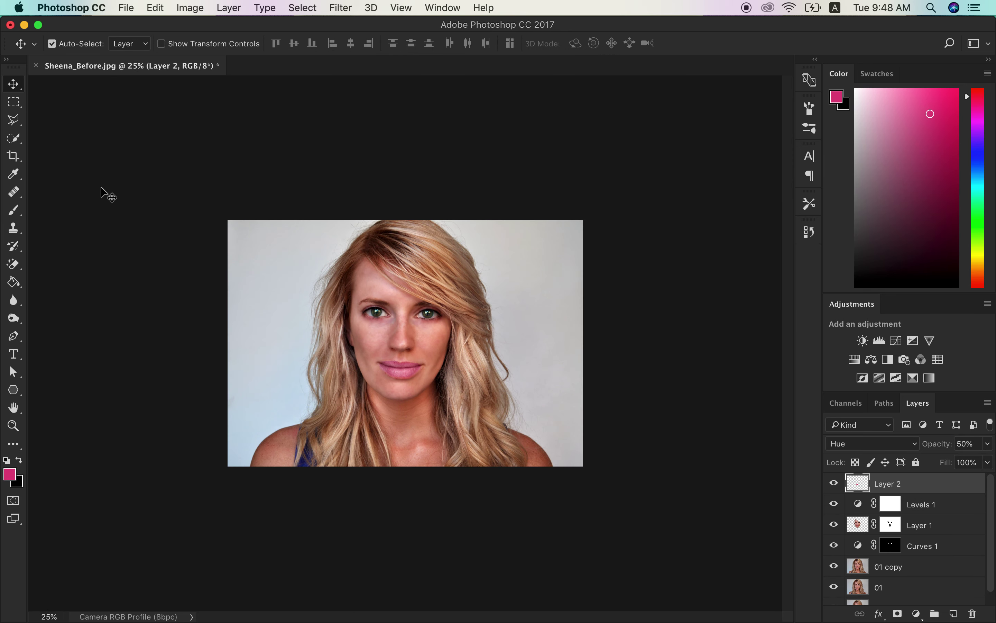
click(13, 157)
drag(229, 338, 69, 329)
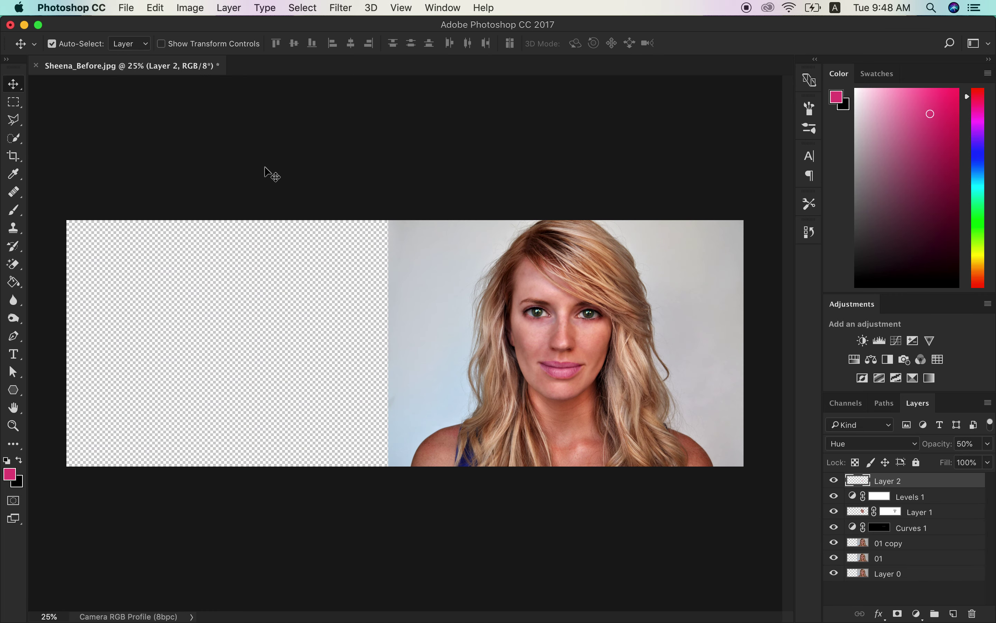
Step: Move the original portrait on Layer 0 into the empty canvas area and view both portraits fitted to the screen without panels
click(899, 574)
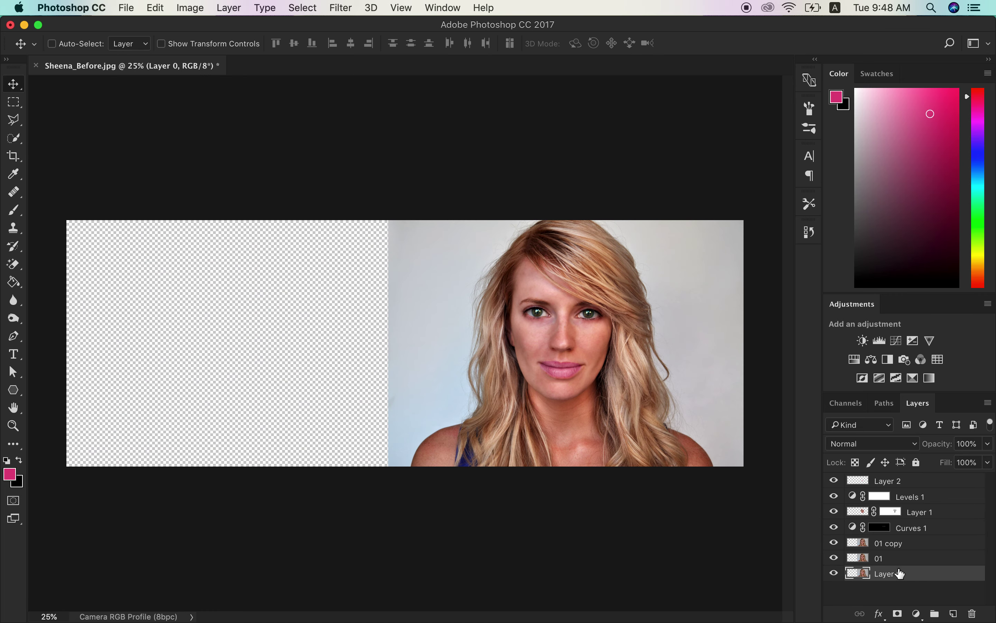
key(super+t)
drag(373, 402, 119, 411)
key(Return)
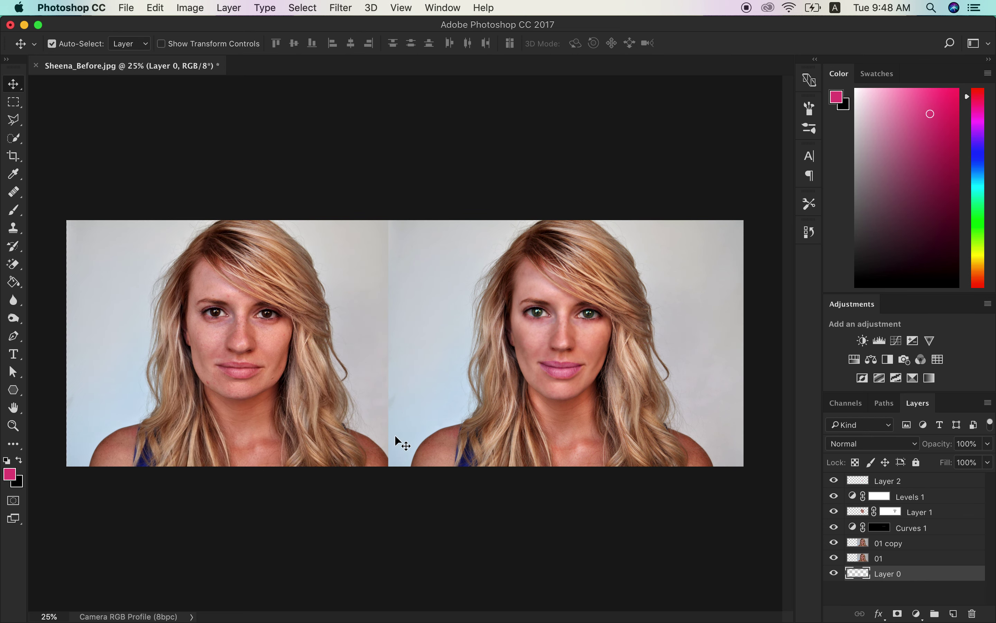
key(Tab)
key(super+0)
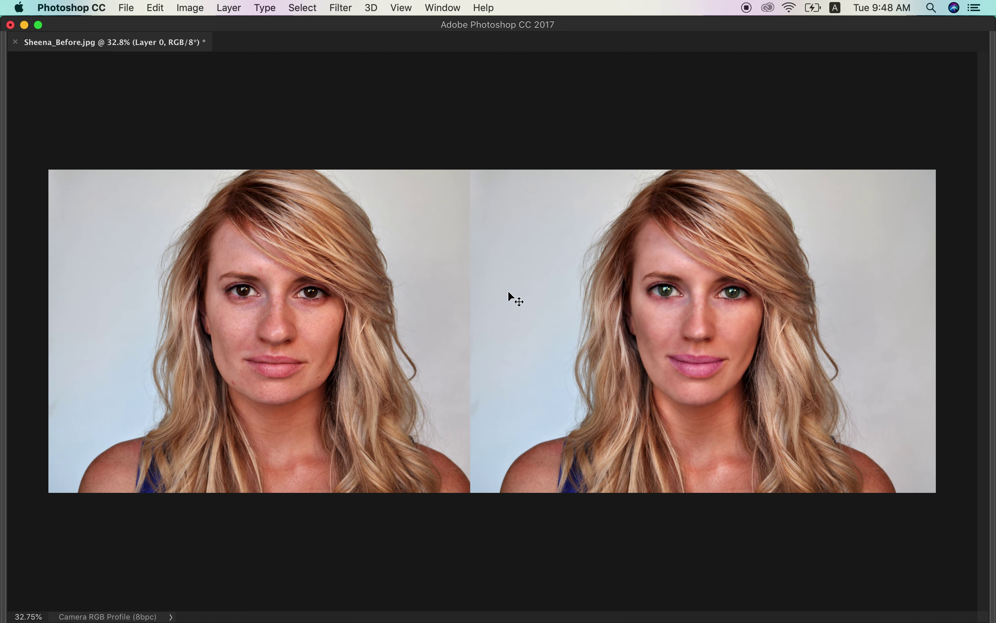